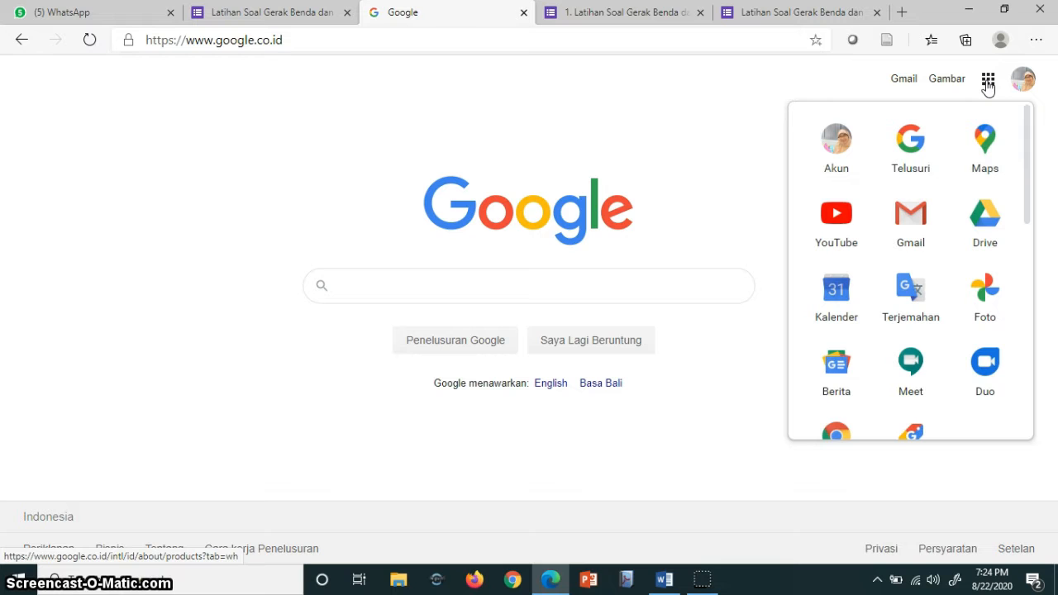
Step: Open Google Drive and create a new blank Google Form
click(992, 222)
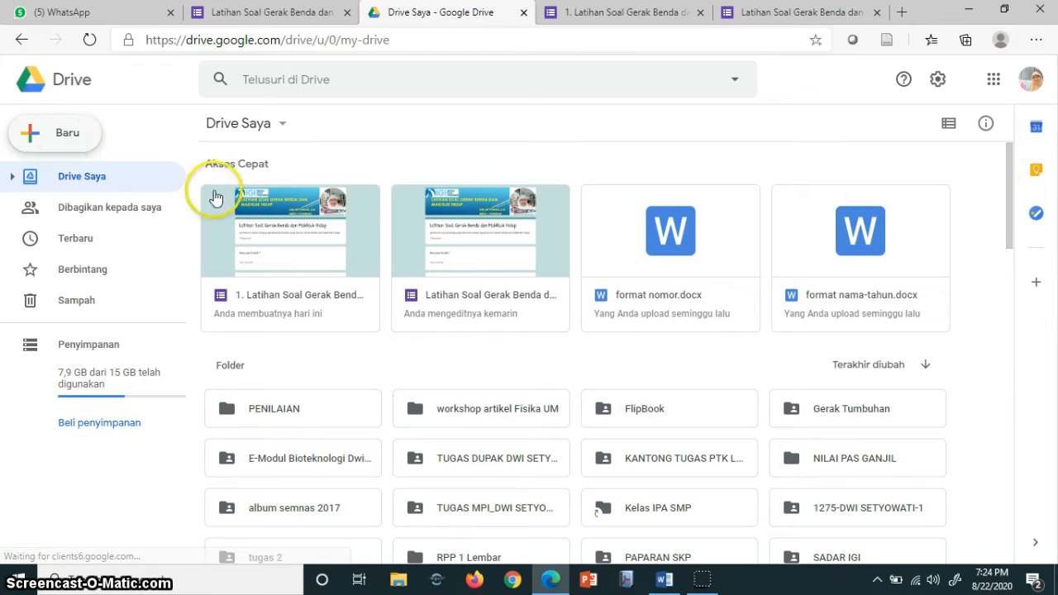
click(77, 142)
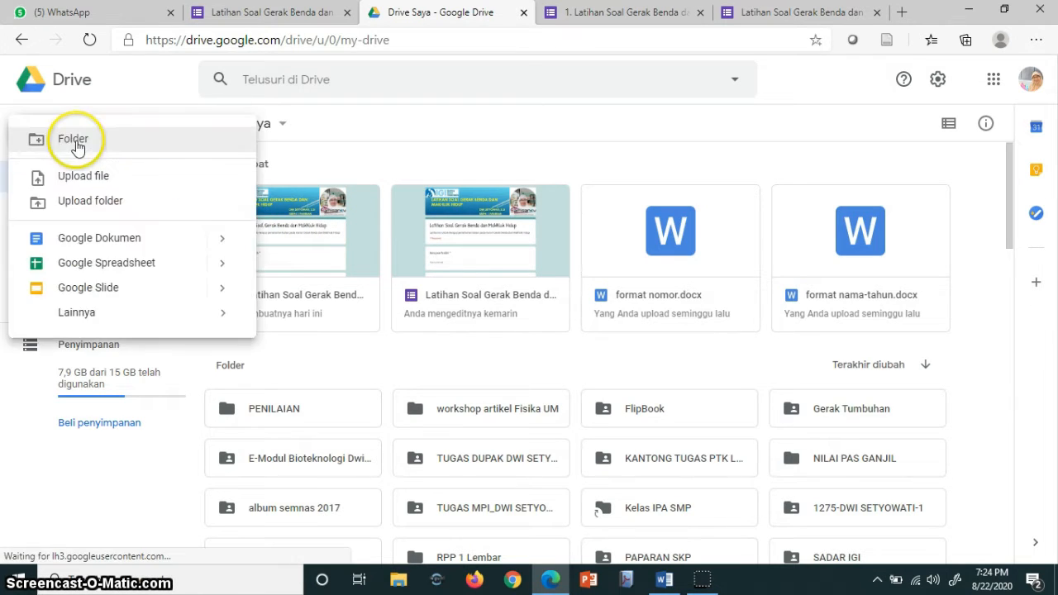
mouse_move(77, 322)
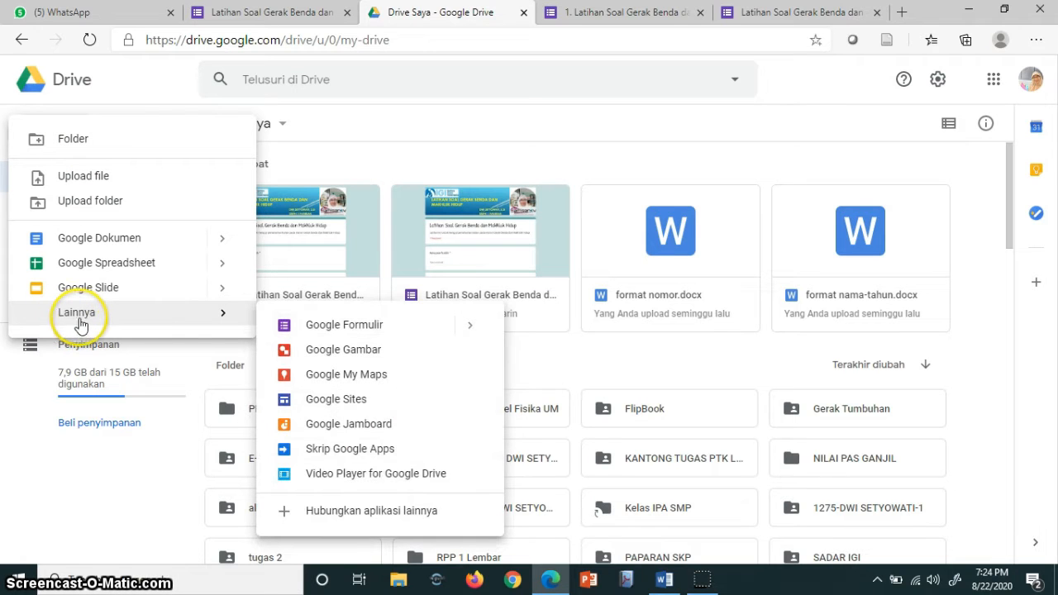
click(364, 327)
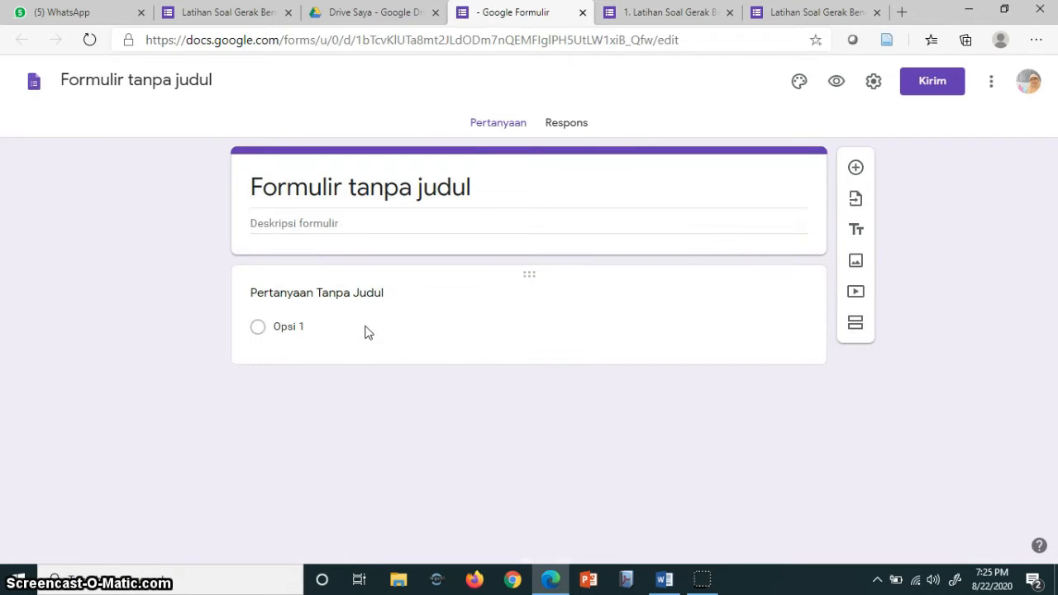
Step: Set the form's title to "Latihan soal"
click(382, 314)
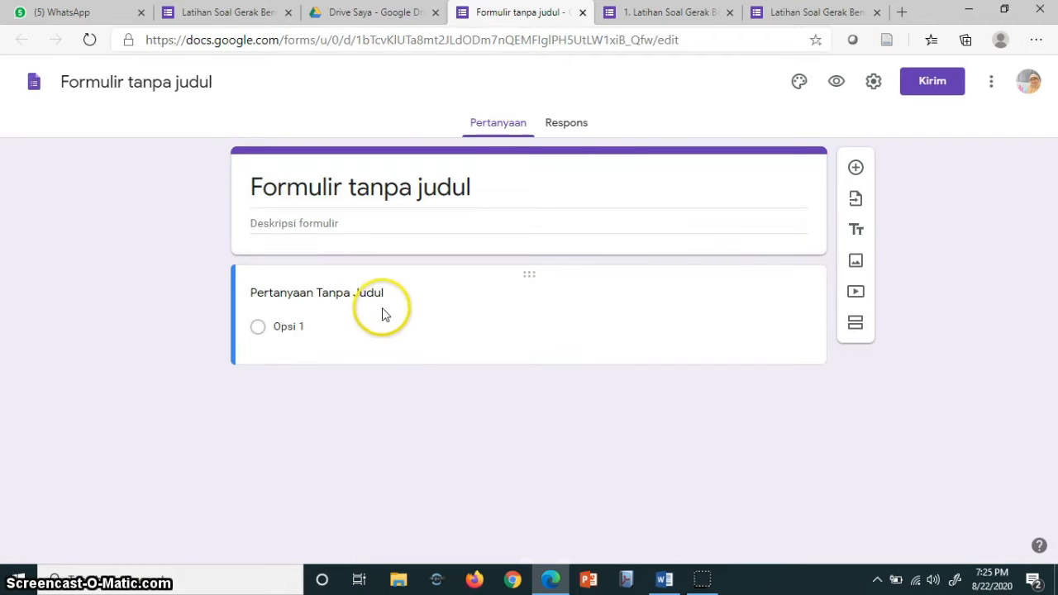
click(385, 291)
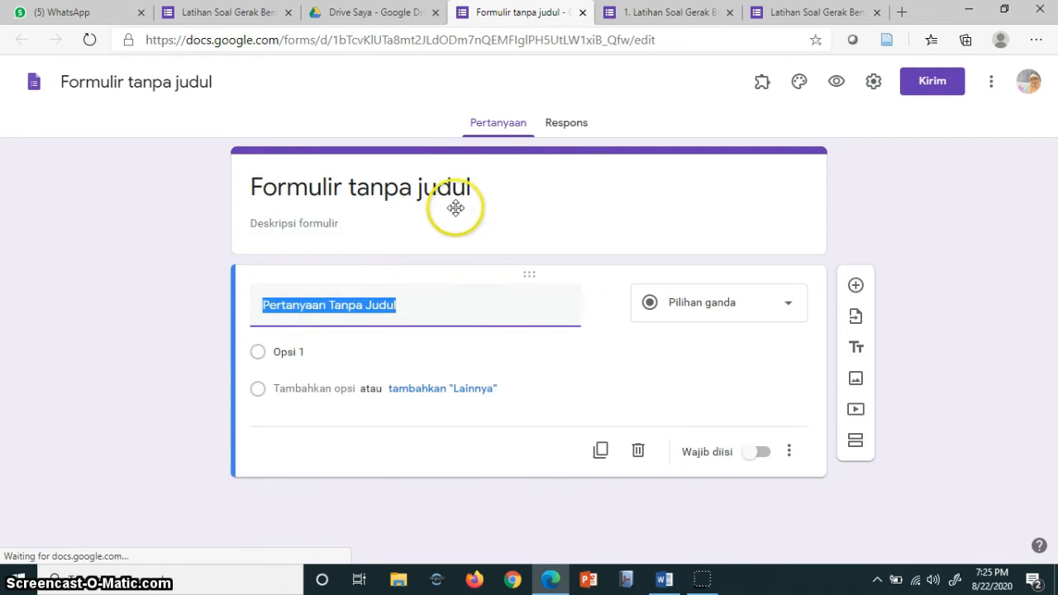
click(460, 192)
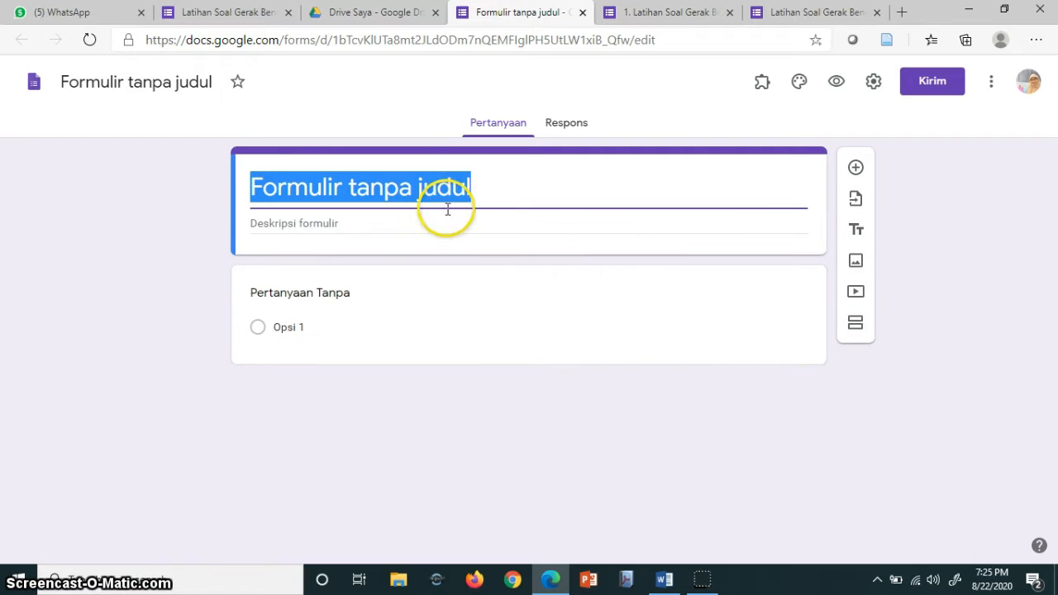
text(L)
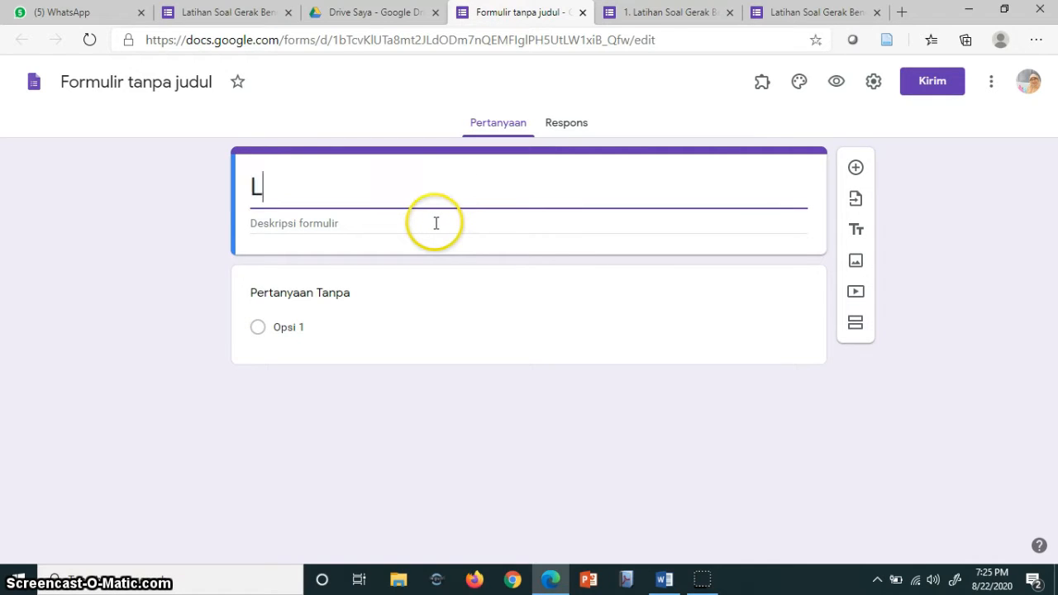
text(atihan soal)
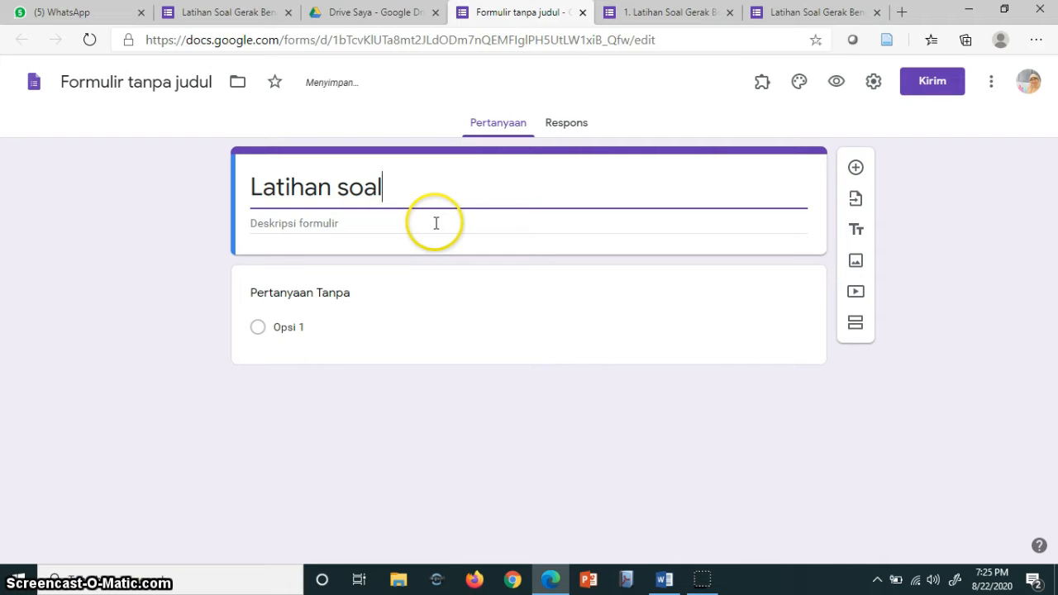
Step: Enter the form description "Uji pemahaman materi Gerak pada Benda dan Makhluk Hidup" and name the form file "Latihan soal"
click(422, 226)
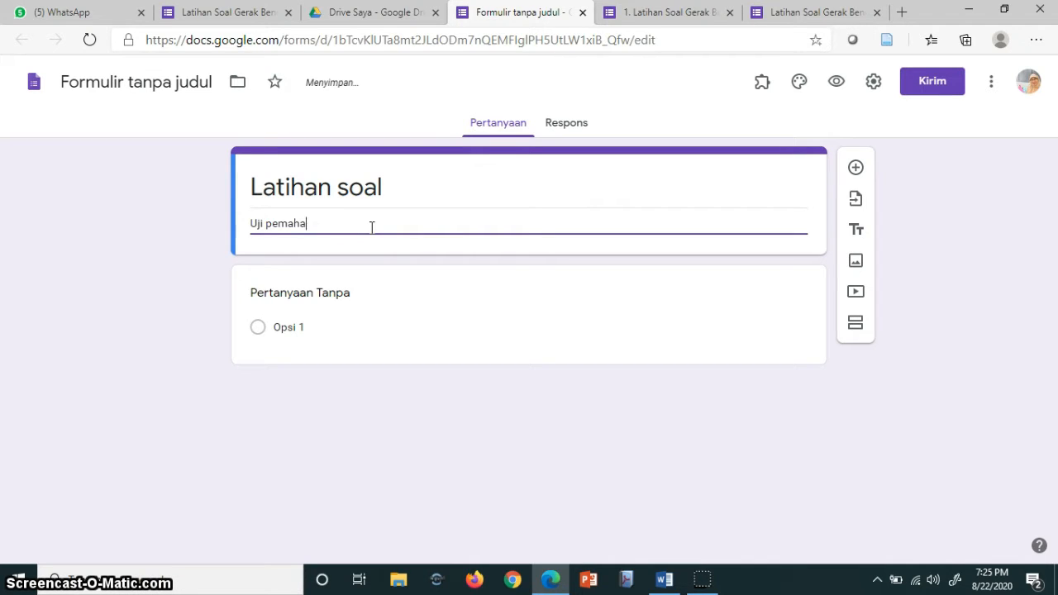
text(man materi Gerak pada Benda da)
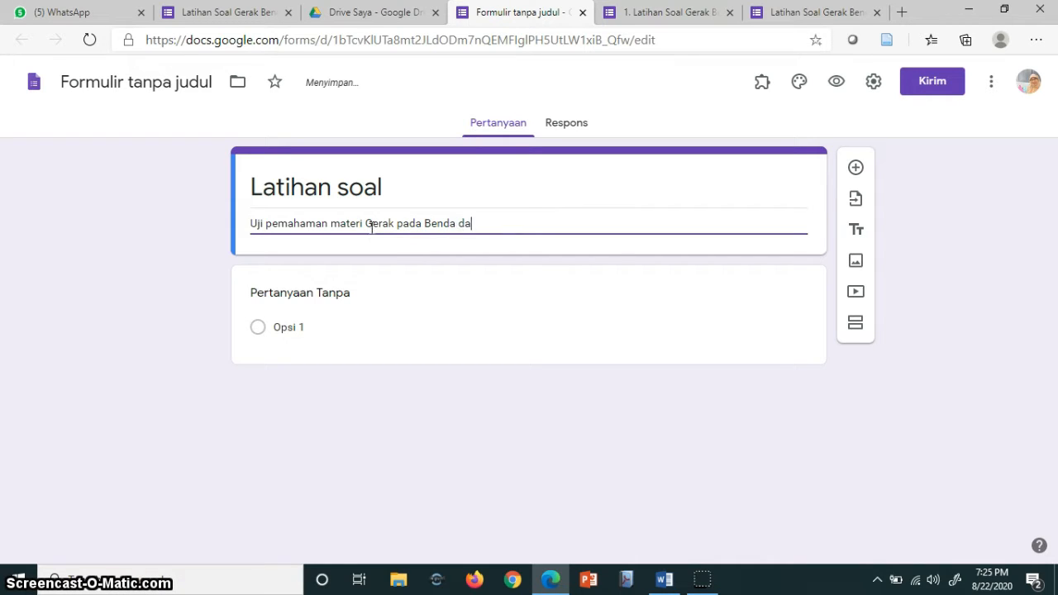
text(n Makhluk )
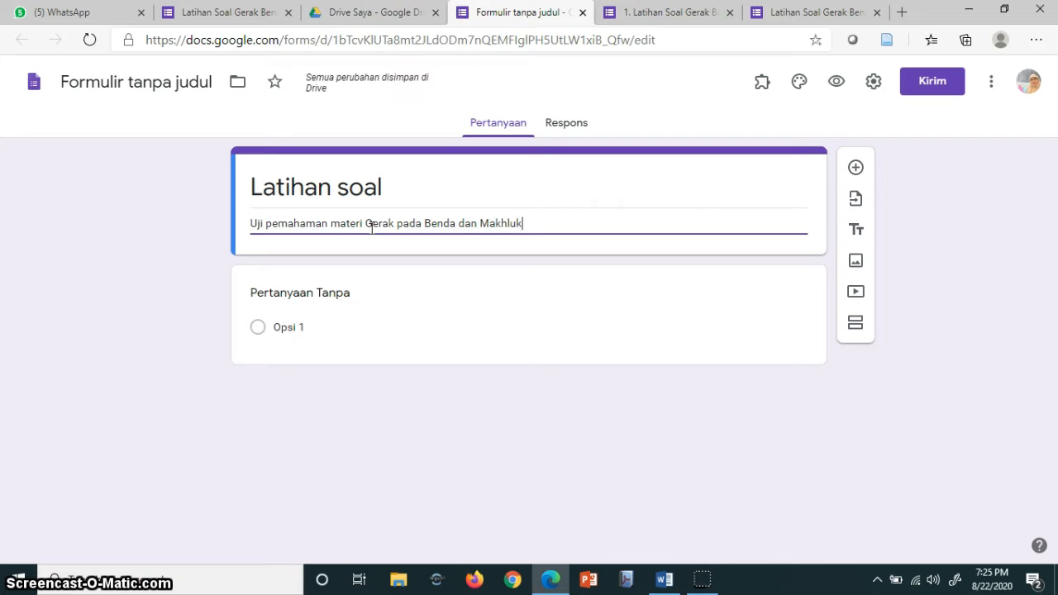
text(Hidup)
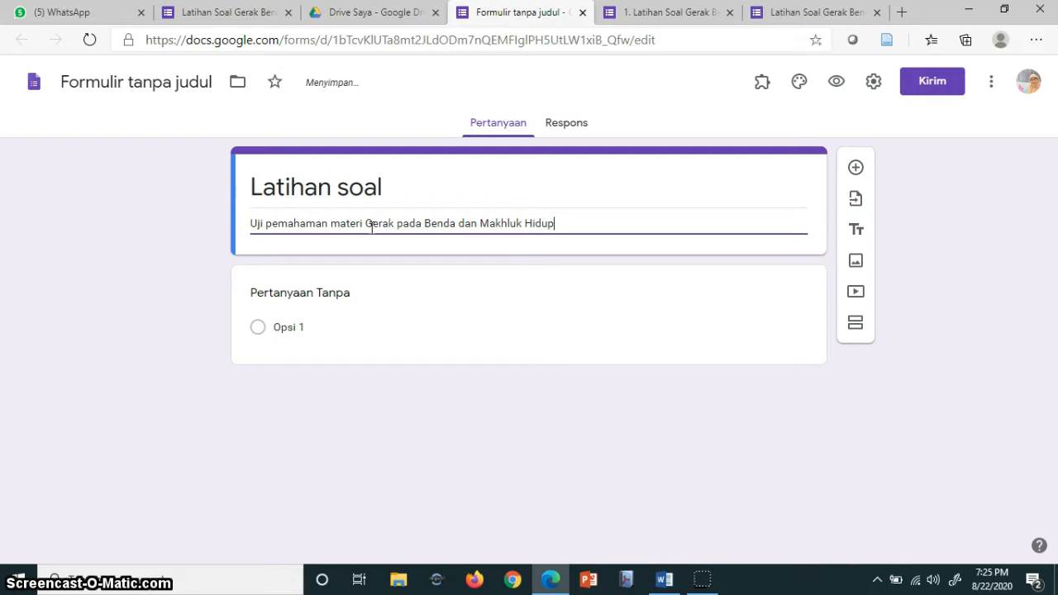
click(393, 235)
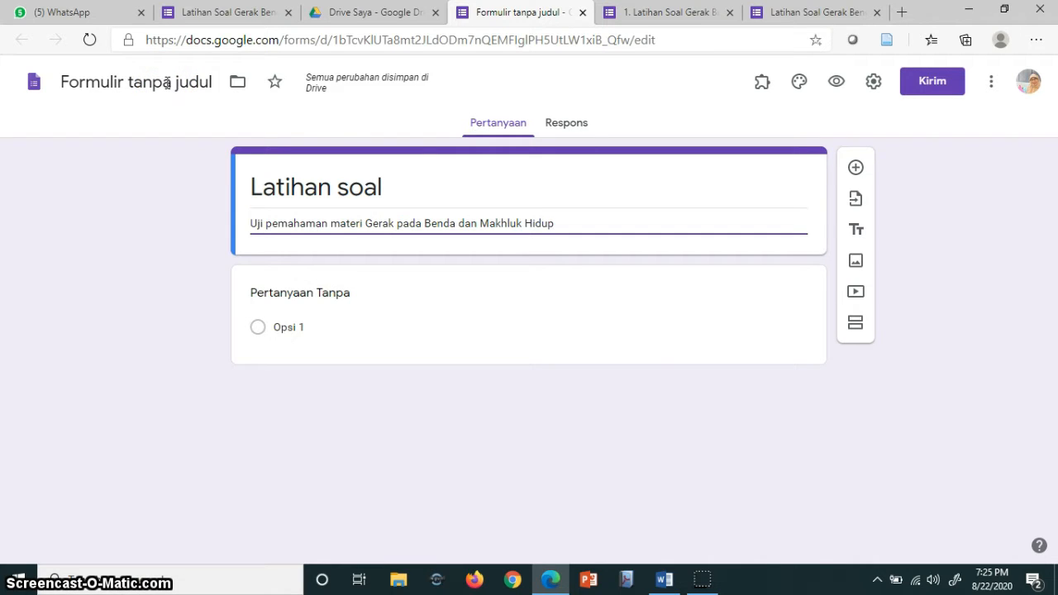
click(167, 84)
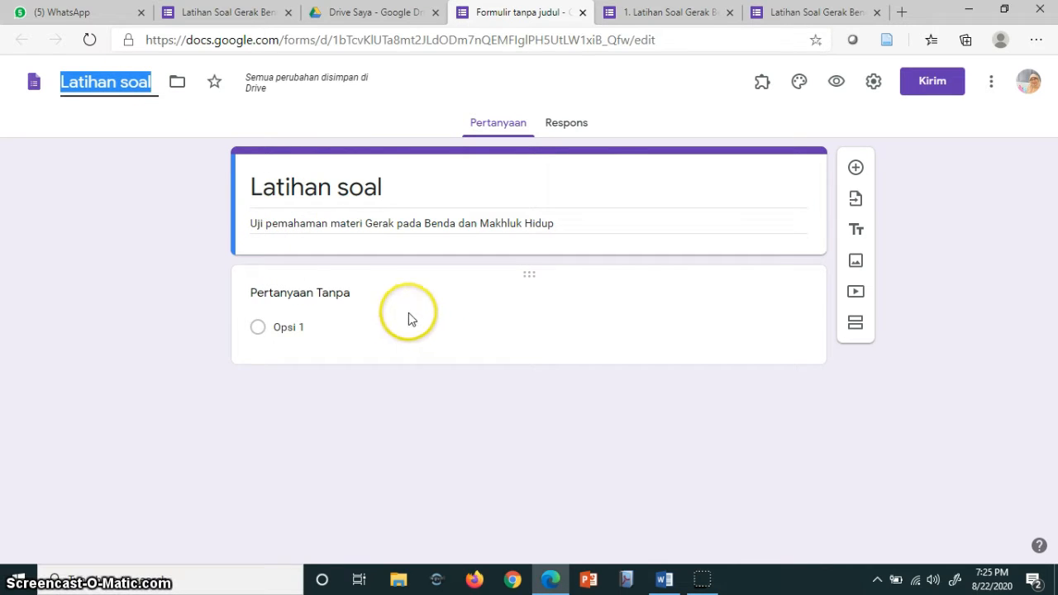
Step: Set up the first question as a required short-answer question titled "Nama peserta didik"
click(319, 293)
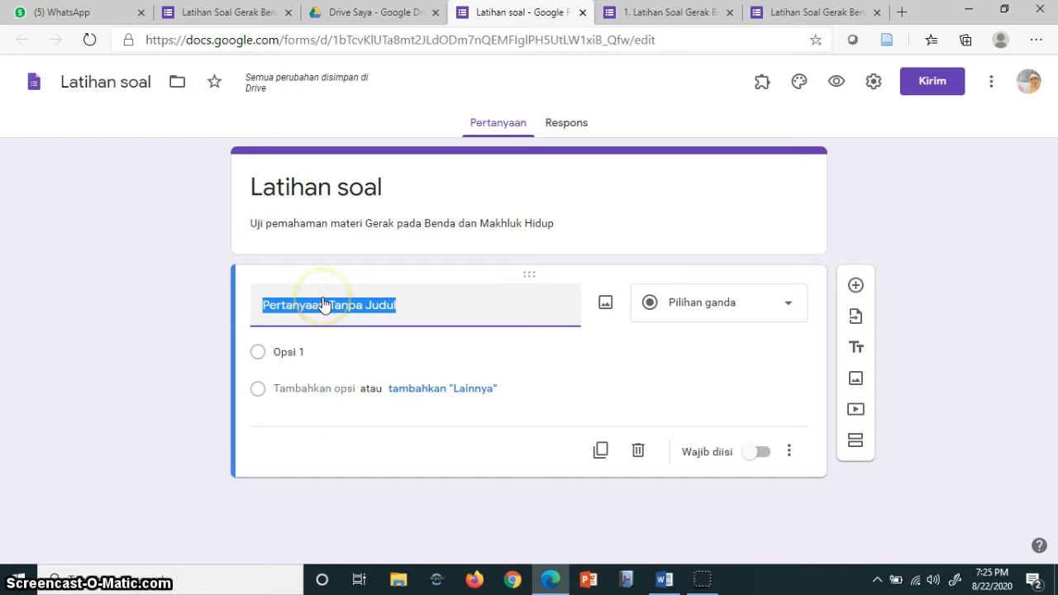
text(N)
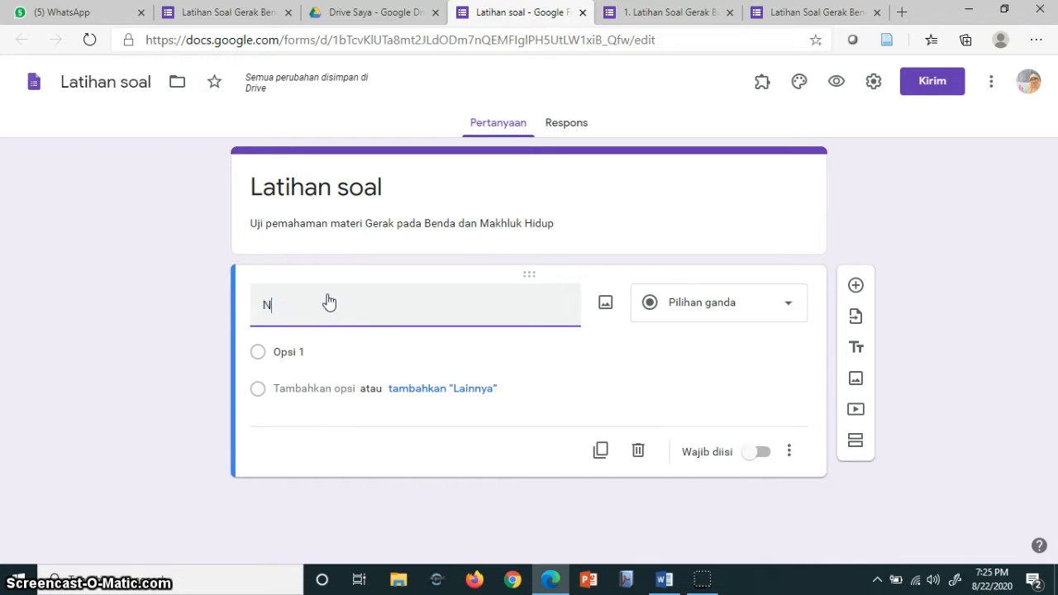
text(ama pe)
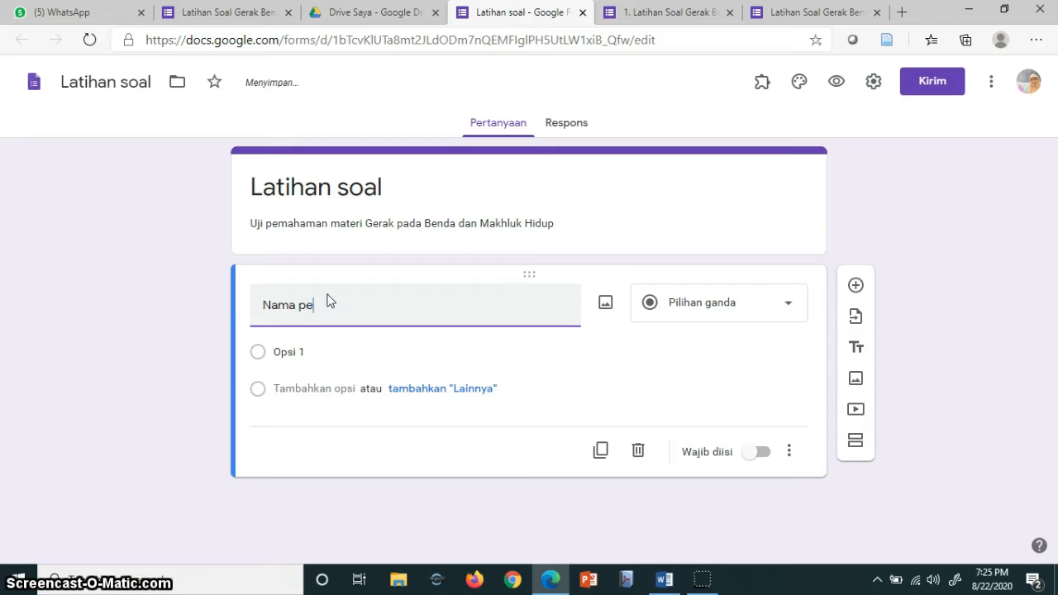
text(se)
key(BackSpace)
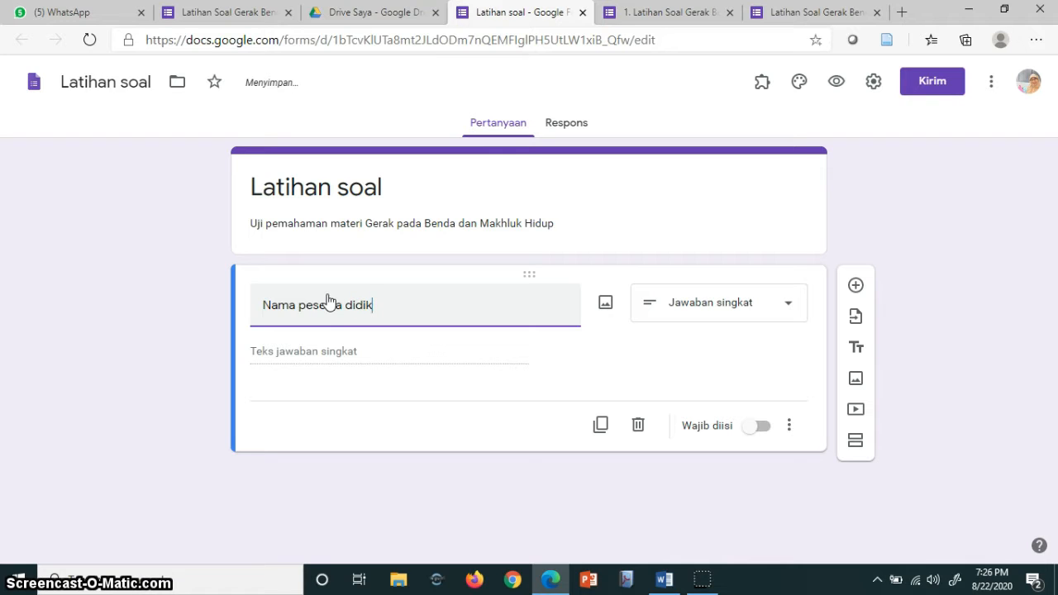
click(785, 426)
click(758, 430)
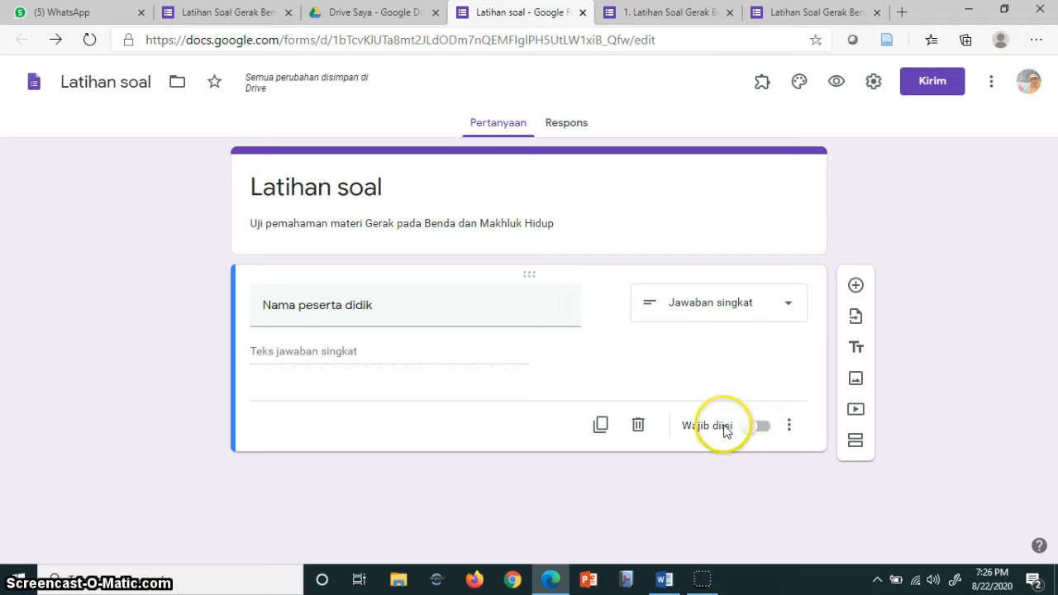
click(744, 428)
Step: Add a required multiple-choice question "Kelas" with the options 8E, 8F, 8G, 8H and 8I
click(855, 287)
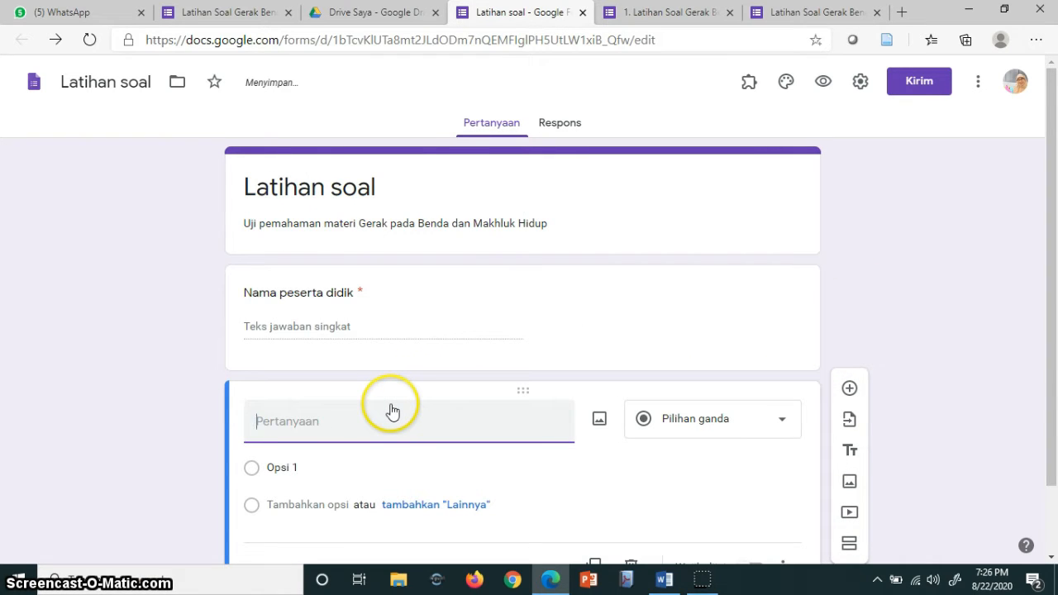
text(Kelas)
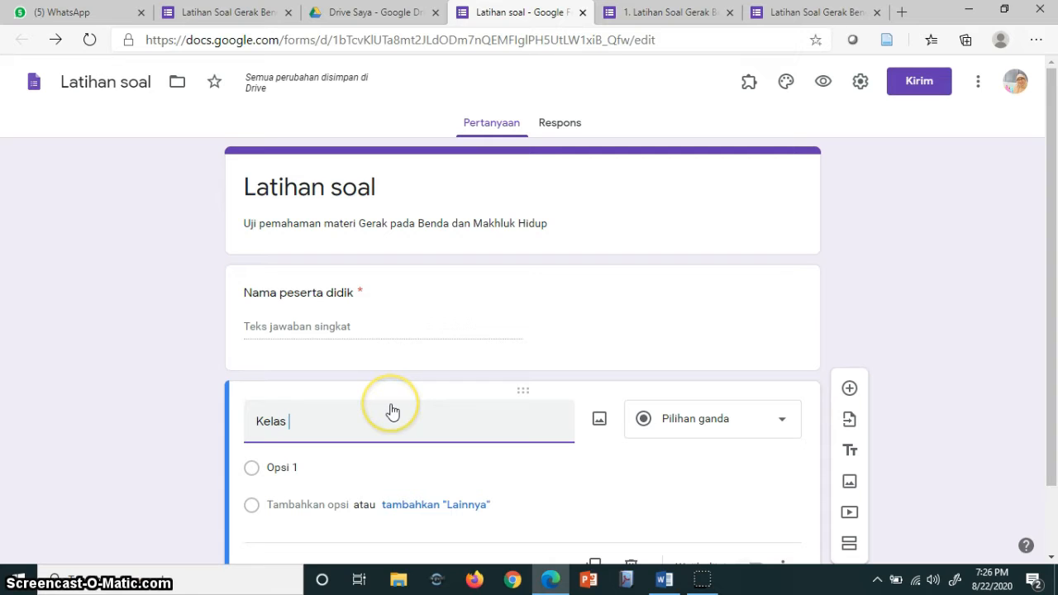
click(288, 469)
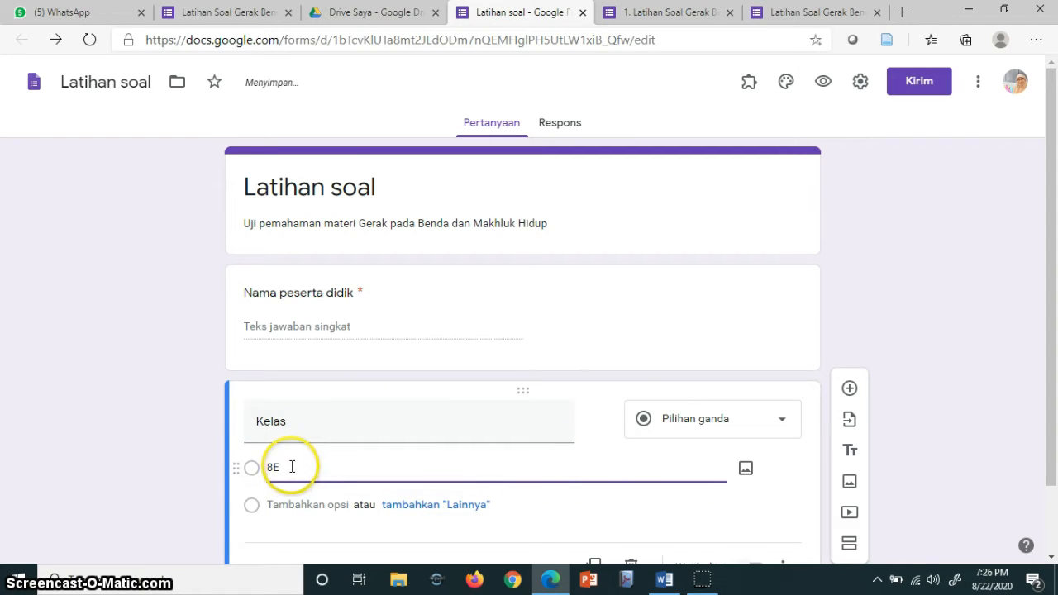
click(287, 505)
text(8F)
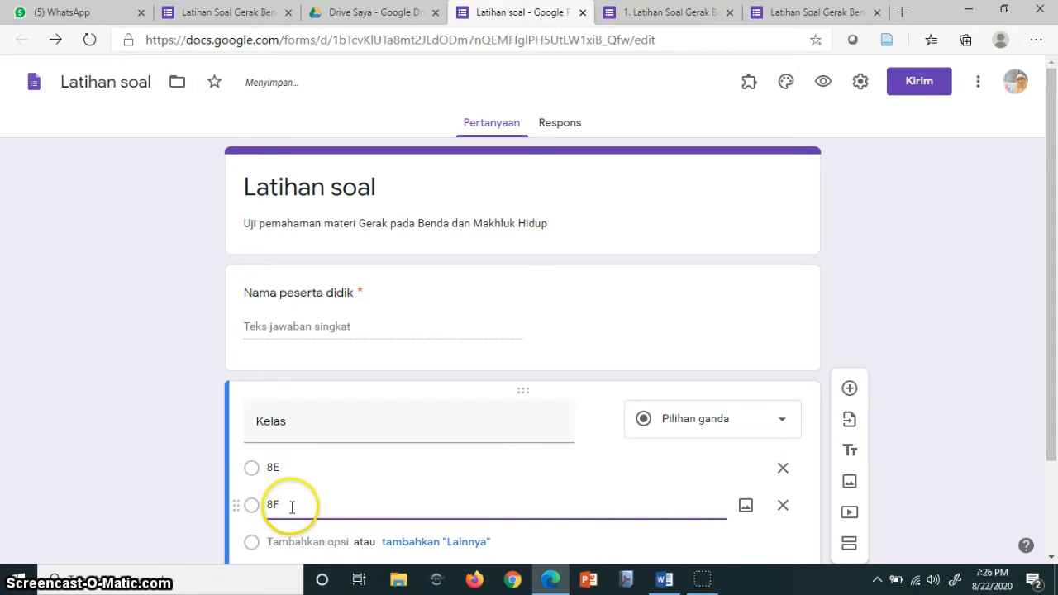
scroll(306, 507, down, 2)
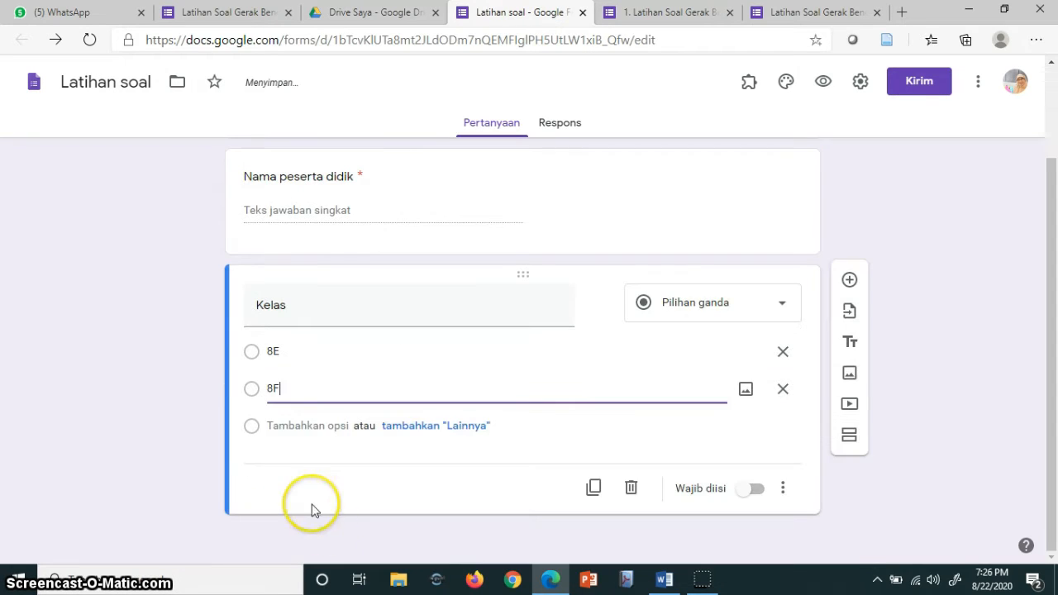
click(289, 425)
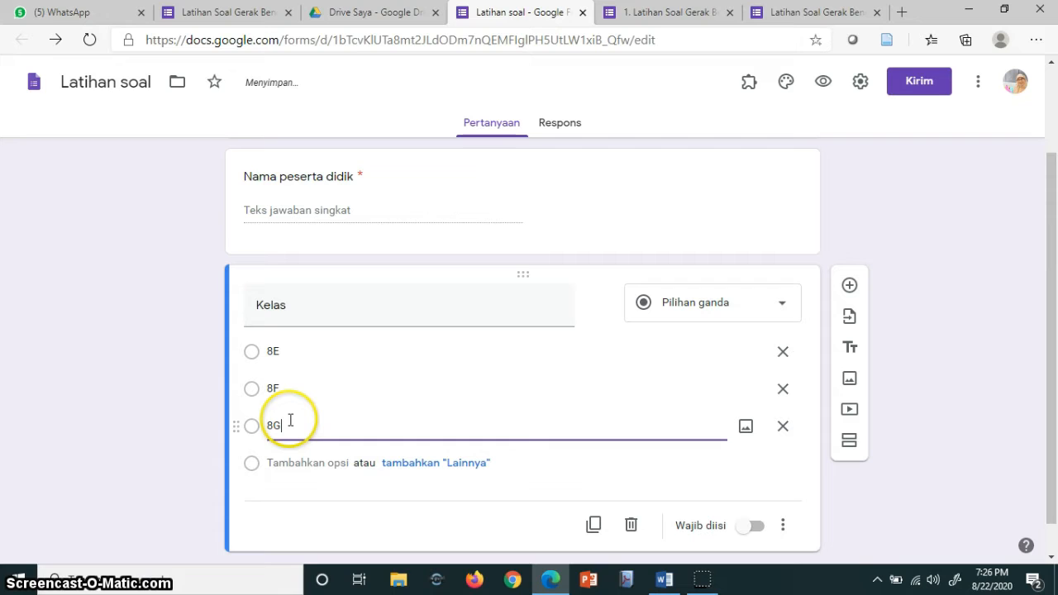
click(285, 461)
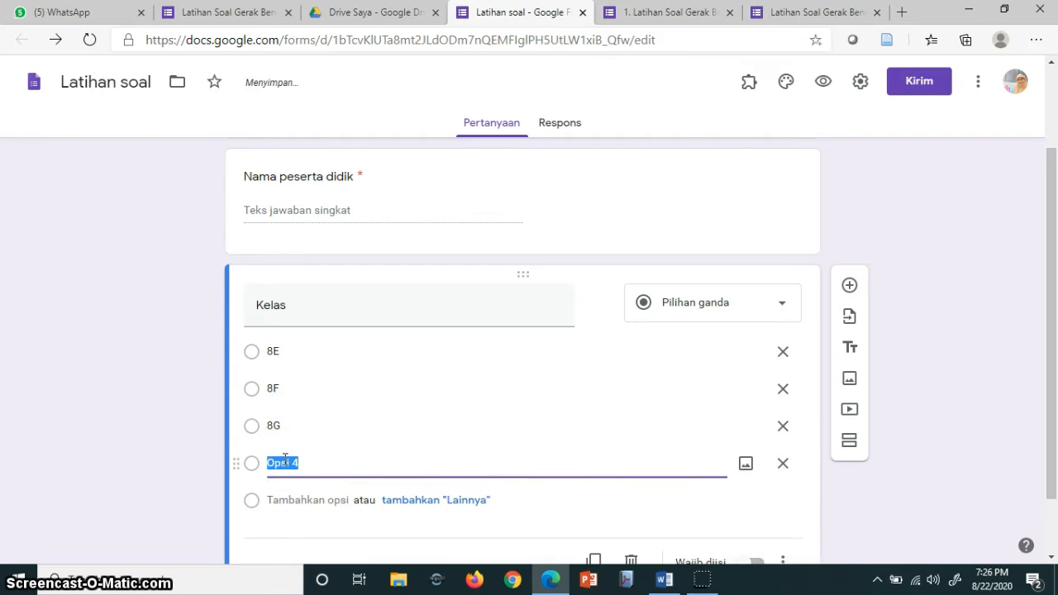
click(285, 505)
text(8I)
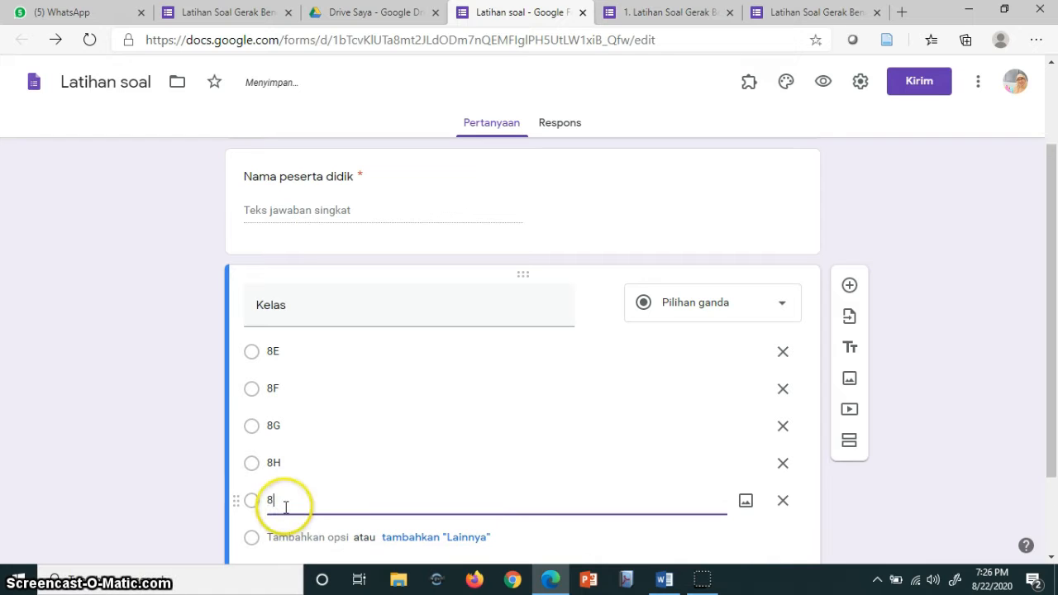
scroll(746, 501, down, 1)
click(747, 491)
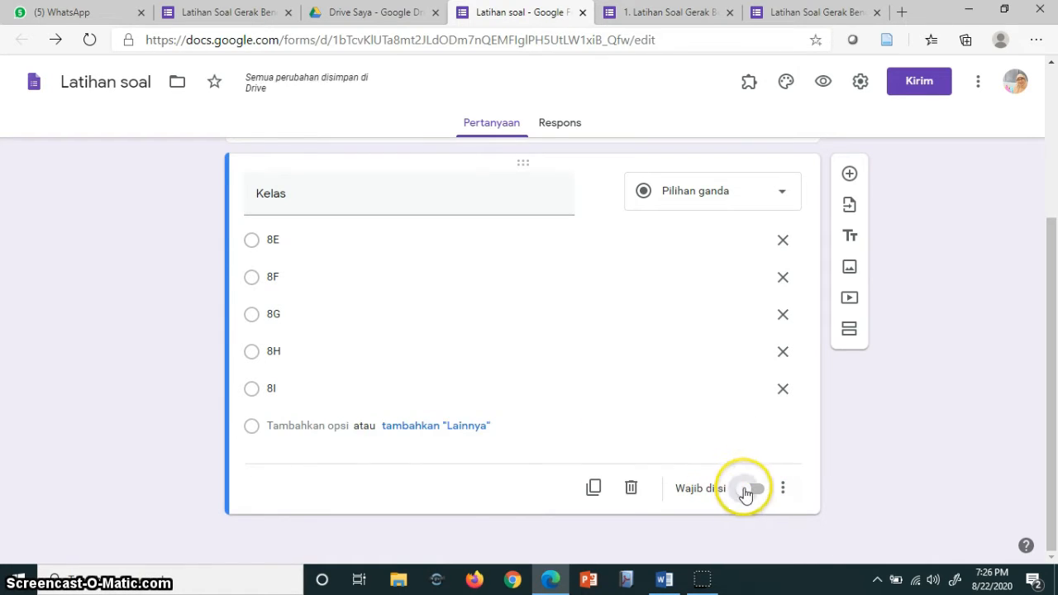
Step: Add a required short-answer question titled "Nomor Absensi" below the Kelas question
click(851, 174)
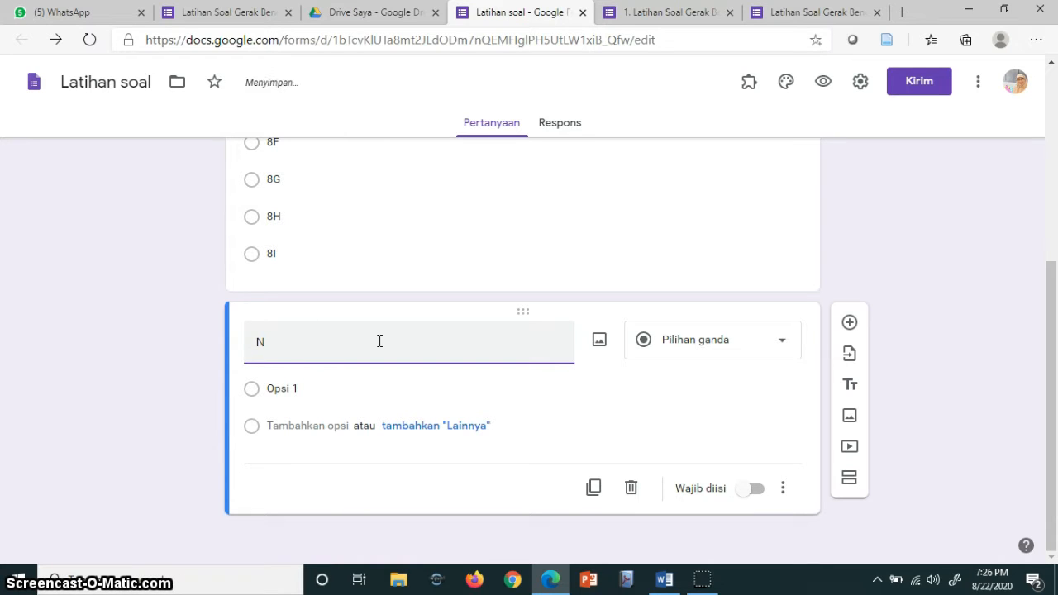
text(omor Absensi)
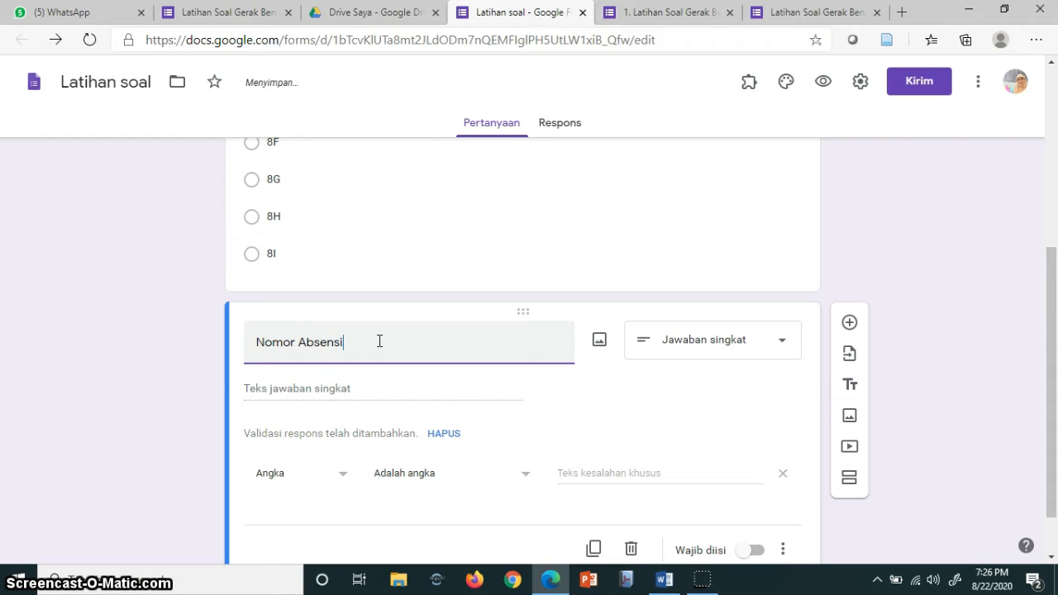
click(756, 549)
scroll(917, 364, down, 1)
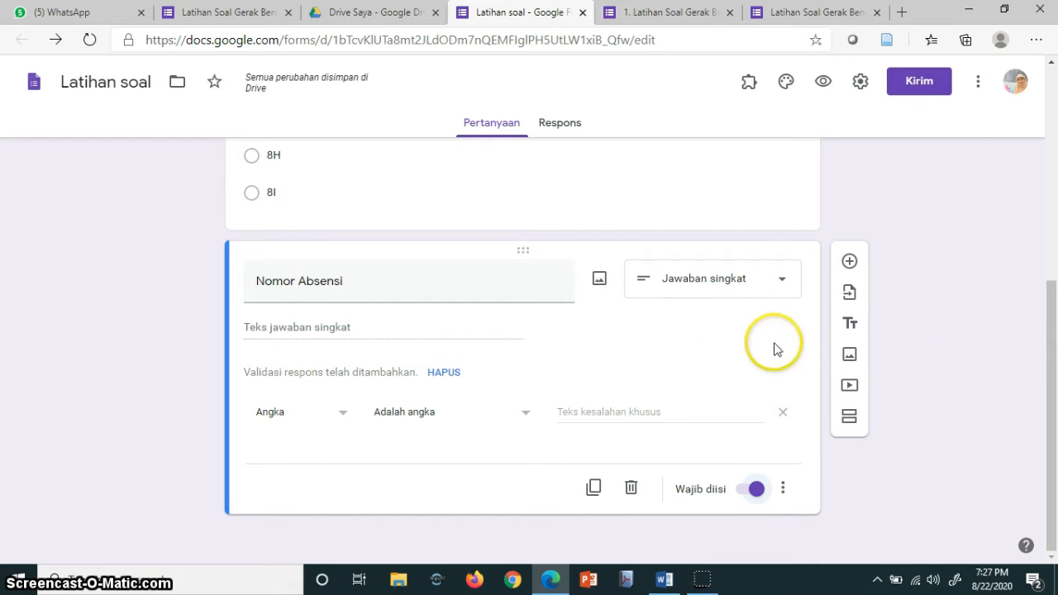
Step: Add a new section after the Nomor Absensi question and title it "Pilihlah jawaban yang paling tepat"
click(855, 423)
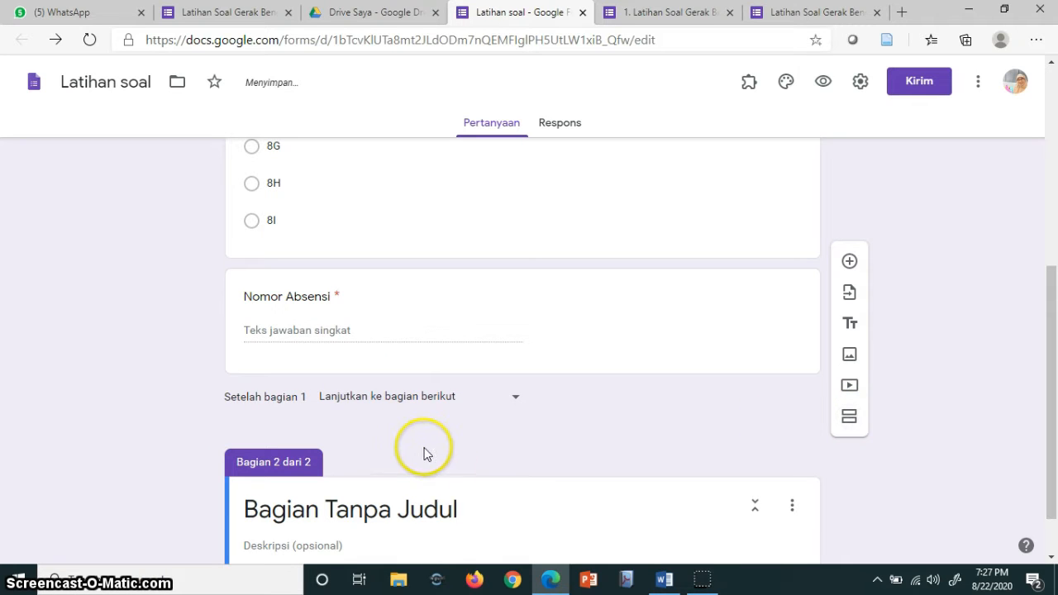
click(432, 509)
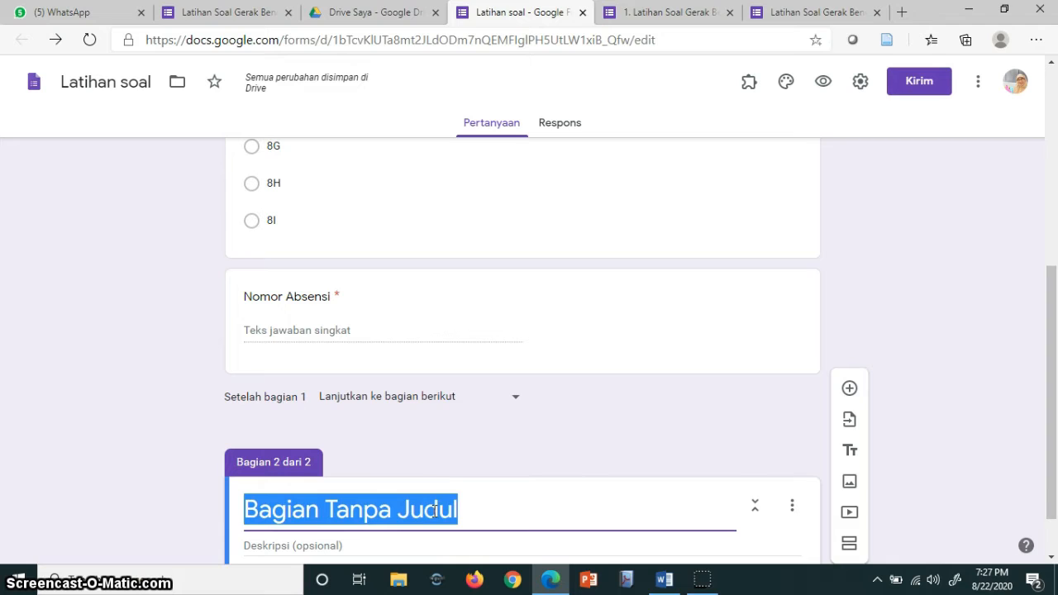
text(Pilihlah jawaban)
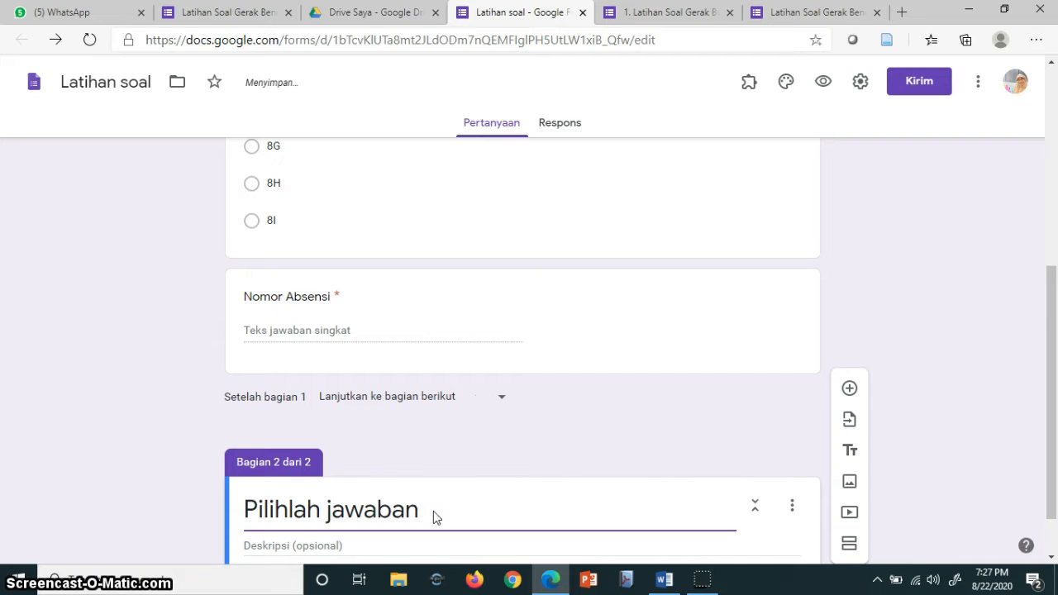
text(paling tepat)
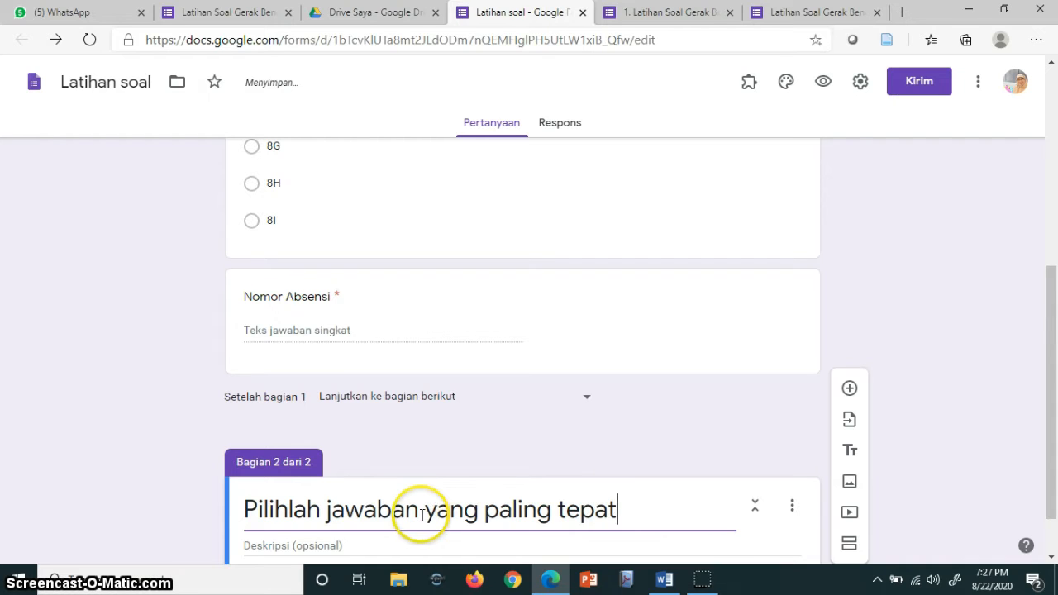
scroll(421, 515, down, 1)
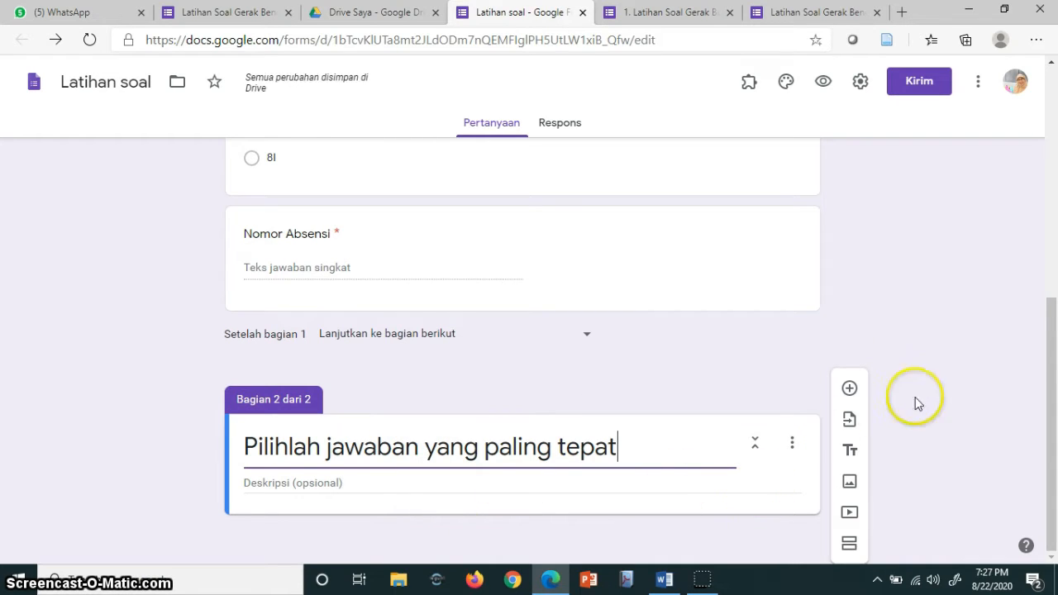
Step: Add a multiple-choice question to the new section and copy the question text under "Soal nomor 3" from the Word document
click(849, 388)
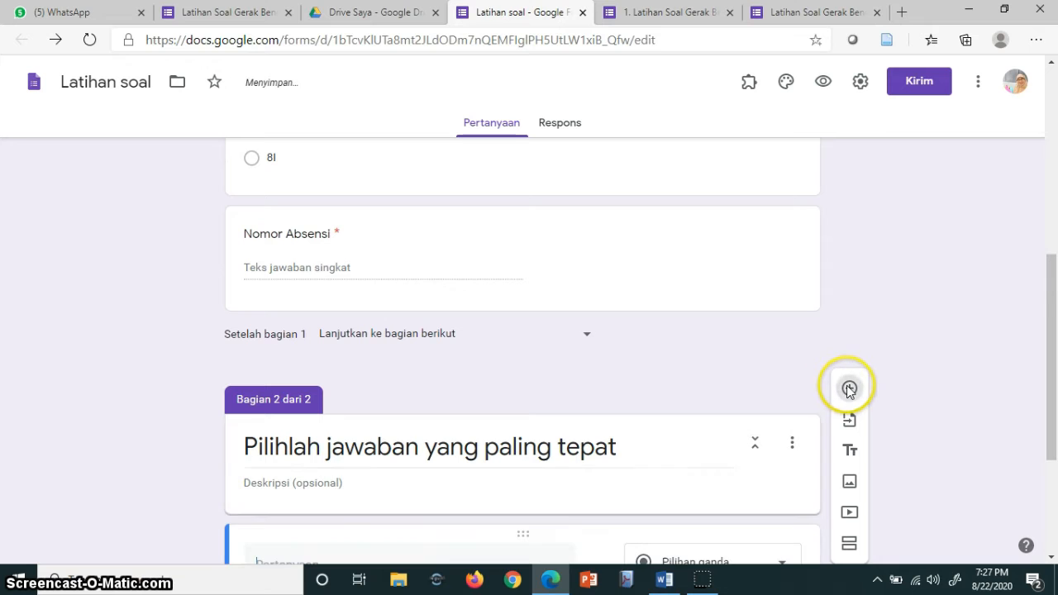
drag(1053, 407, 1052, 468)
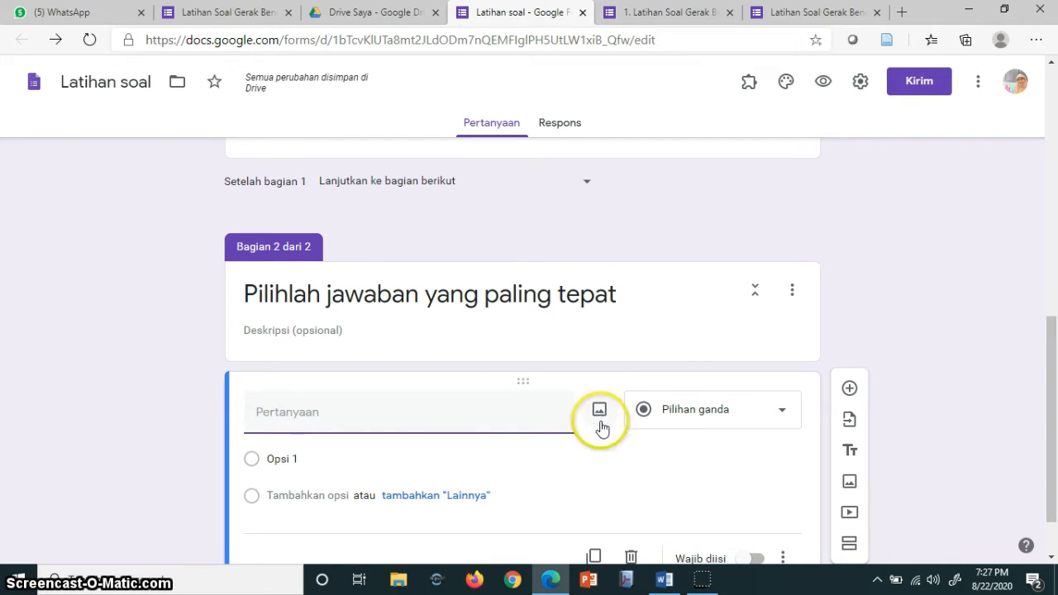
mouse_move(665, 583)
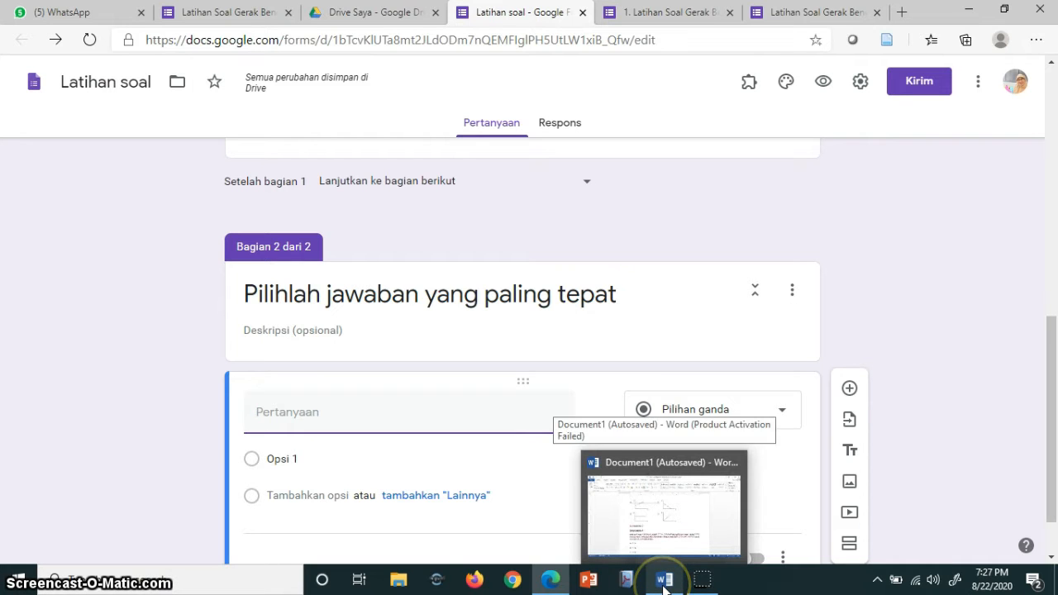
click(668, 520)
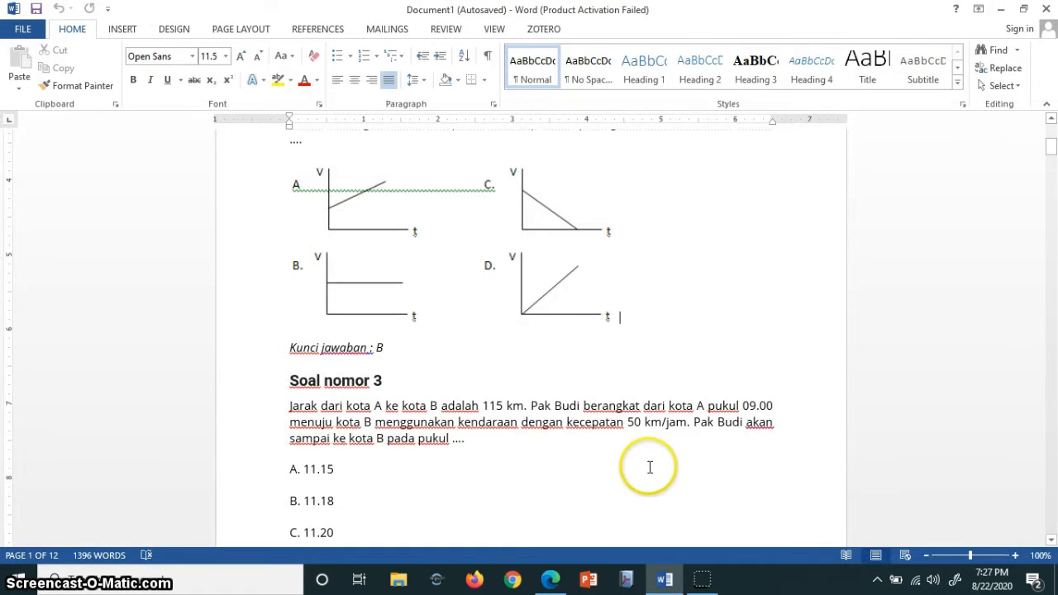
scroll(649, 468, down, 2)
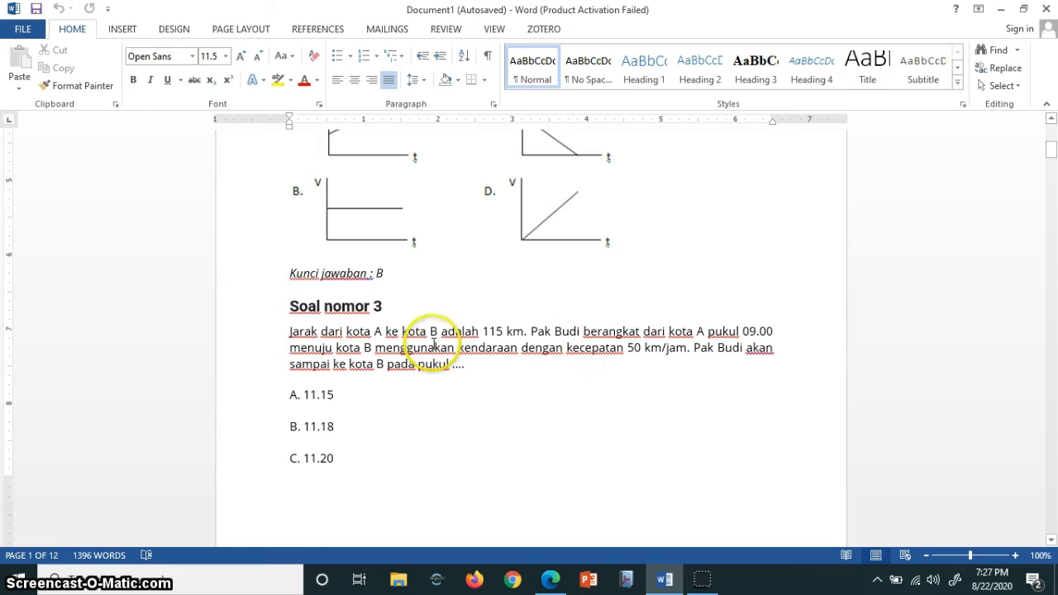
click(290, 332)
drag(324, 332, 493, 368)
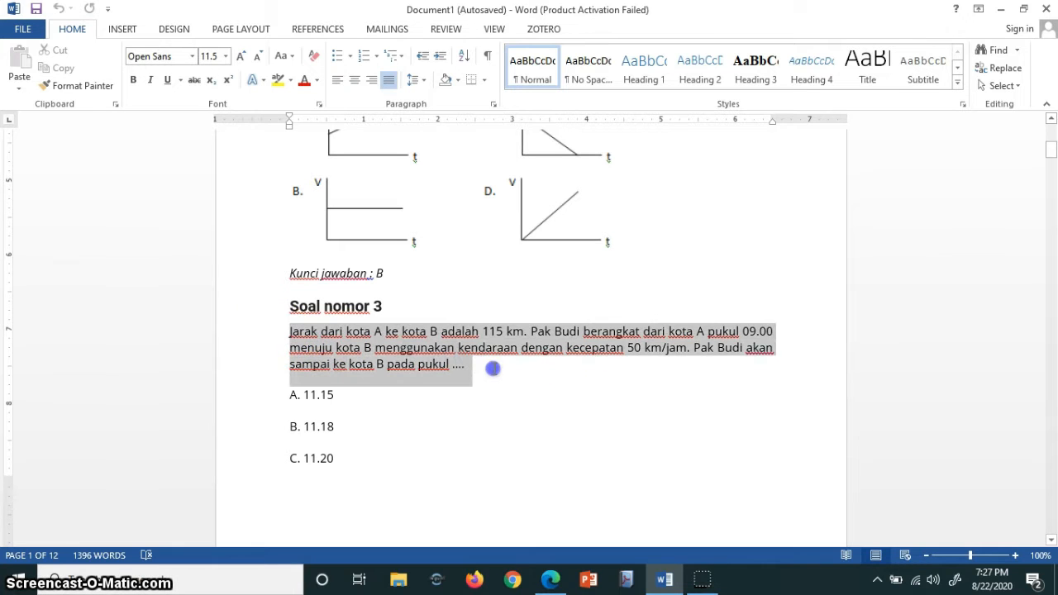
right_click(413, 359)
right_click(412, 362)
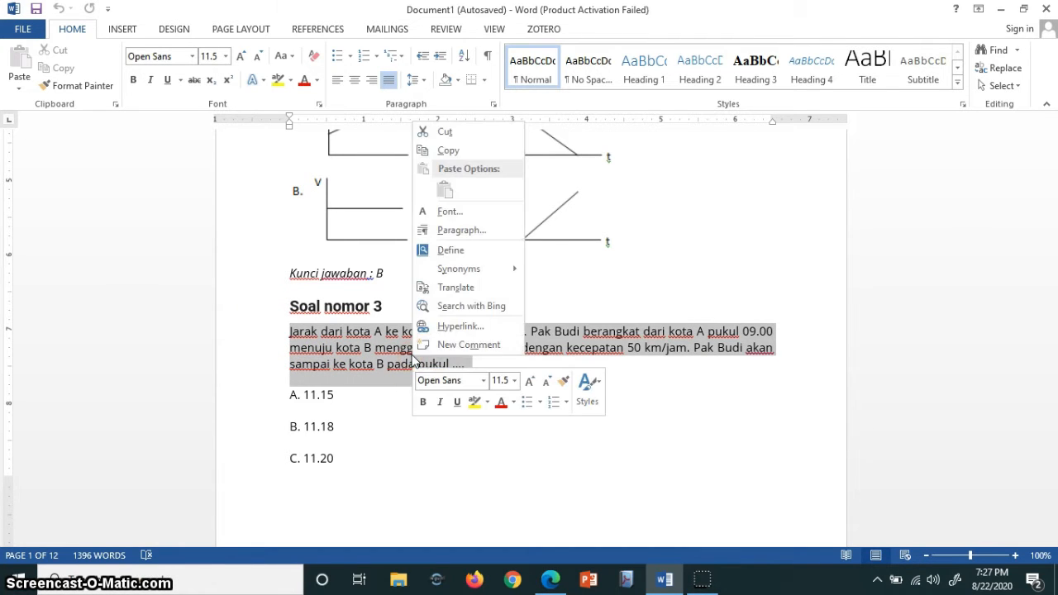
click(469, 152)
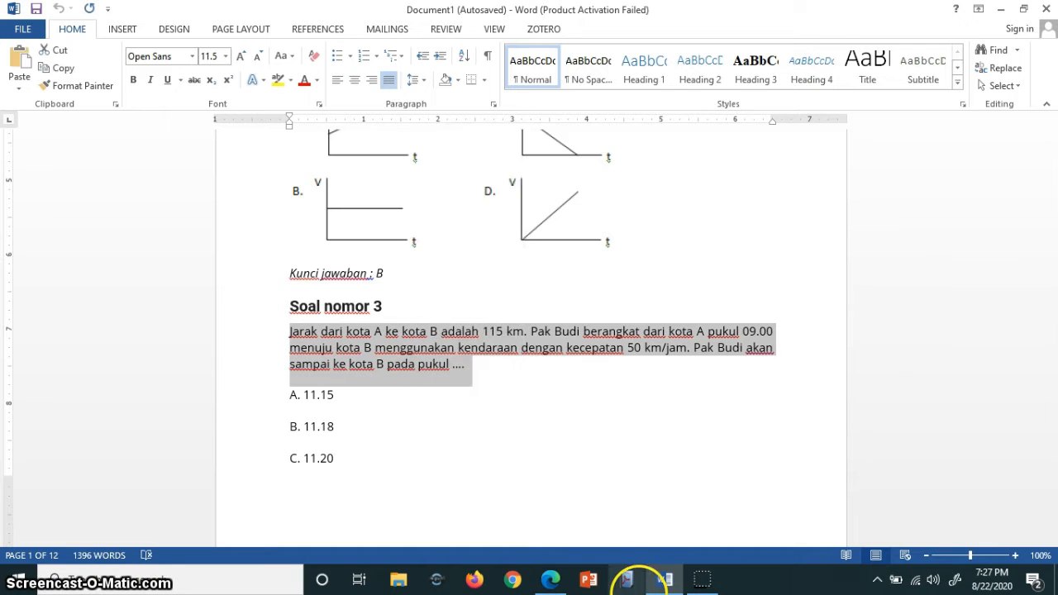
Step: Switch back to the form in the browser and paste the copied text as the new question's title
click(550, 579)
click(271, 410)
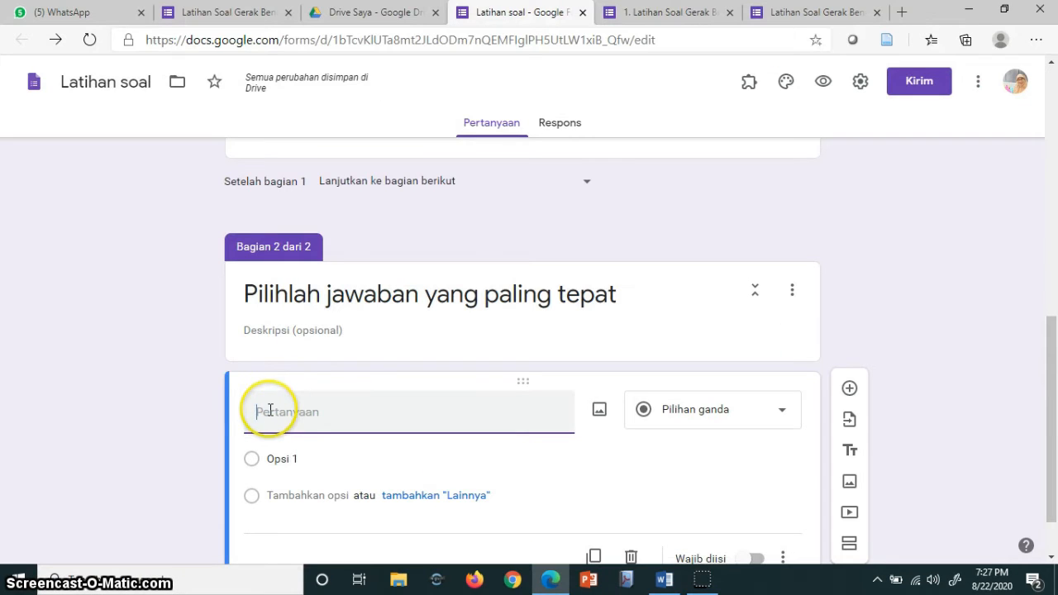
right_click(270, 413)
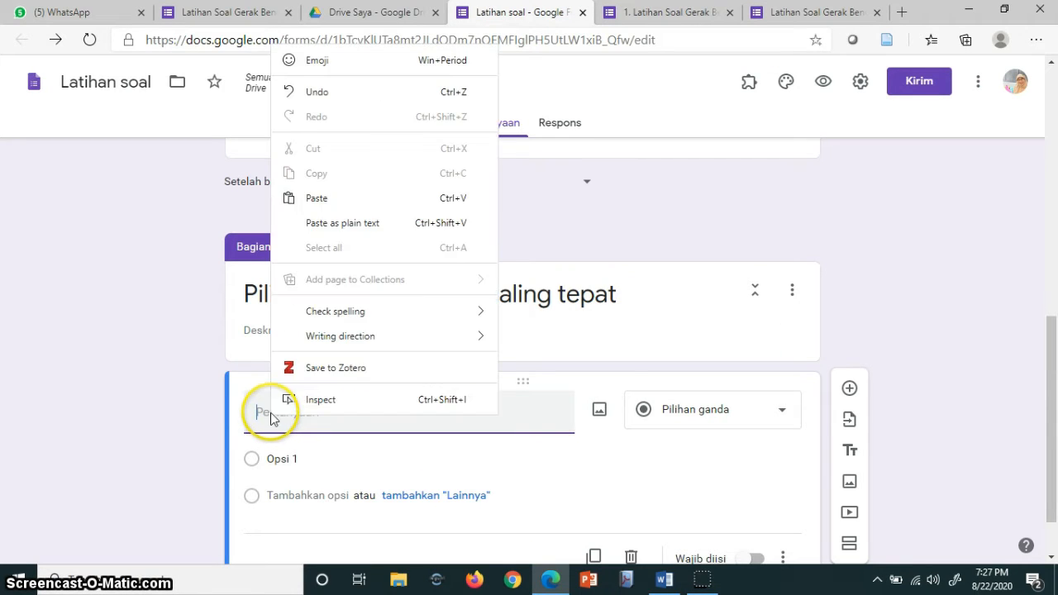
click(331, 200)
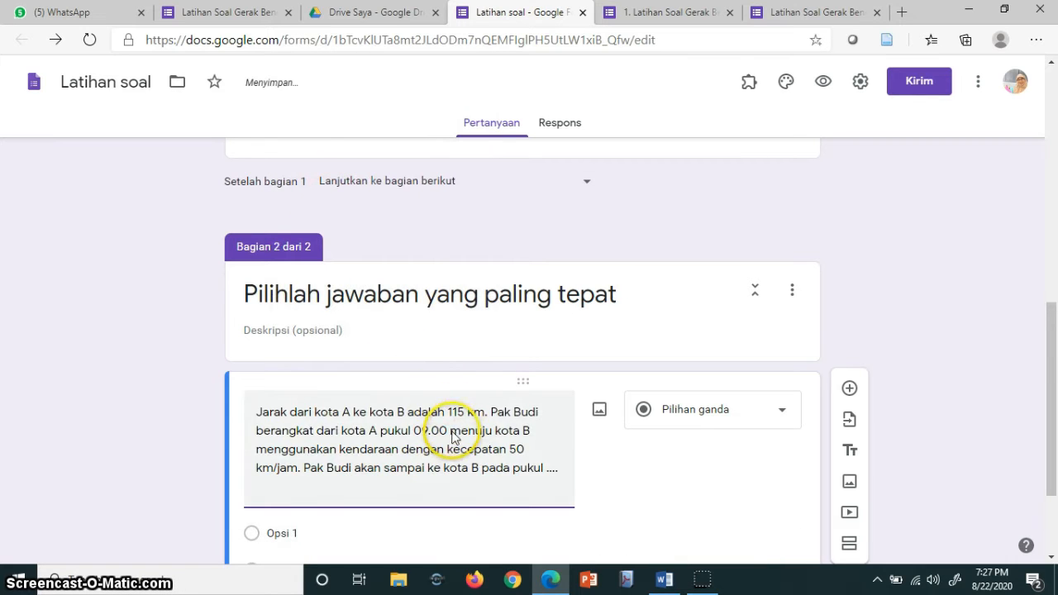
Step: Copy answer options A to D of "Soal nomor 3" from Word and paste them as the form question's options
scroll(444, 414, down, 2)
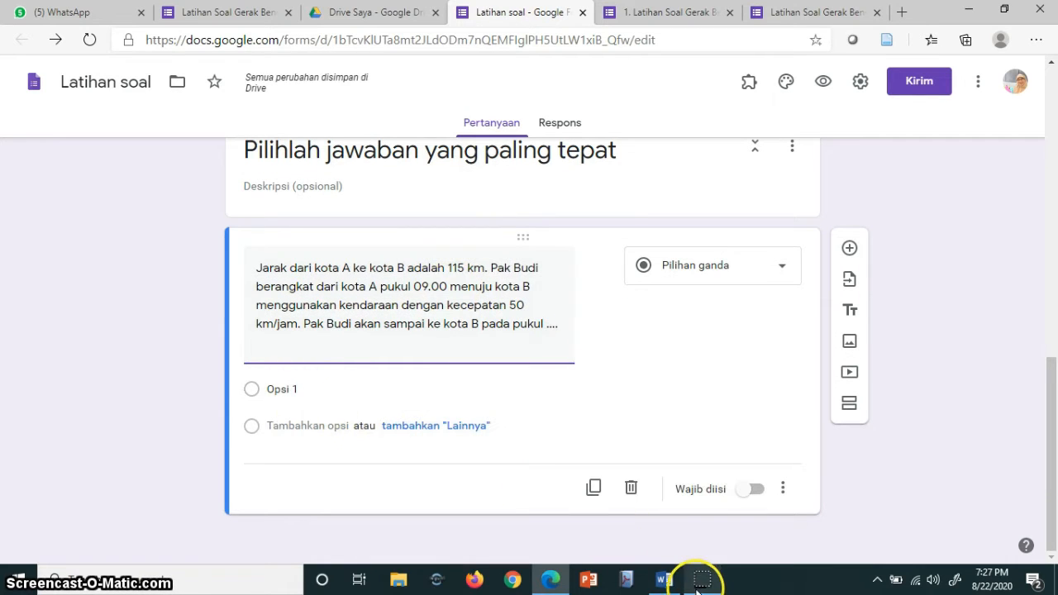
click(667, 579)
click(601, 465)
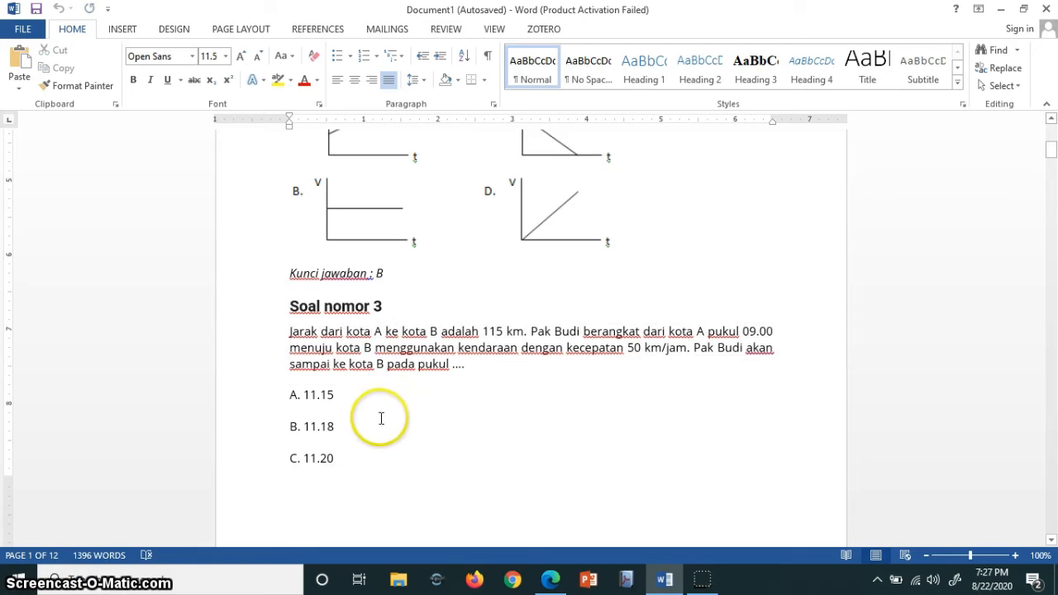
drag(289, 394, 350, 498)
right_click(304, 308)
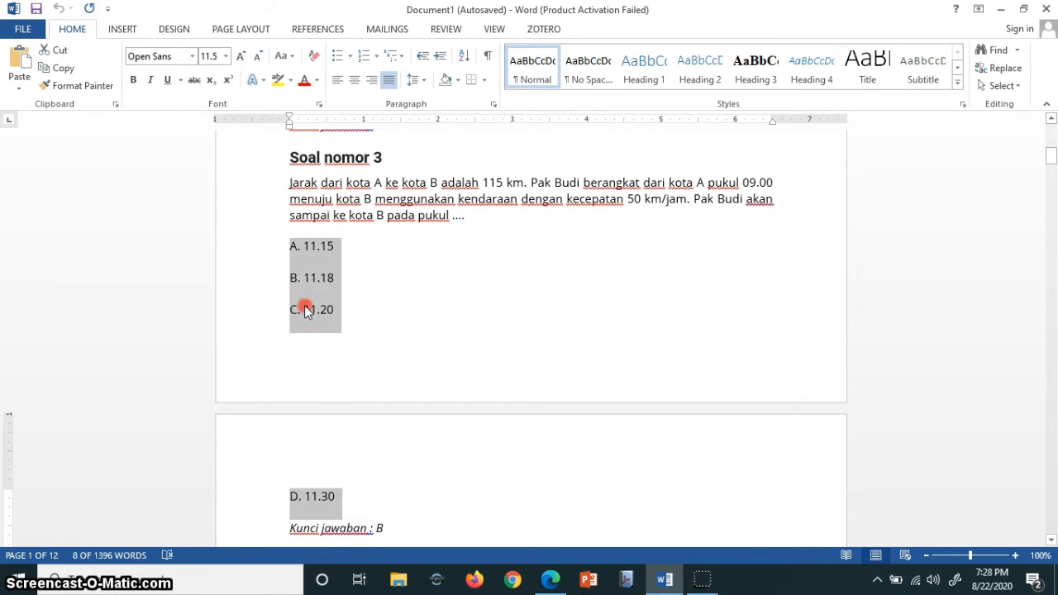
click(341, 335)
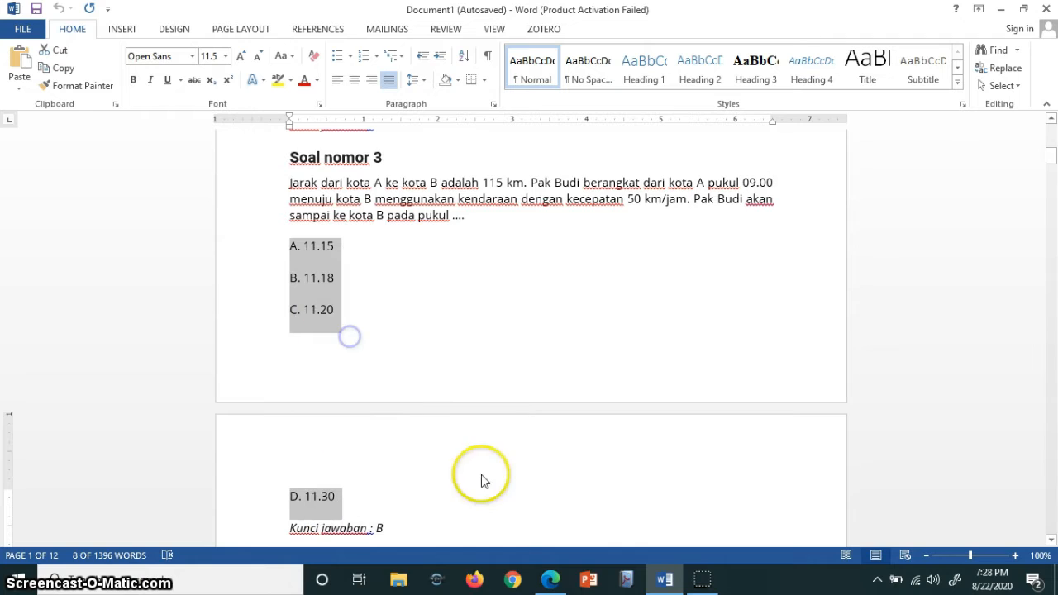
click(550, 579)
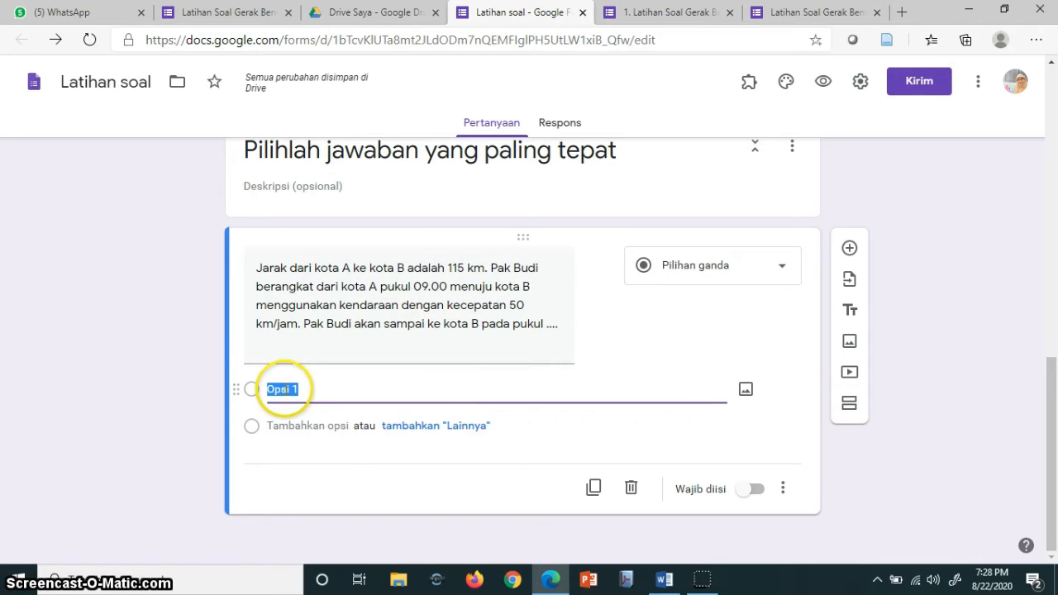
right_click(283, 389)
click(331, 266)
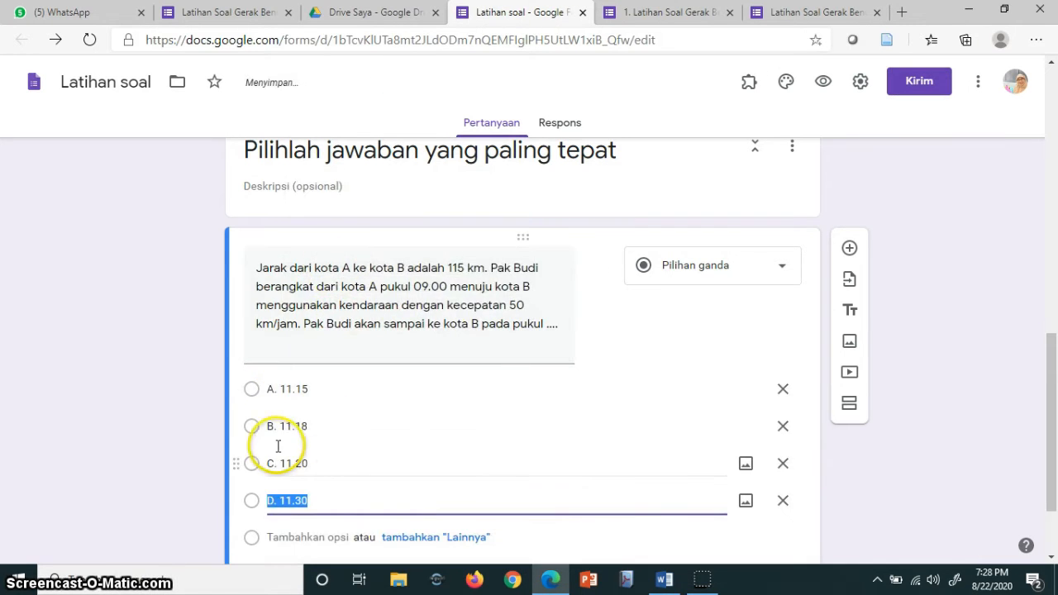
Step: Remove the letter prefixes A. to D. from the options, leaving 11.15, 11.18, 11.20 and 11.30
click(282, 389)
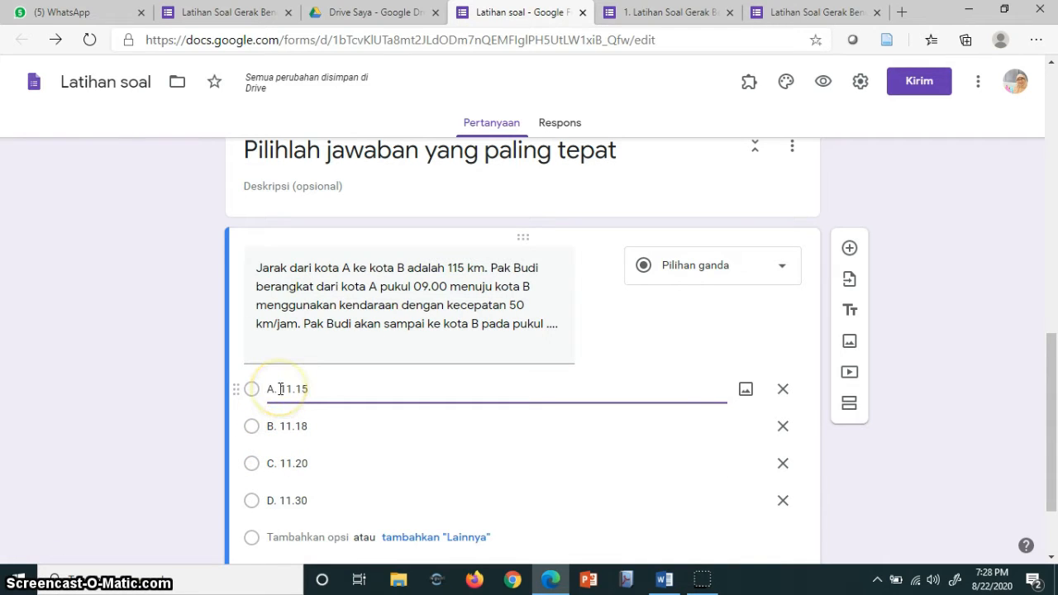
key(BackSpace)
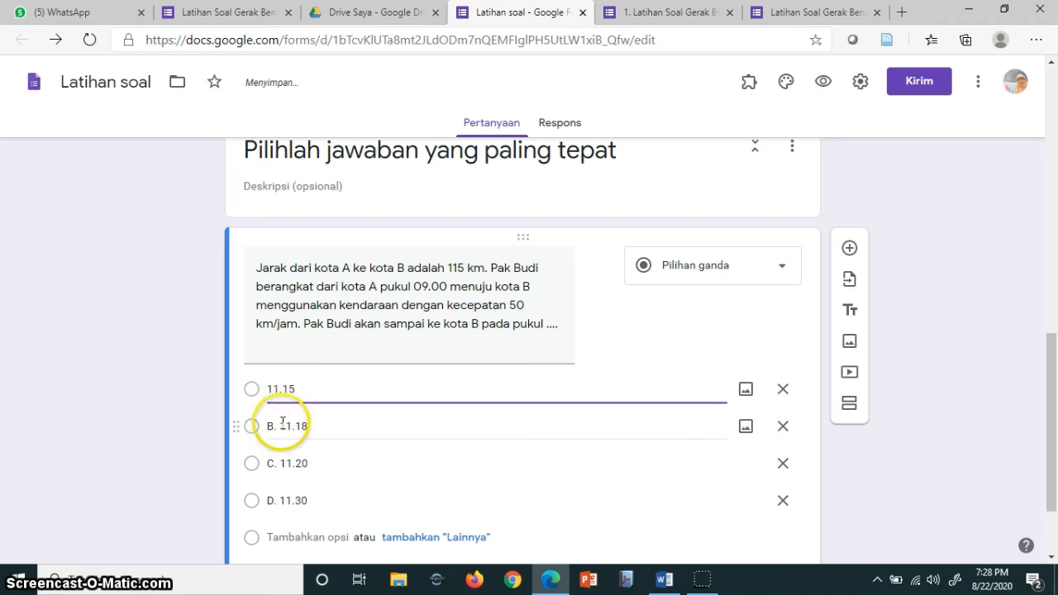
click(282, 425)
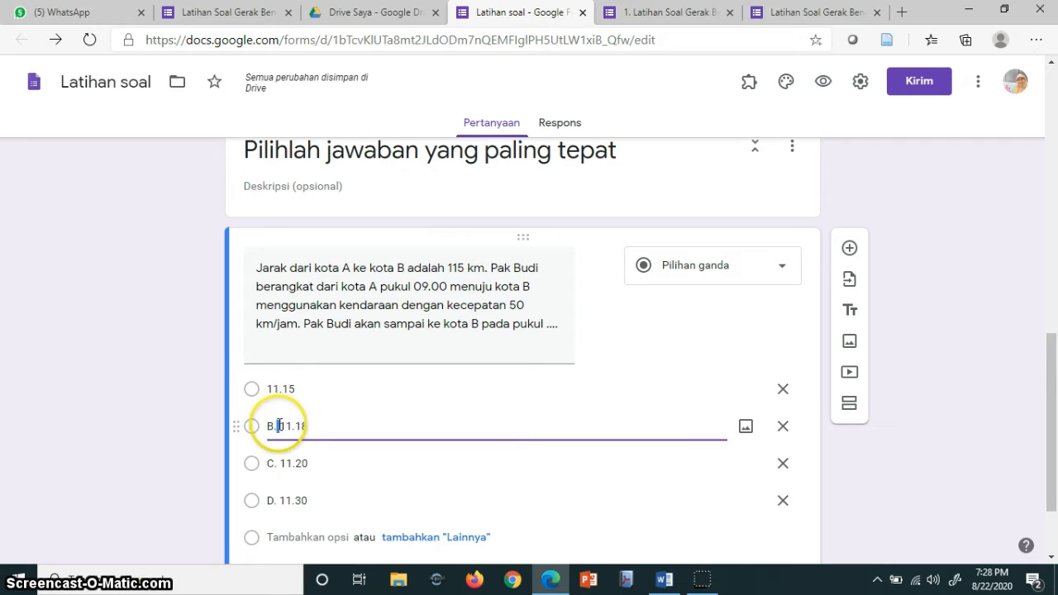
click(278, 463)
click(279, 463)
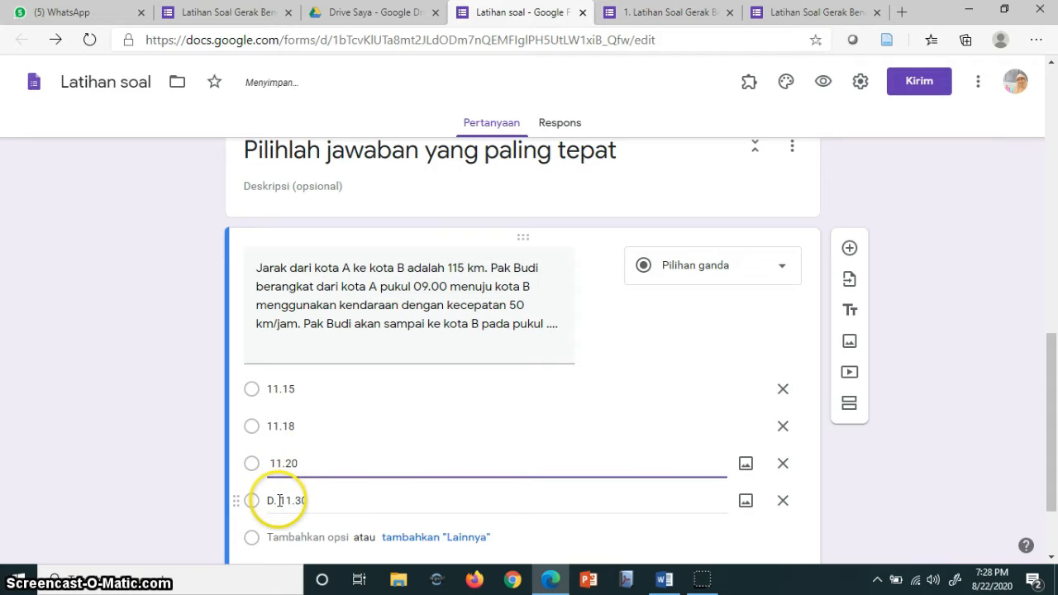
click(280, 500)
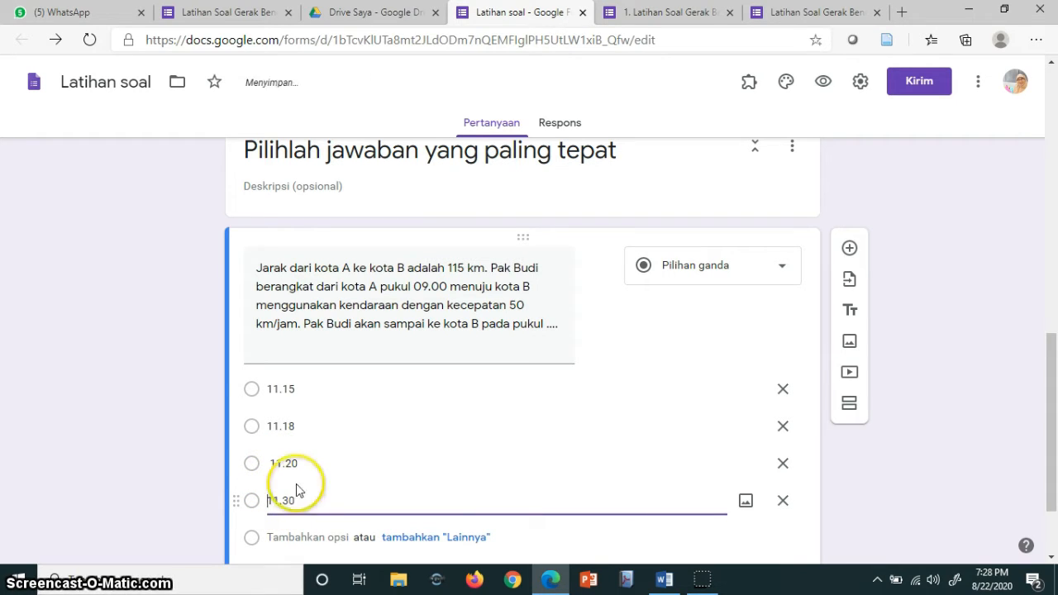
Step: Make the question about the travel time from kota A to kota B required
scroll(388, 467, down, 1)
scroll(403, 470, down, 1)
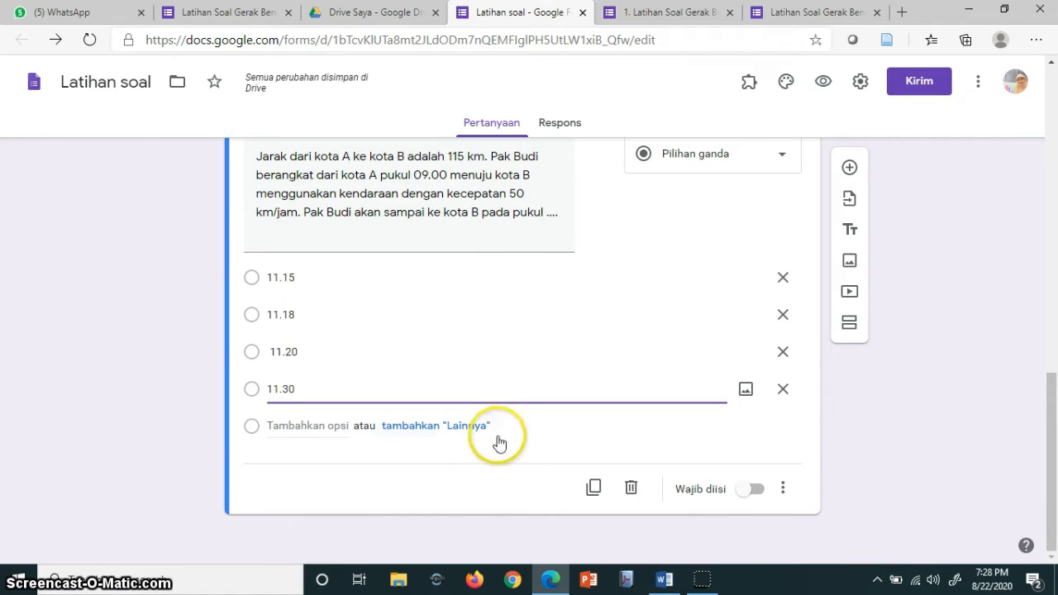
click(758, 493)
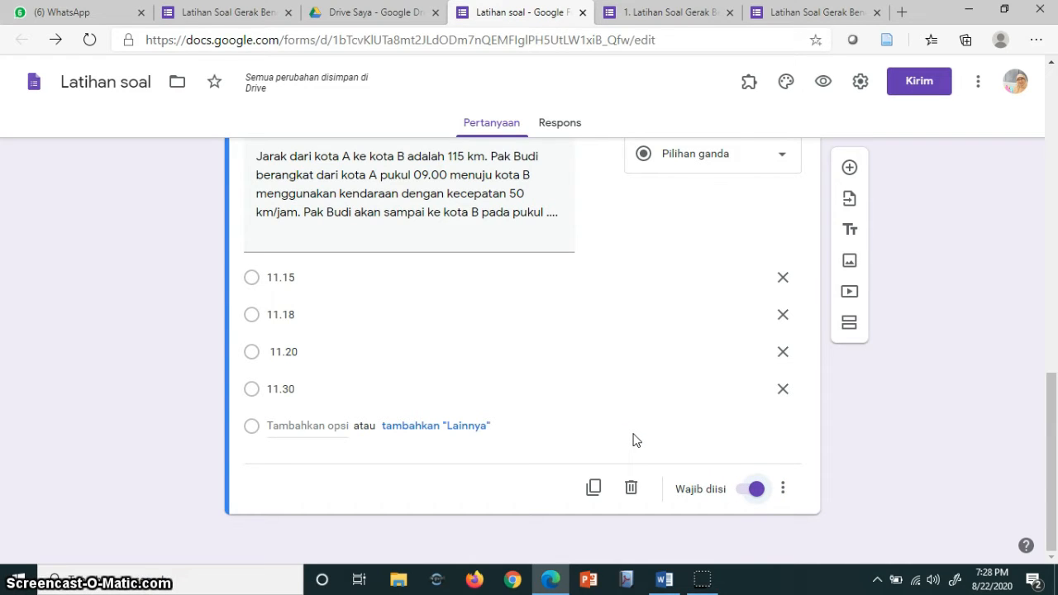
Step: Open the form's settings and enable "Acak urutan pertanyaan" in the presentation options
scroll(637, 434, up, 2)
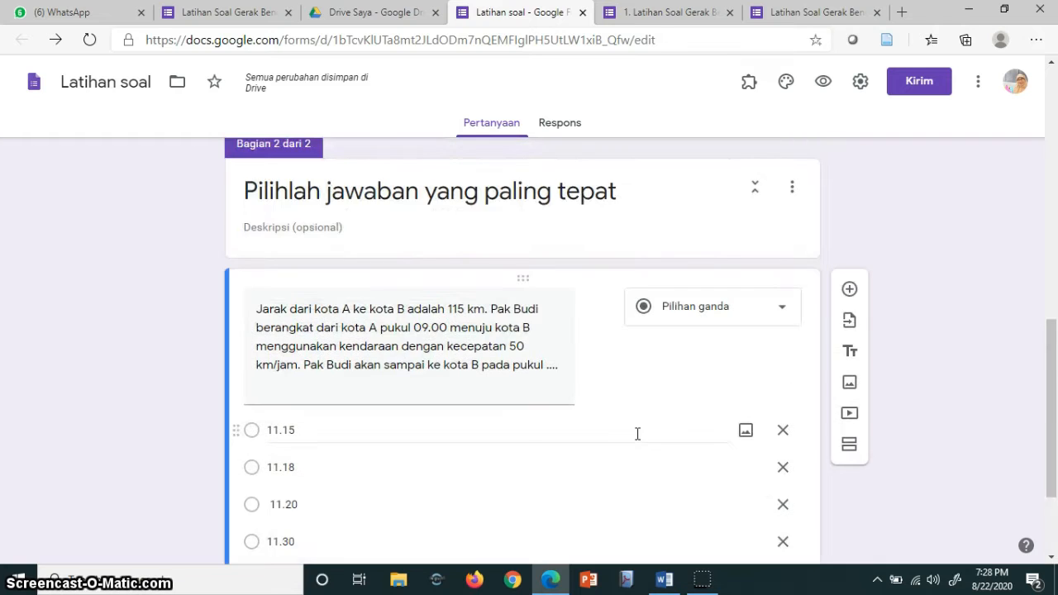
scroll(637, 434, down, 2)
scroll(636, 438, up, 2)
scroll(637, 438, up, 1)
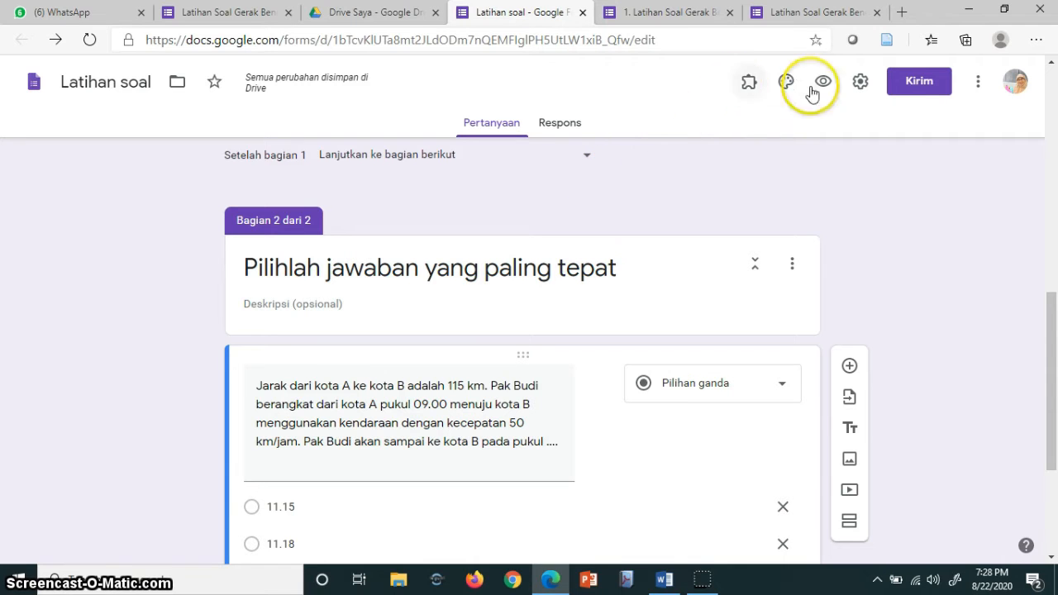
click(860, 83)
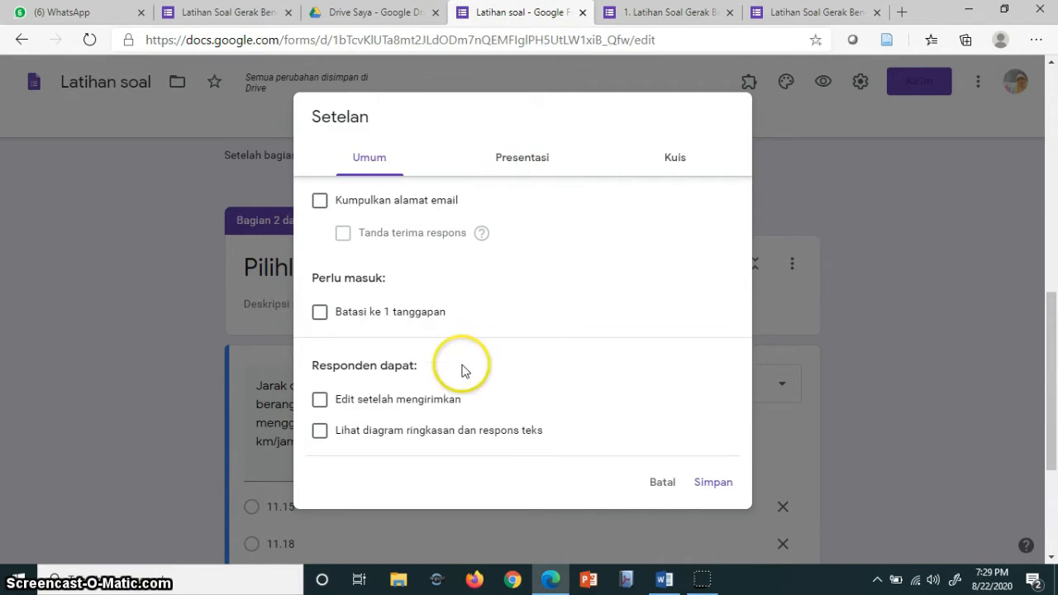
click(514, 165)
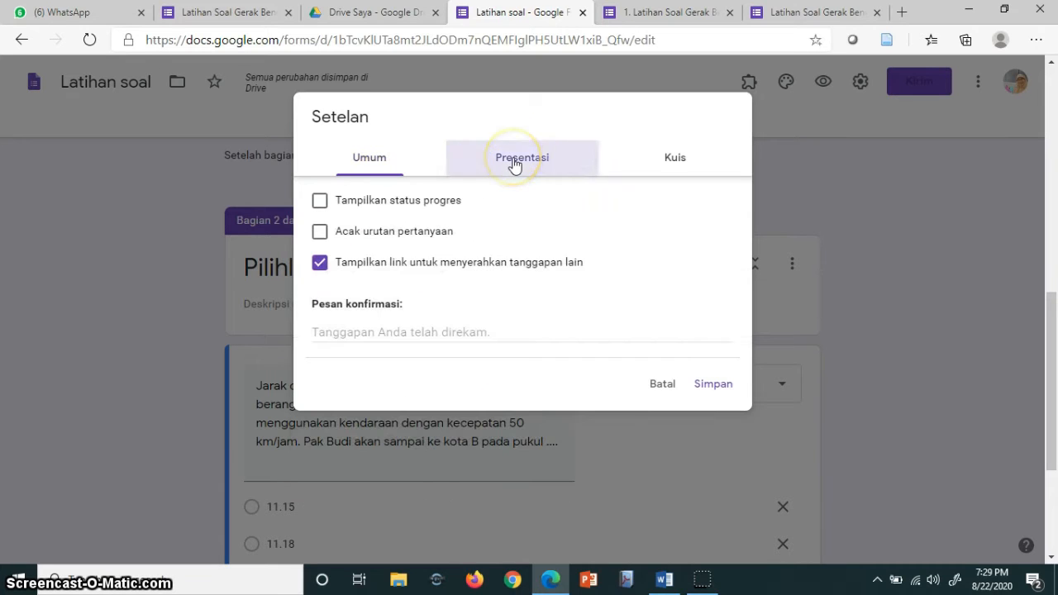
click(320, 232)
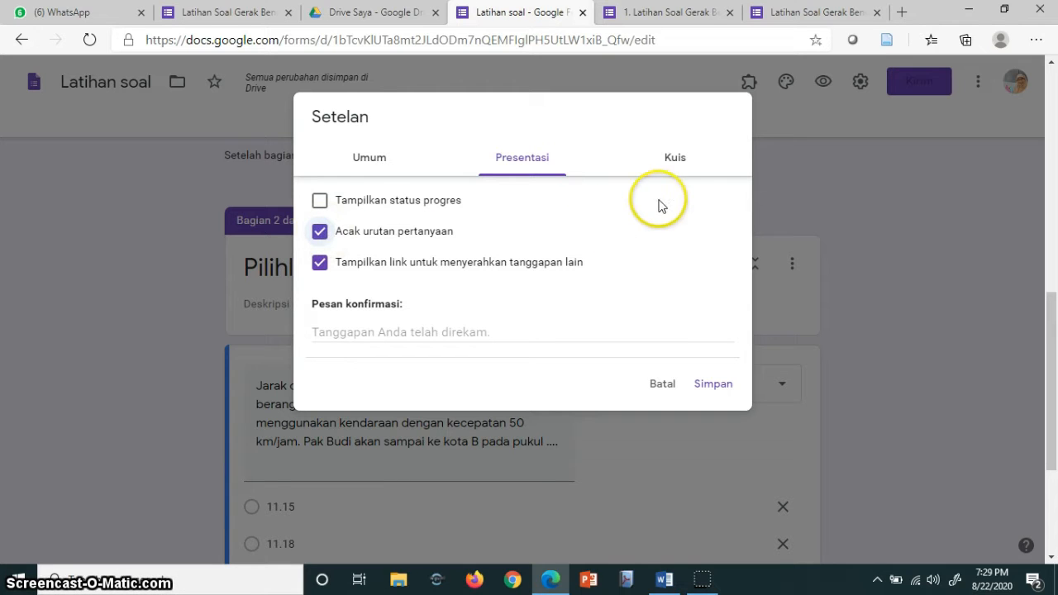
Step: Turn on "Jadikan ini sebagai kuis" to make the form a quiz and save the settings
click(676, 161)
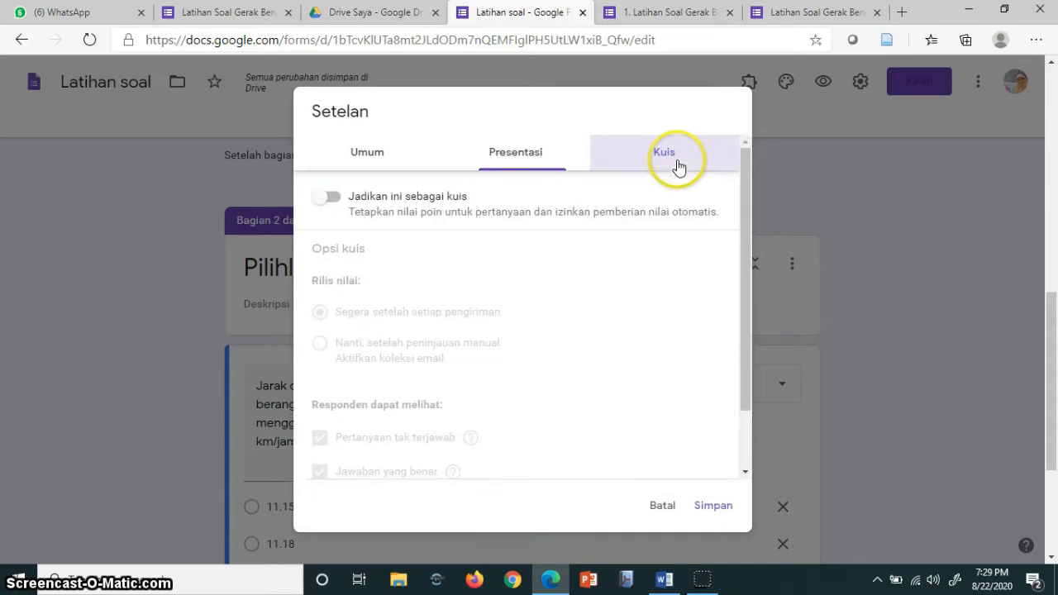
click(344, 202)
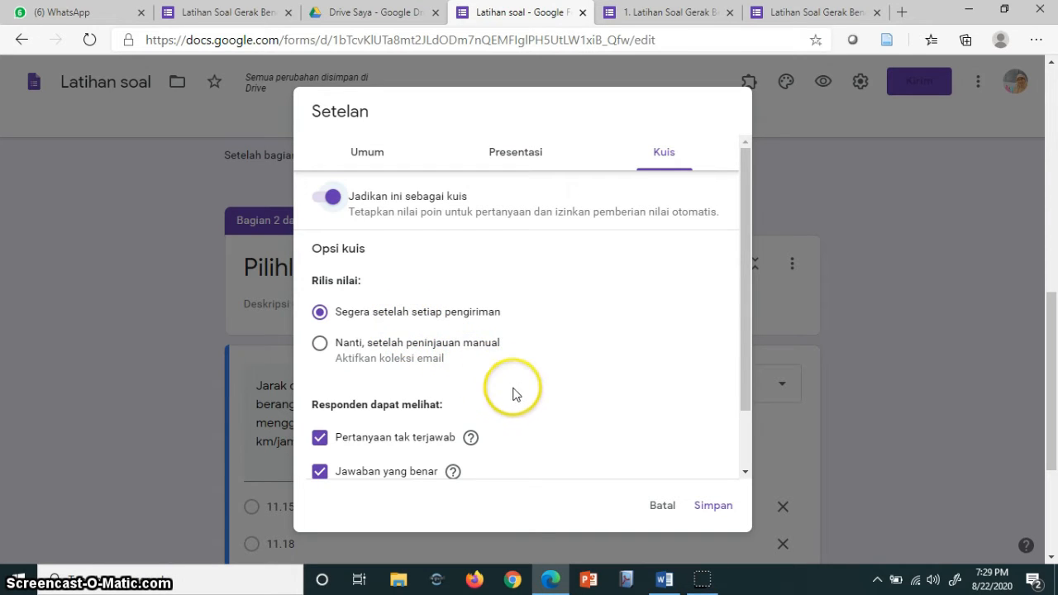
click(713, 506)
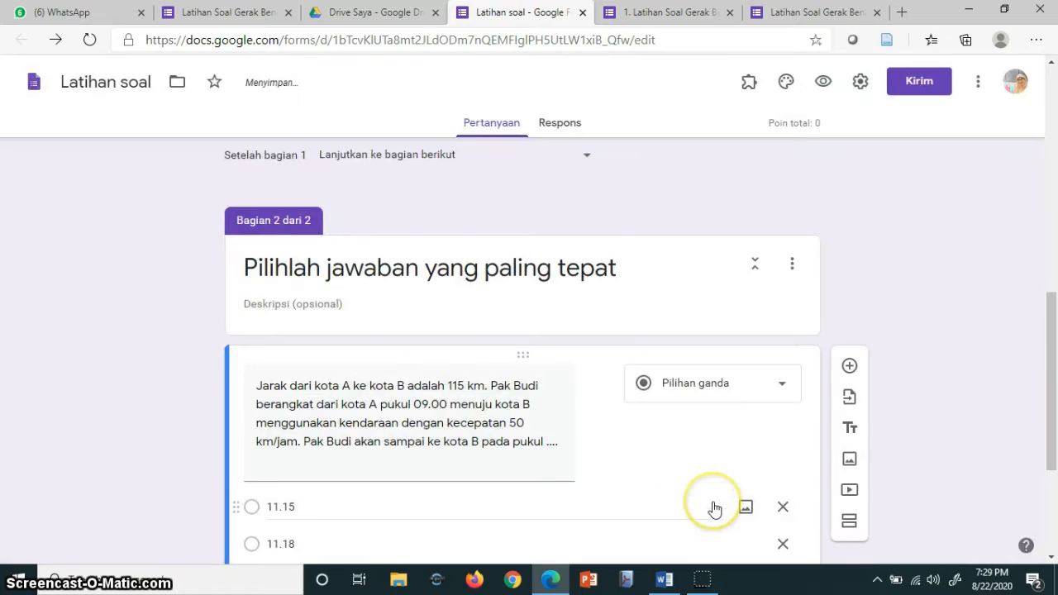
Step: Set 11.18 as the correct answer of the kota A to kota B question, worth 20 points
scroll(713, 416, down, 2)
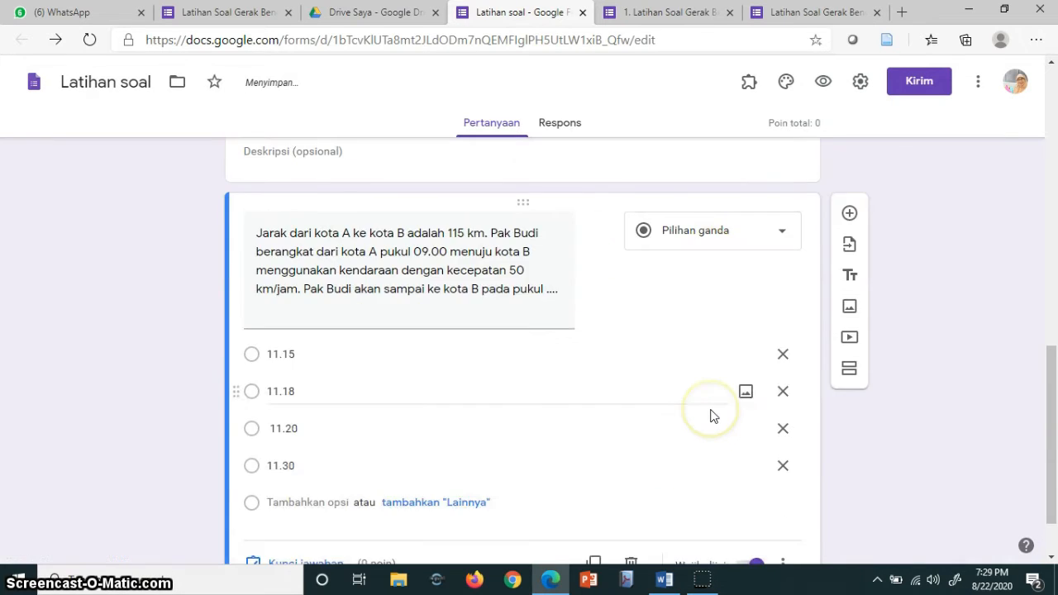
scroll(712, 416, up, 1)
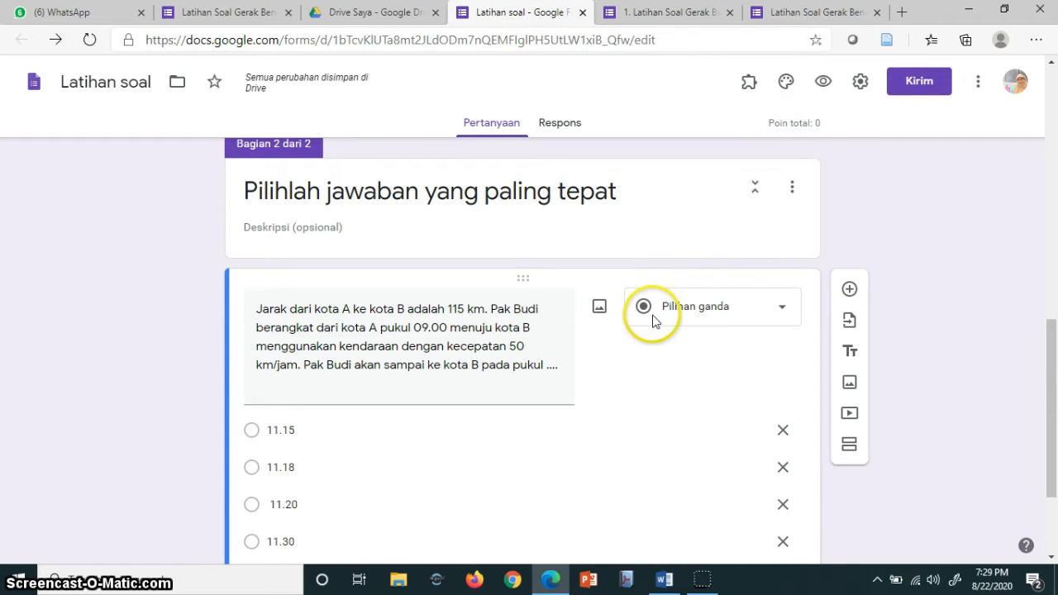
scroll(653, 322, down, 2)
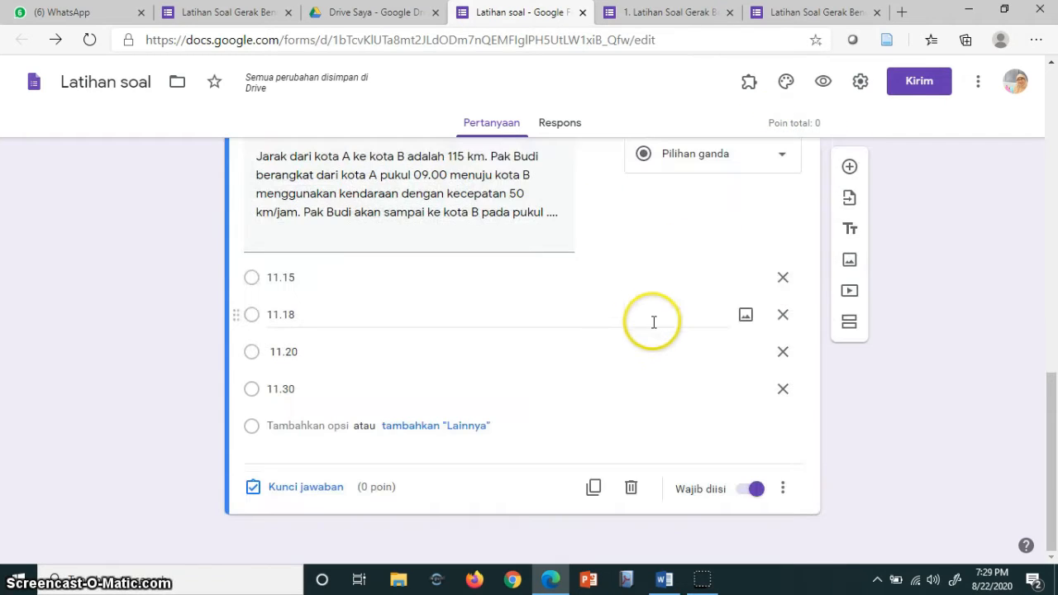
click(276, 493)
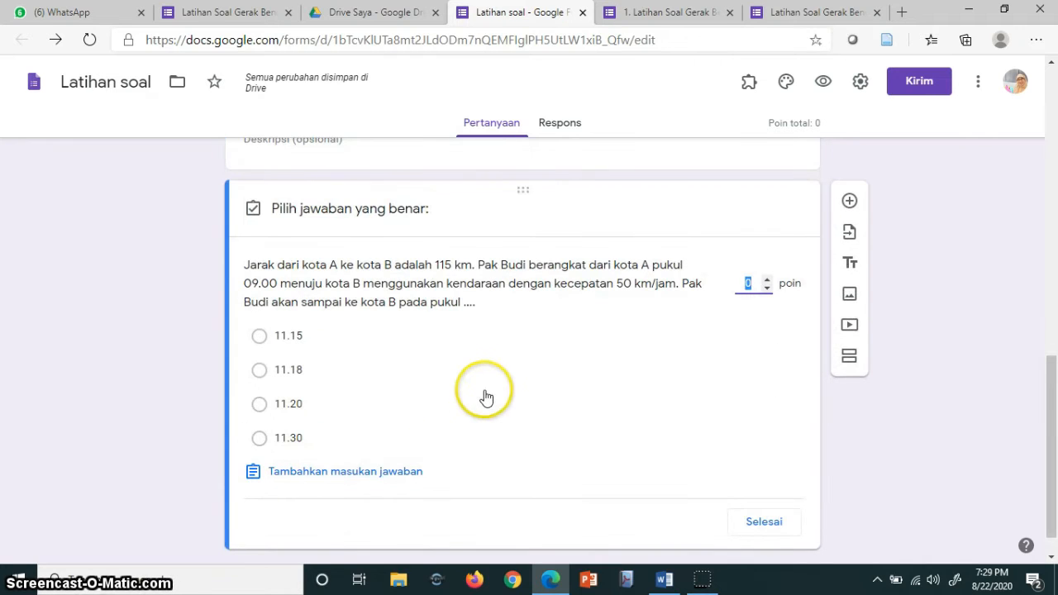
click(259, 372)
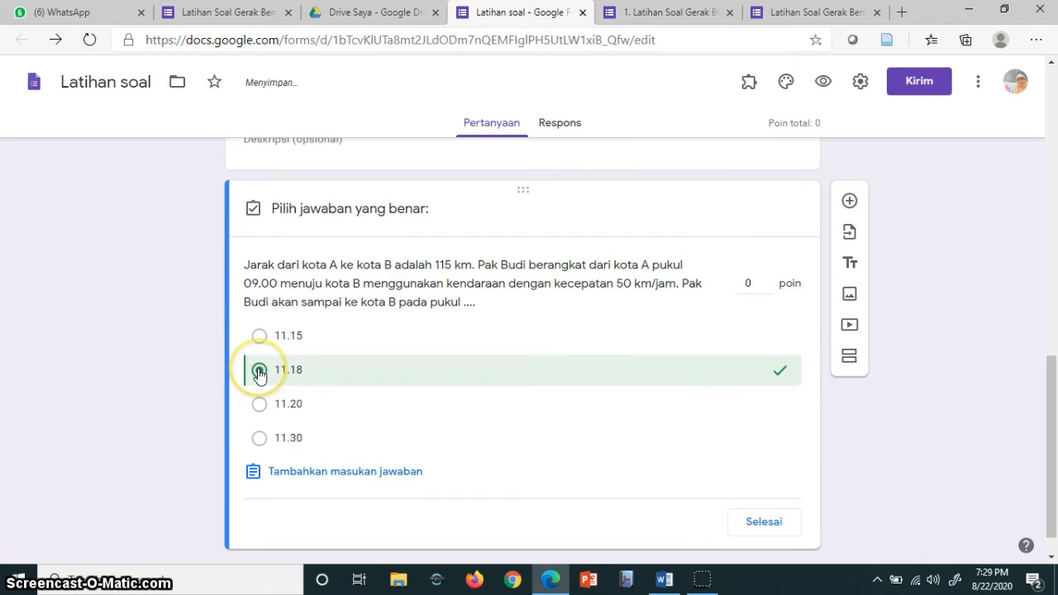
click(767, 281)
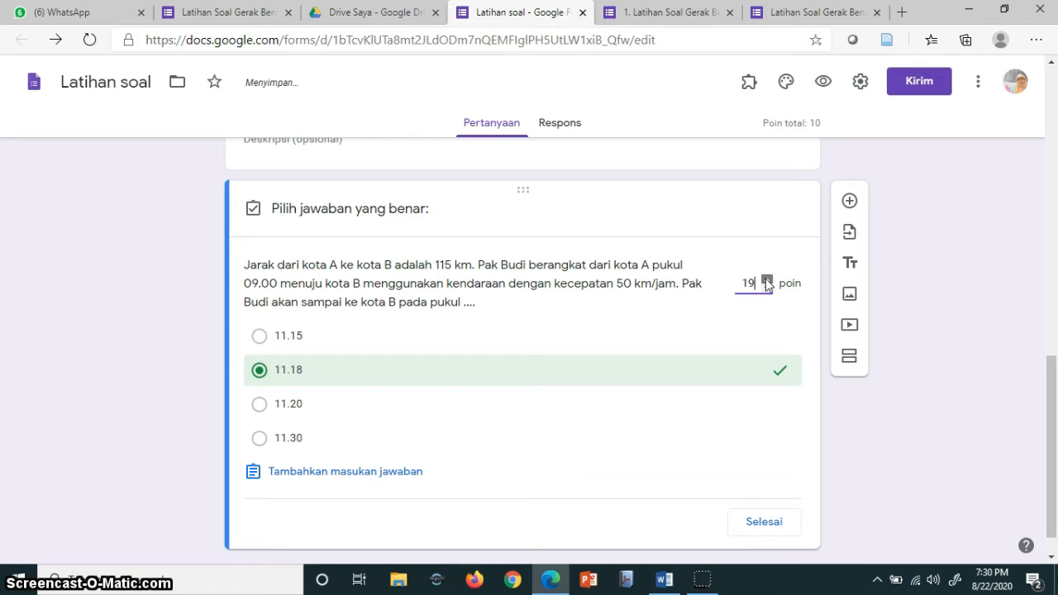
click(755, 523)
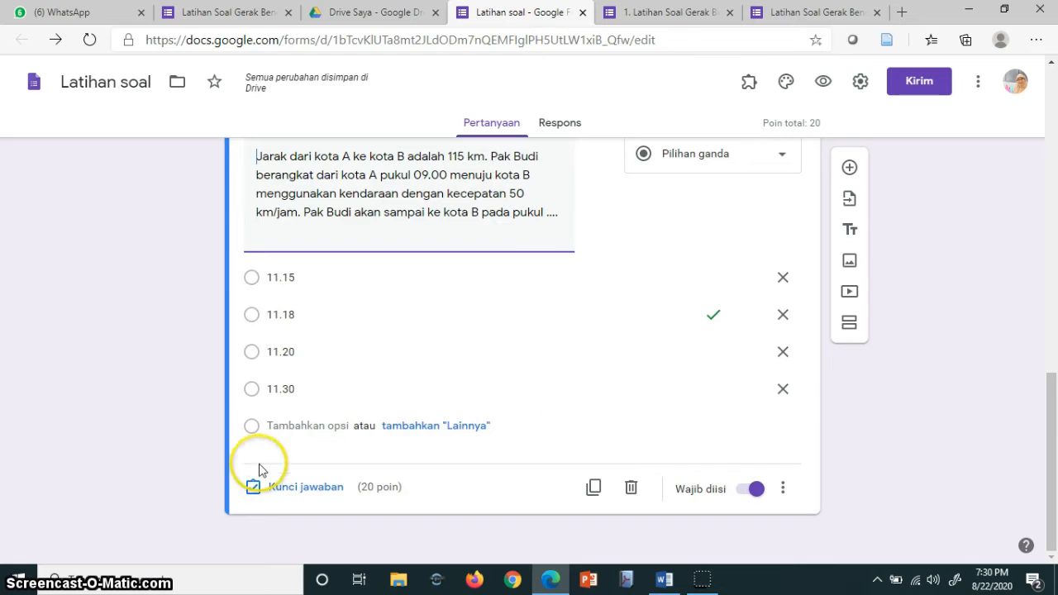
Step: Add a new question below and paste the "Soal nomor 4" question text from the Word document as its title
scroll(795, 146, up, 2)
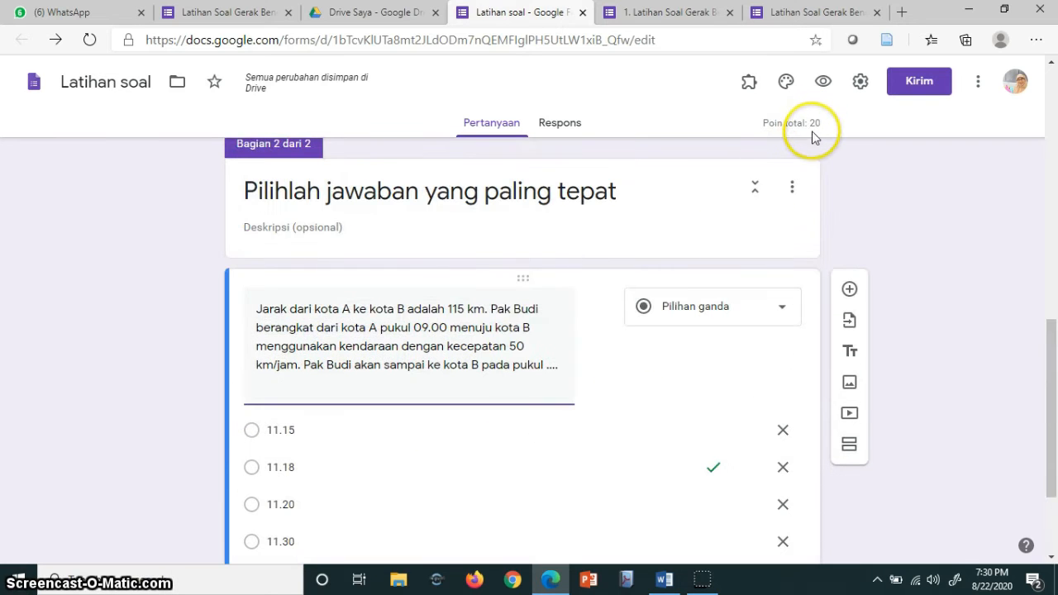
click(850, 289)
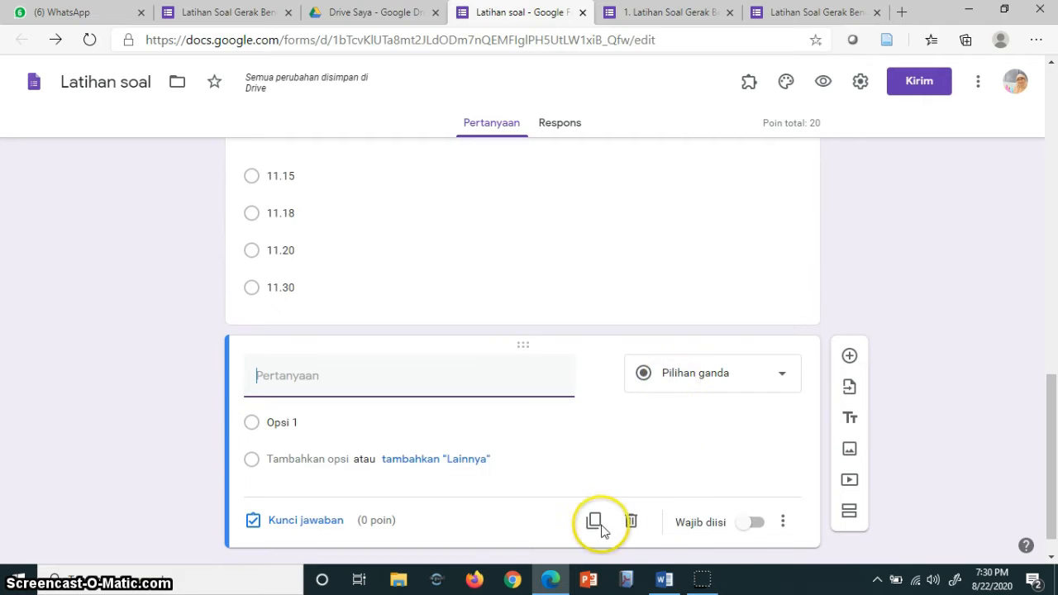
click(665, 580)
scroll(583, 479, down, 6)
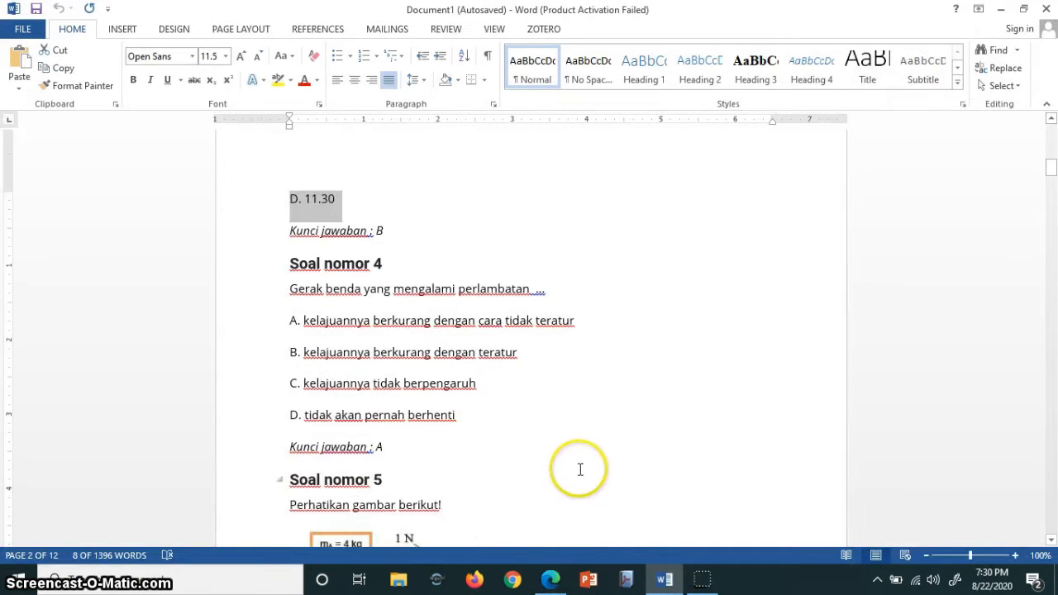
drag(291, 287, 545, 289)
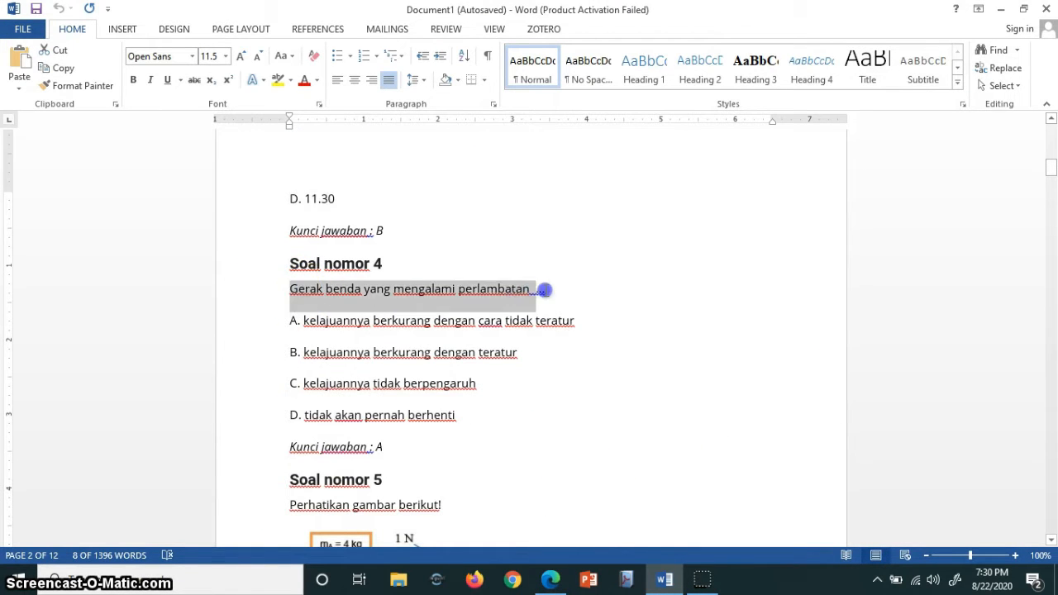
right_click(501, 288)
click(536, 321)
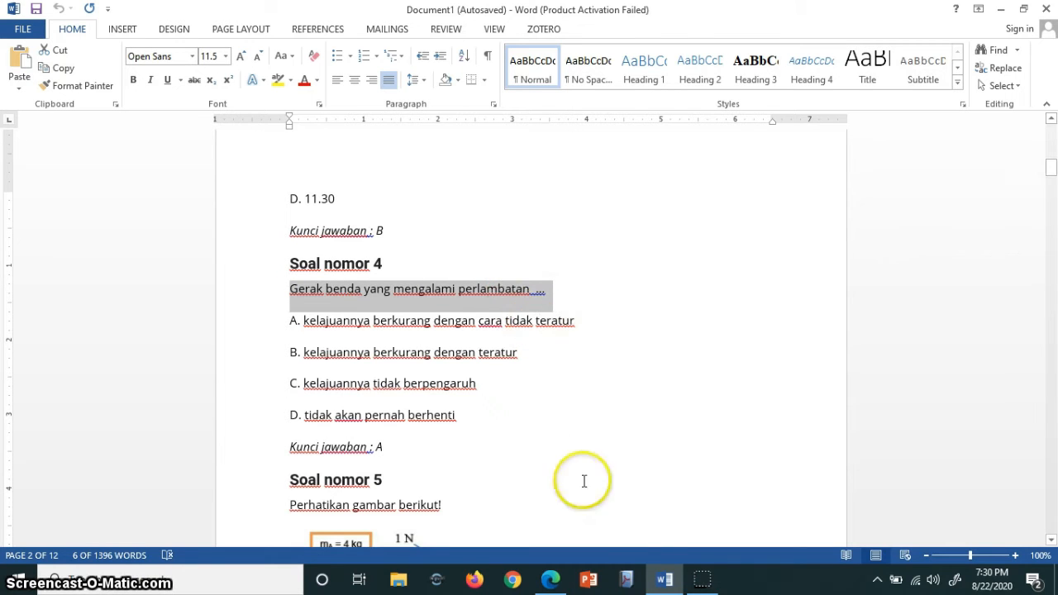
click(556, 584)
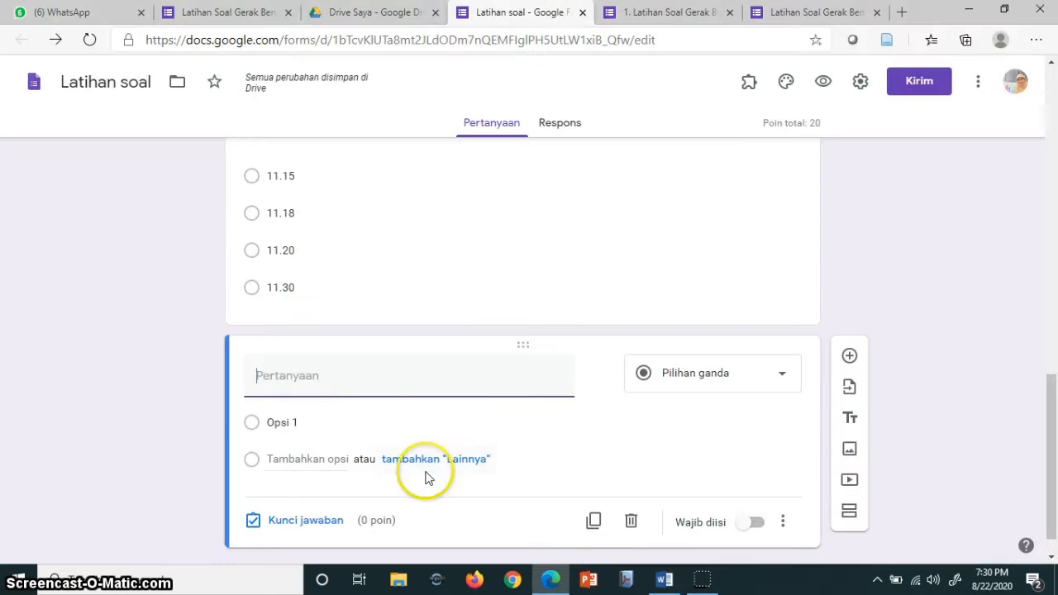
right_click(306, 379)
click(348, 166)
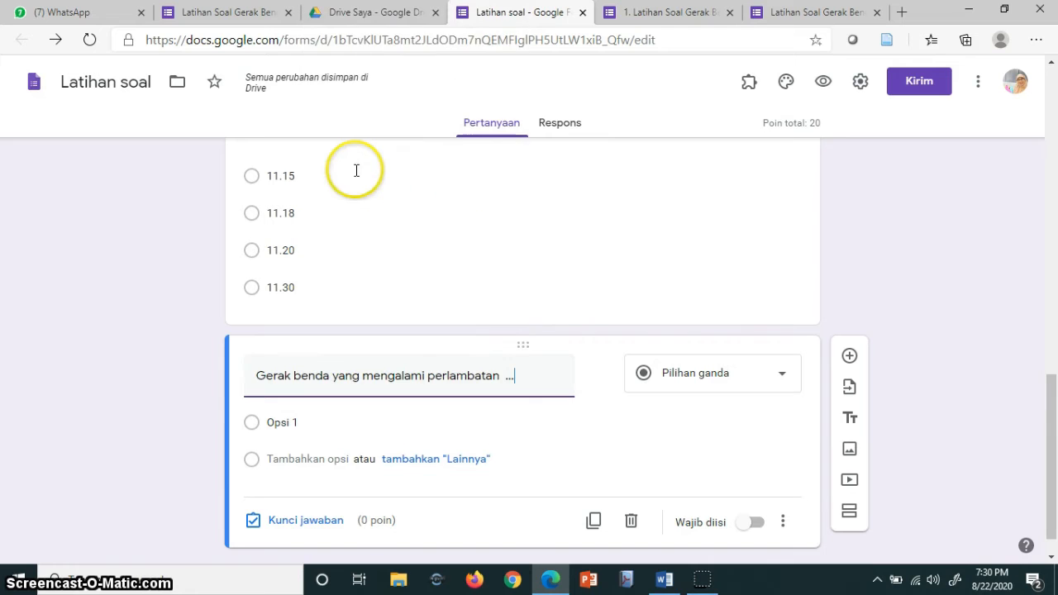
Step: Copy answer options A to D of "Soal nomor 4" from Word and paste them as the new form question's options
click(659, 583)
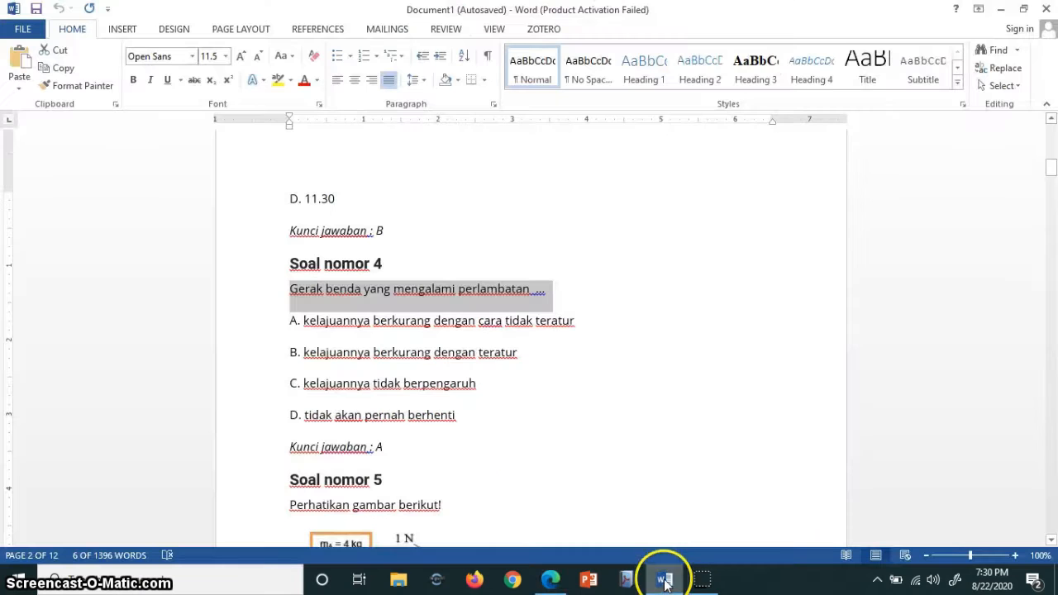
scroll(550, 482, down, 2)
drag(291, 246, 468, 339)
right_click(382, 297)
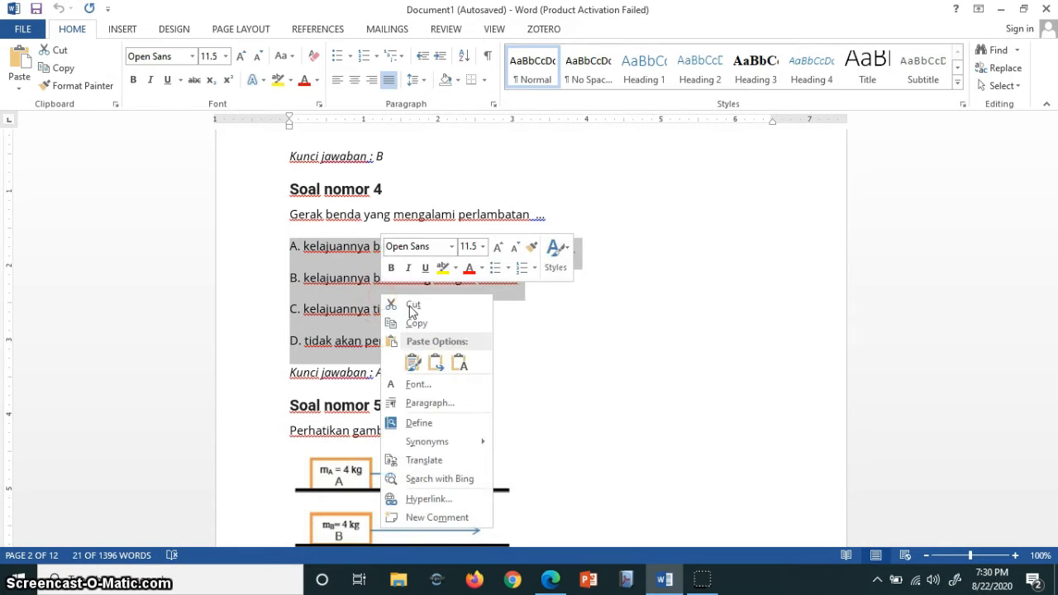
click(418, 323)
click(666, 582)
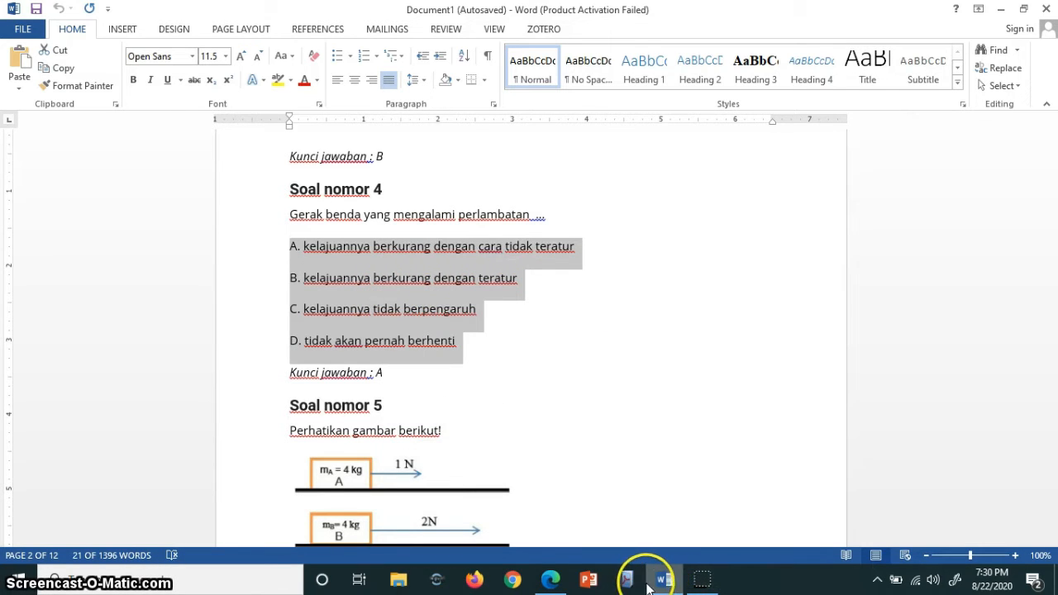
click(550, 580)
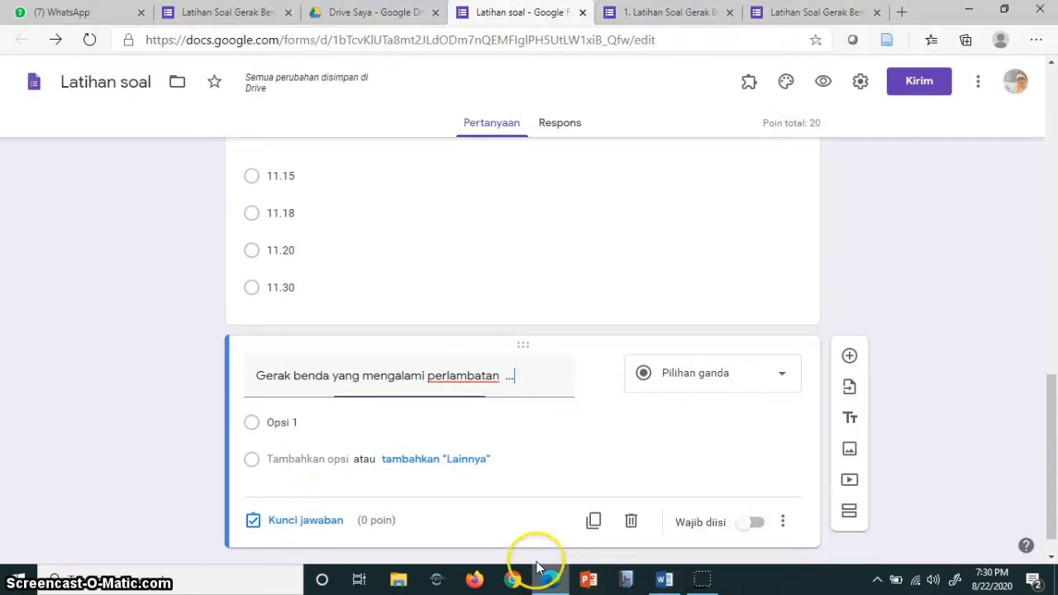
right_click(288, 424)
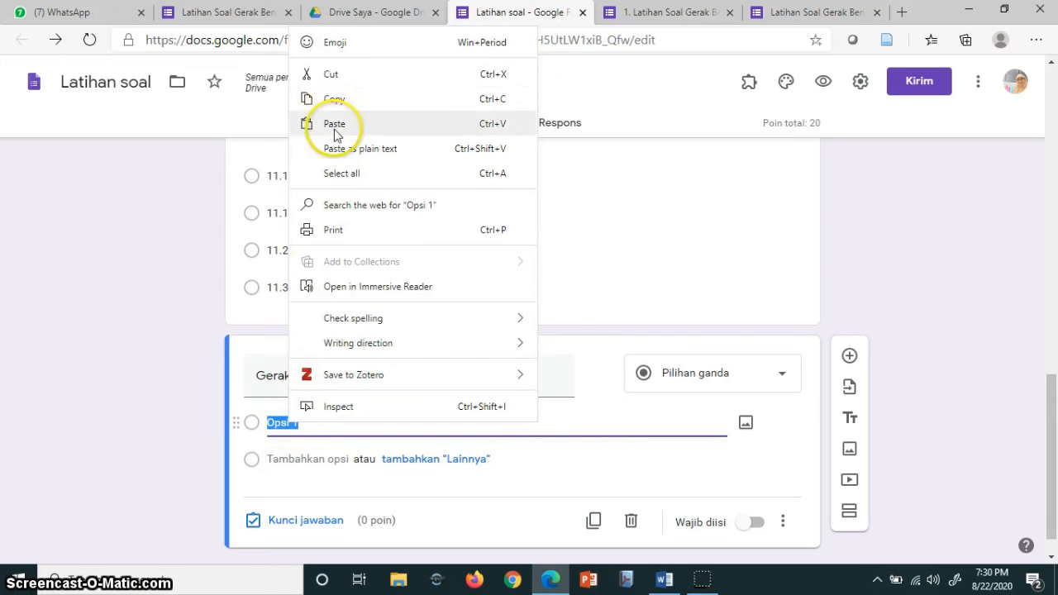
click(335, 125)
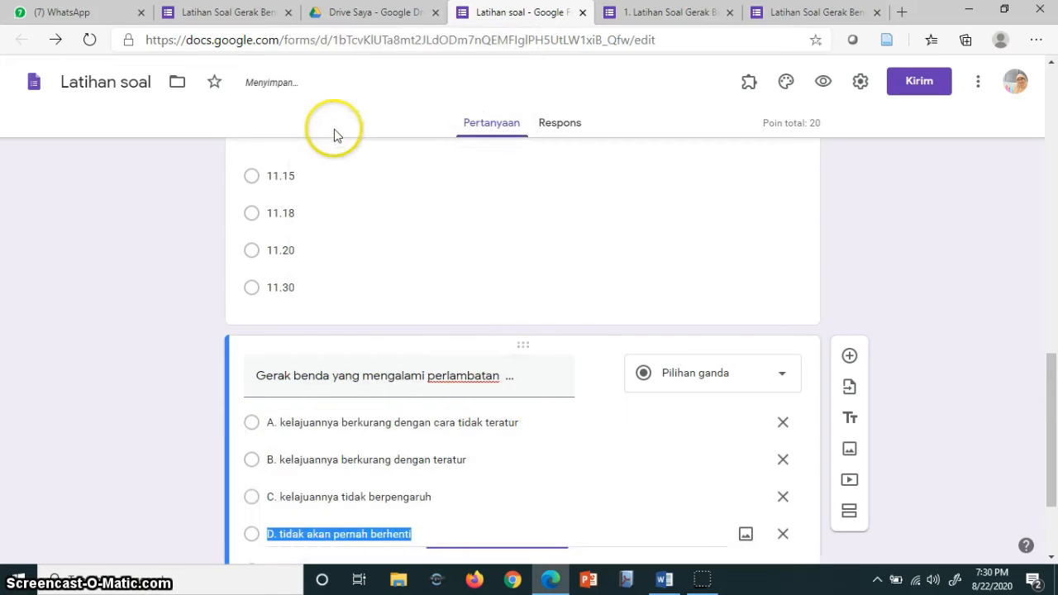
Step: Remove the letter prefixes A. to D. from the four options of the "Gerak benda yang mengalami perlambatan" question
click(277, 422)
key(BackSpace)
key(BackSpace)
key(BackSpace)
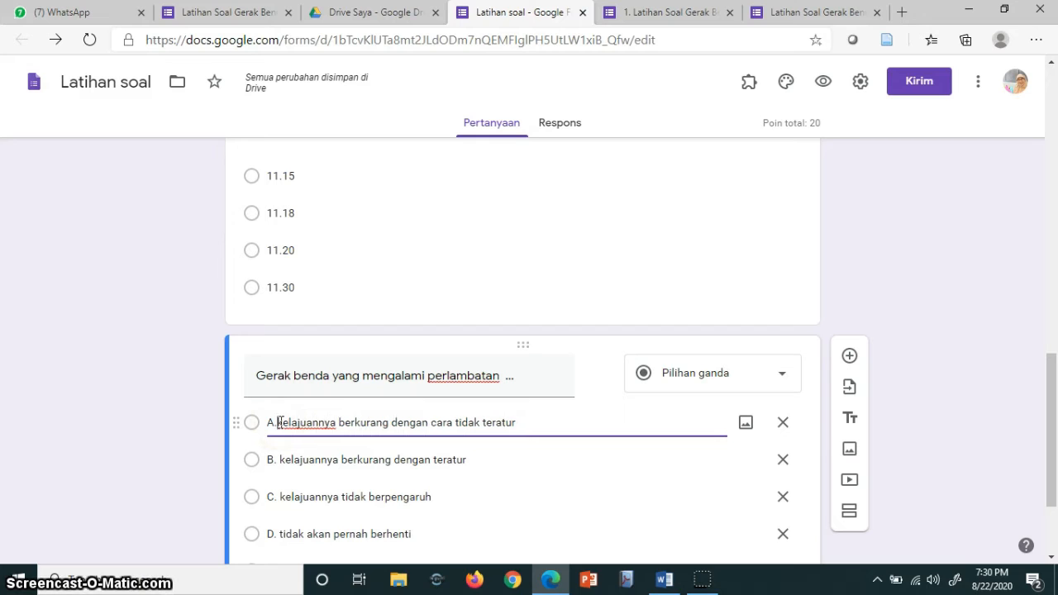
click(278, 459)
click(279, 460)
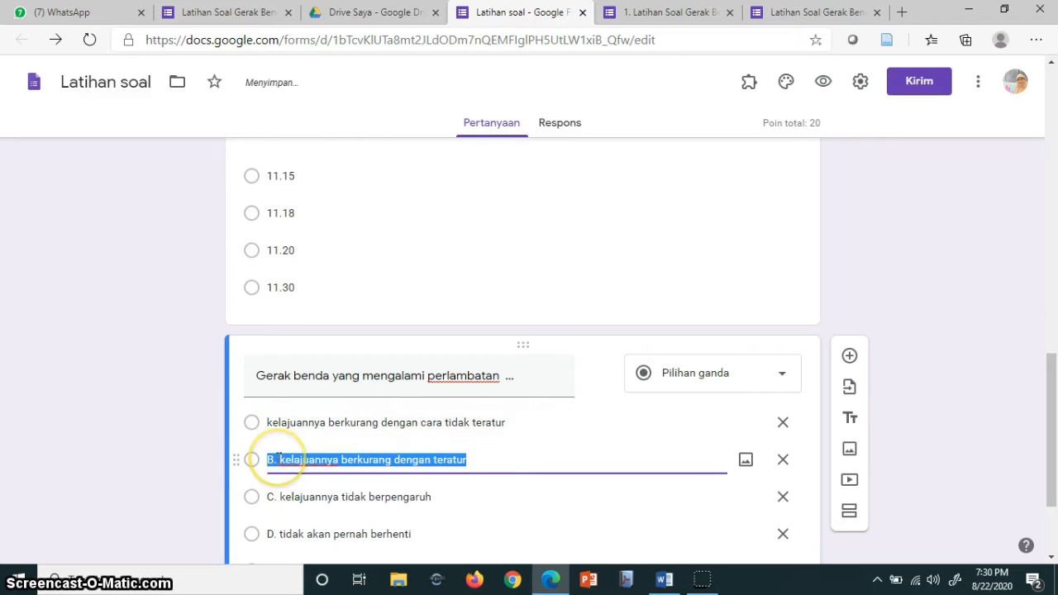
click(279, 496)
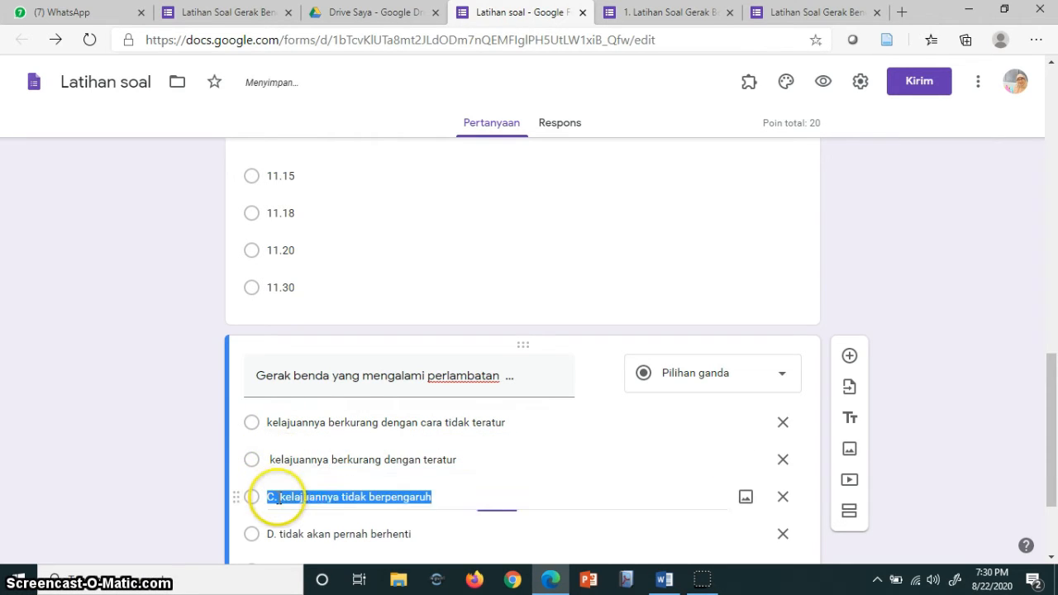
click(278, 497)
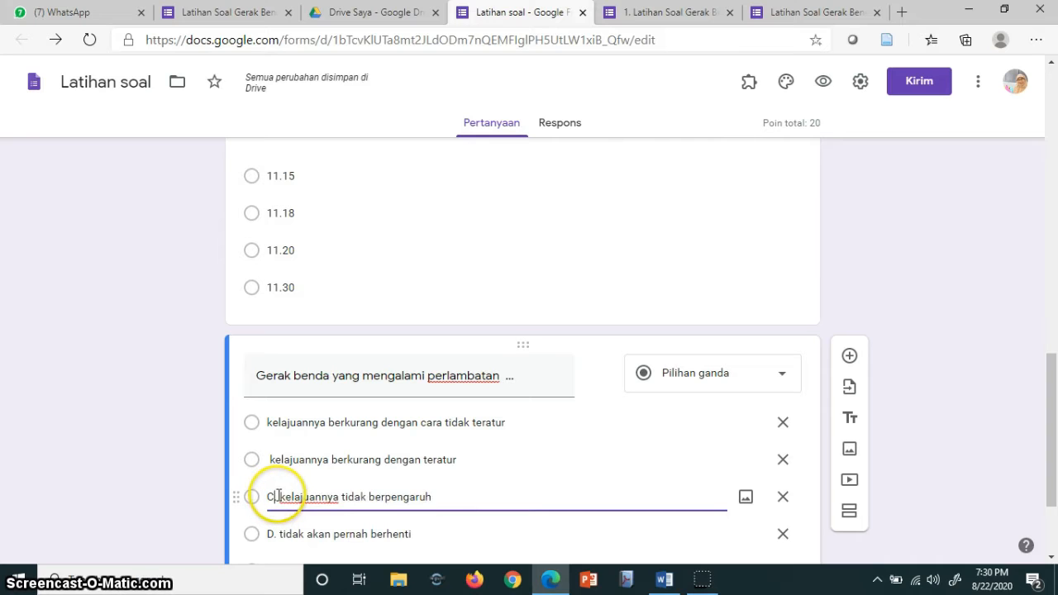
key(BackSpace)
key(BackSpace)
key(BackSpace)
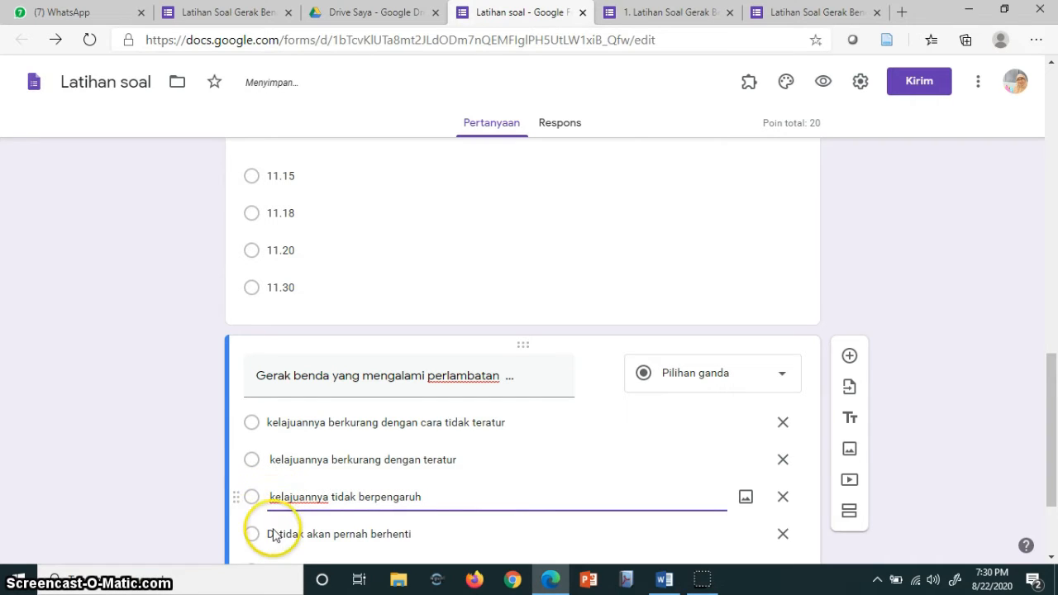
click(273, 534)
click(273, 534)
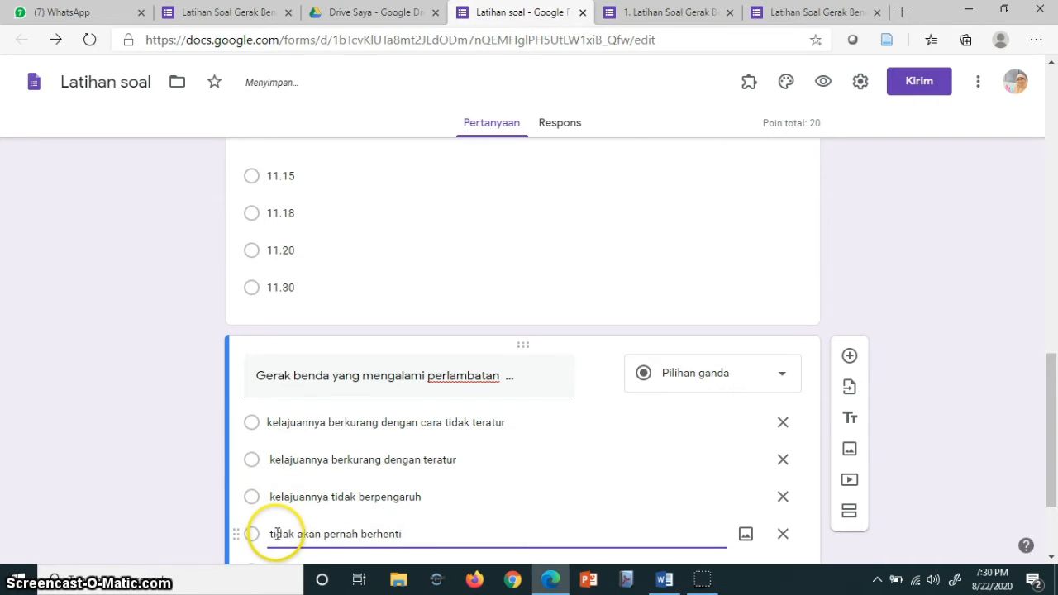
scroll(295, 515, down, 2)
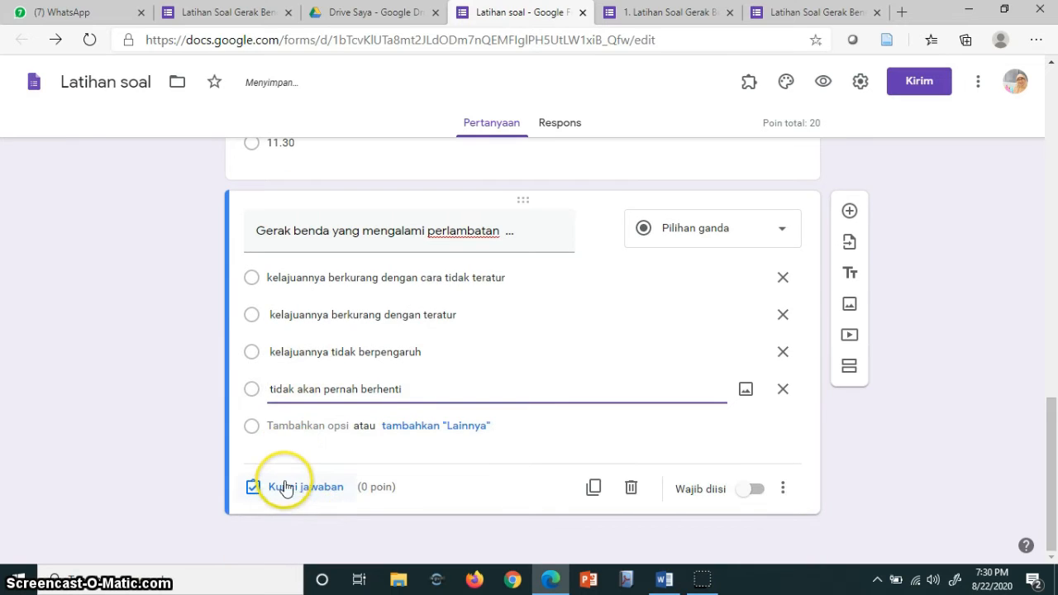
Step: Set "kelajuannya berkurang dengan cara tidak teratur" as the correct answer of the "Gerak benda yang mengalami perlambatan" question, worth 20 points
click(285, 488)
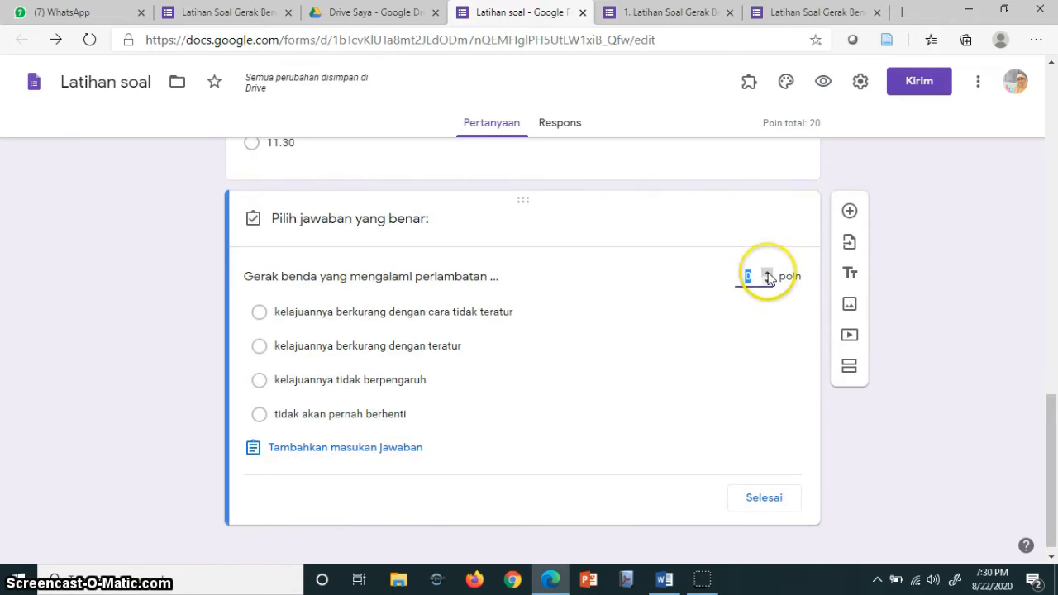
text(3)
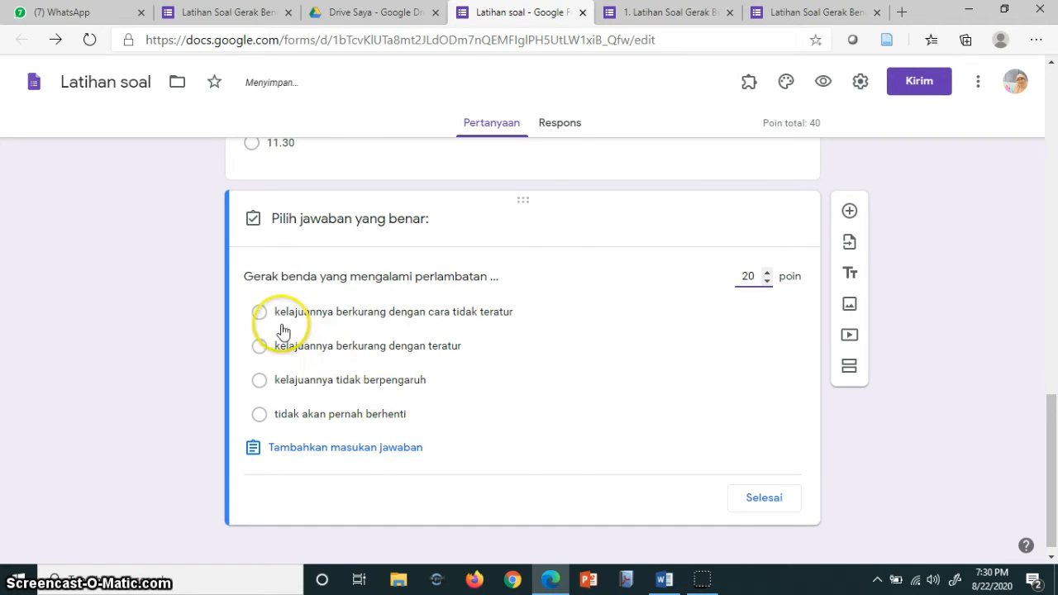
click(260, 312)
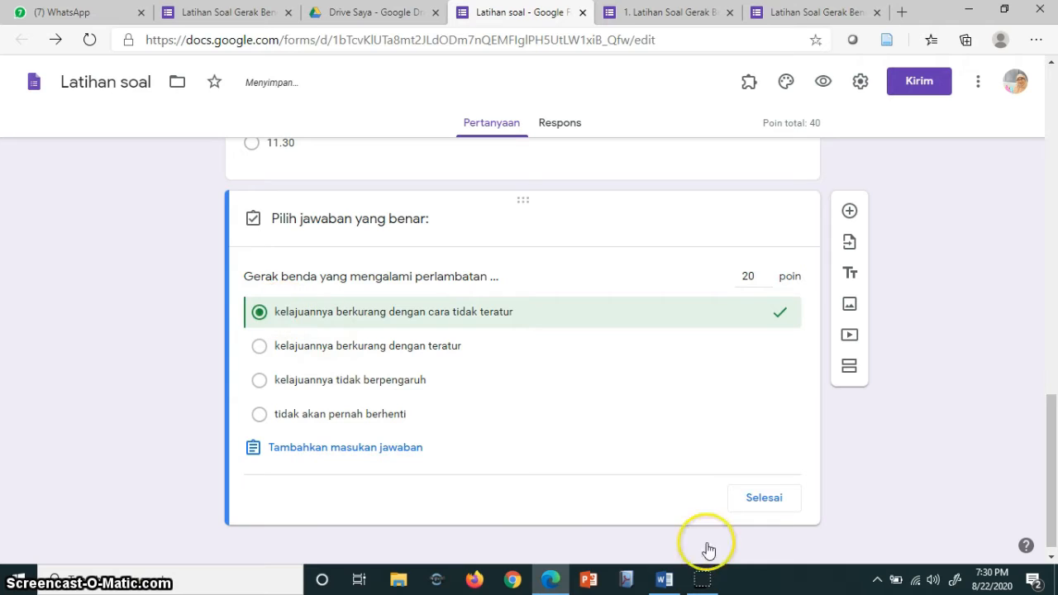
click(757, 501)
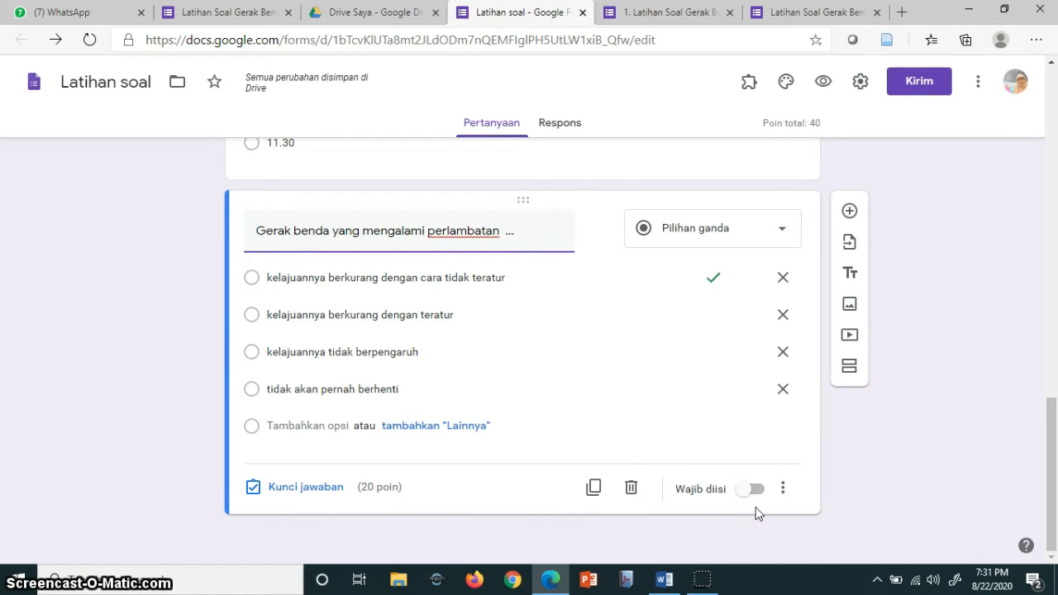
Step: Add a new question below and paste the "Soal nomor 7" question text about the flying bird from Word as its title
click(847, 211)
click(665, 579)
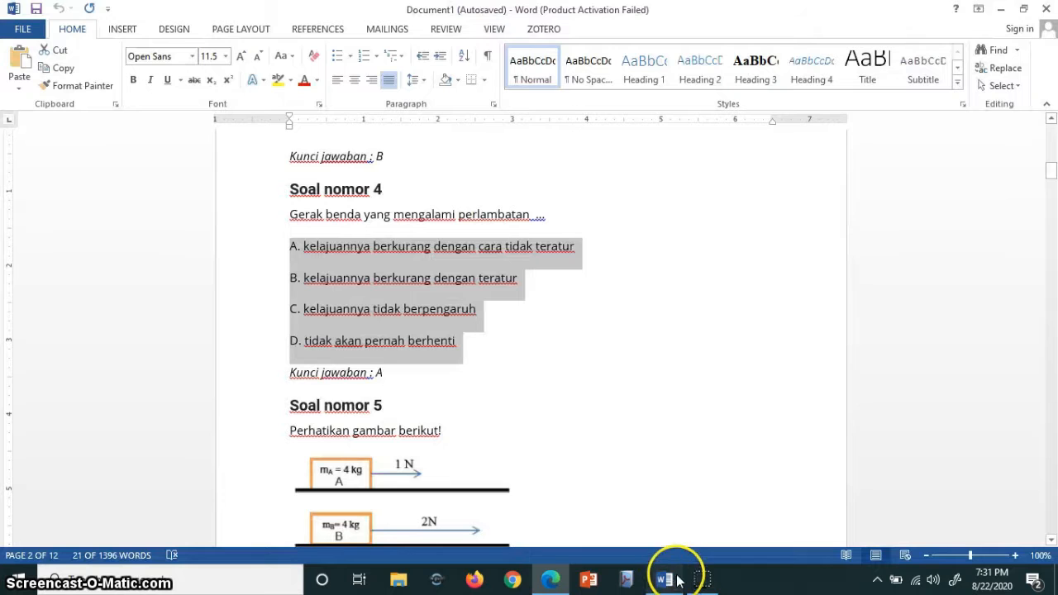
scroll(538, 417, down, 3)
scroll(538, 417, down, 15)
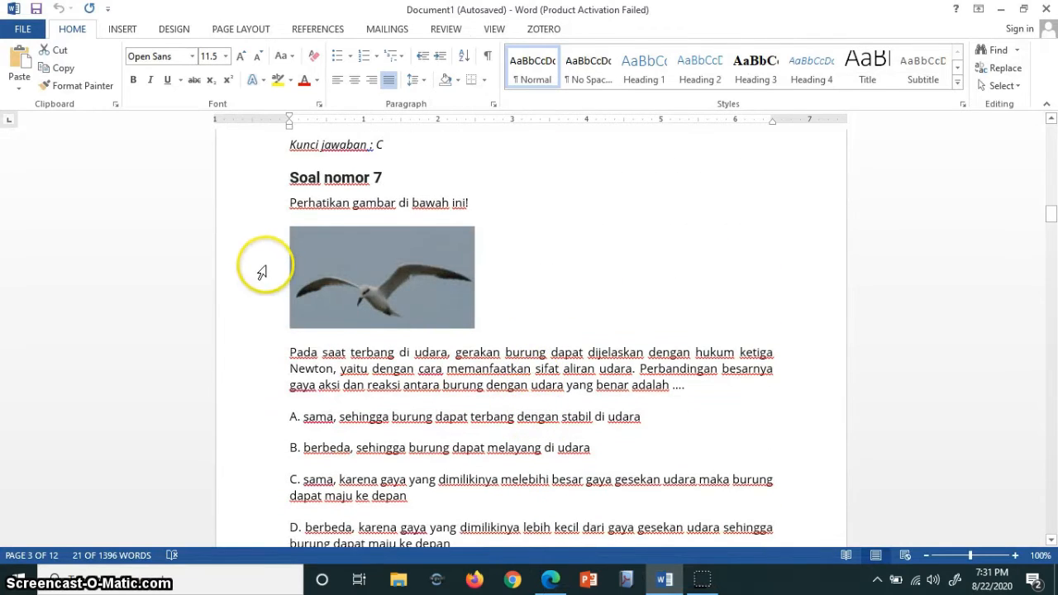
drag(316, 354, 660, 404)
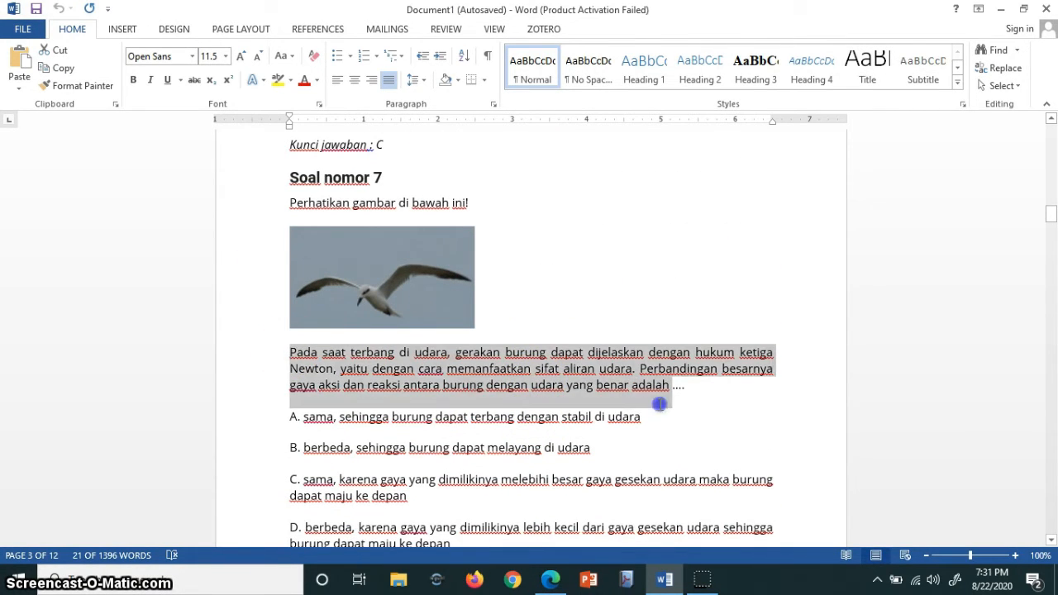
right_click(520, 354)
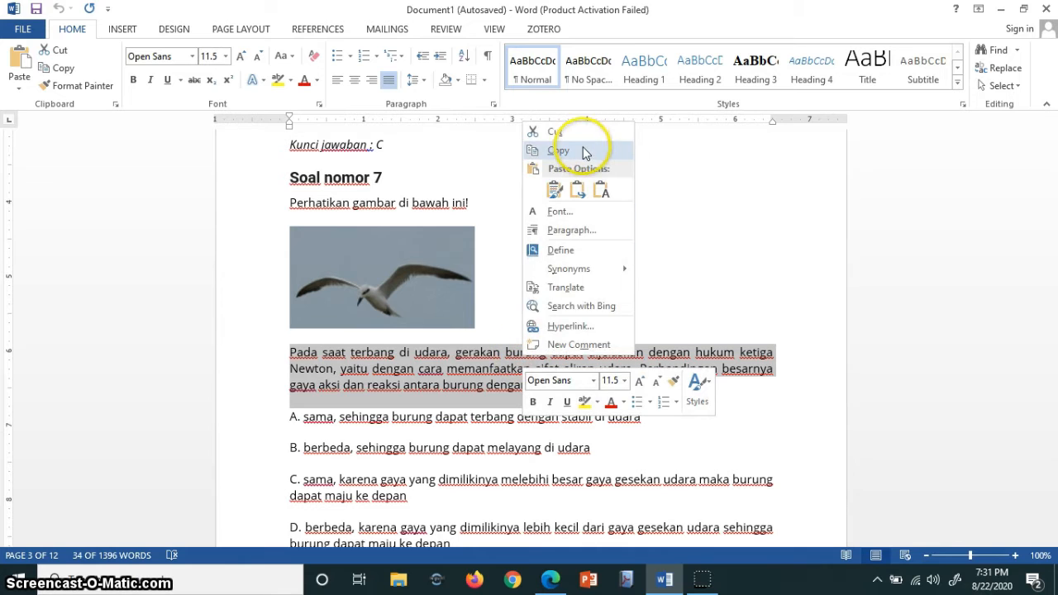
click(583, 146)
click(550, 578)
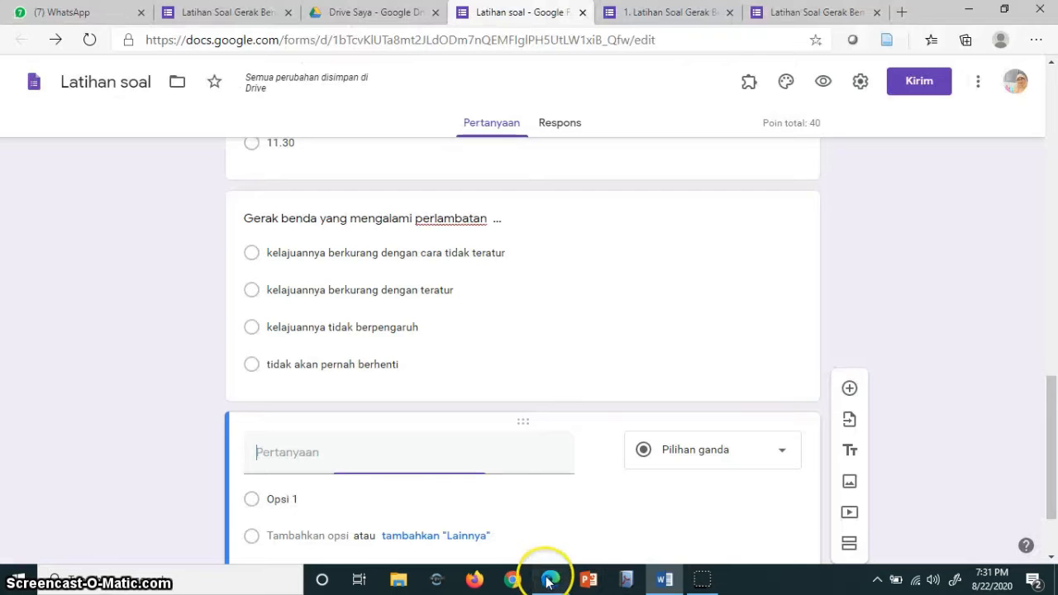
right_click(270, 452)
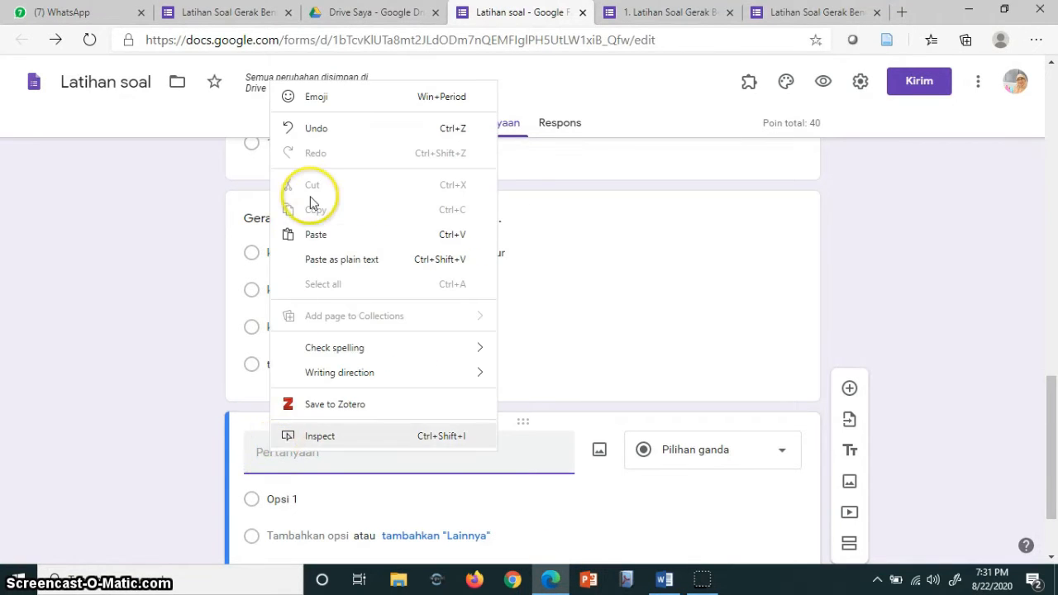
click(316, 235)
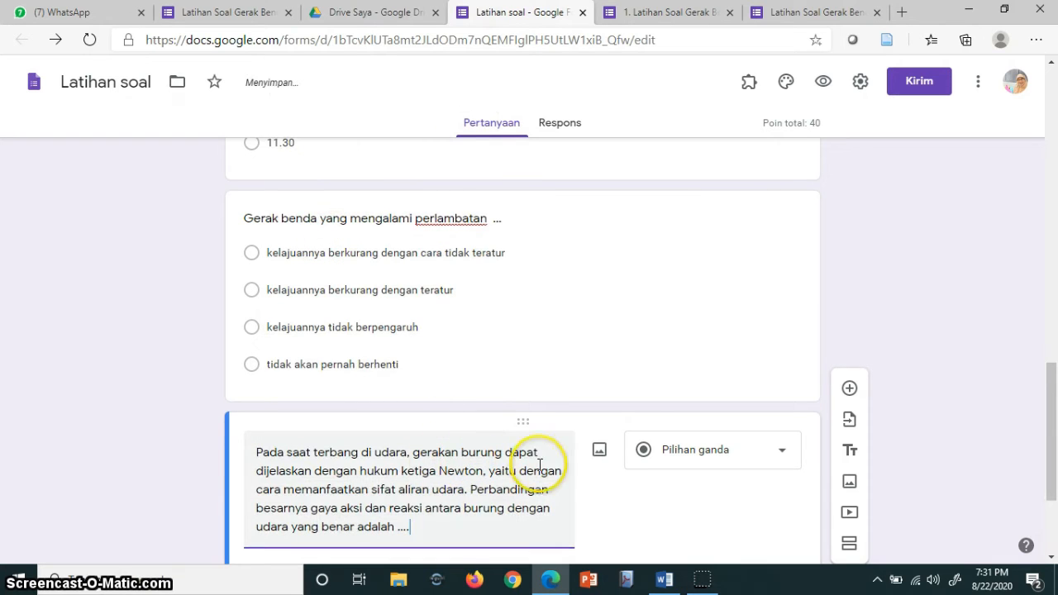
Step: Search Google images for "fly bird" and insert the first seagull picture into the new question
click(599, 451)
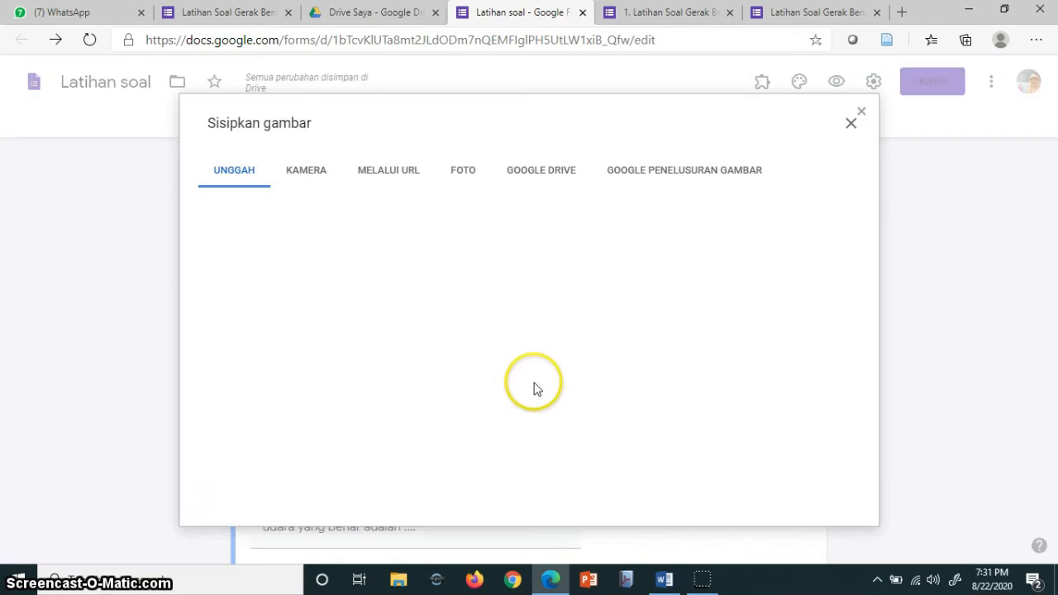
click(686, 172)
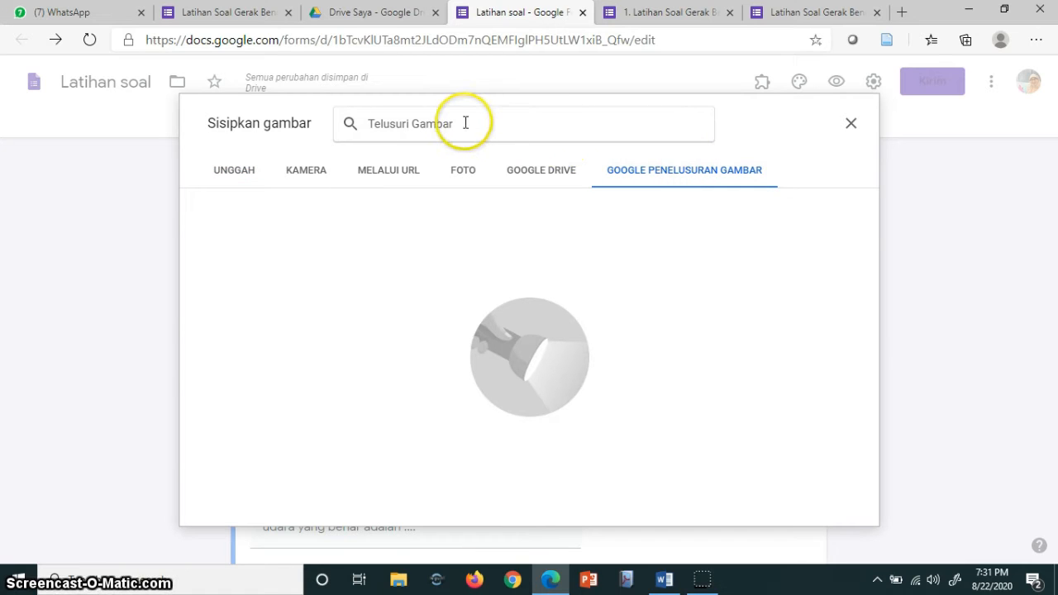
text(fly bird)
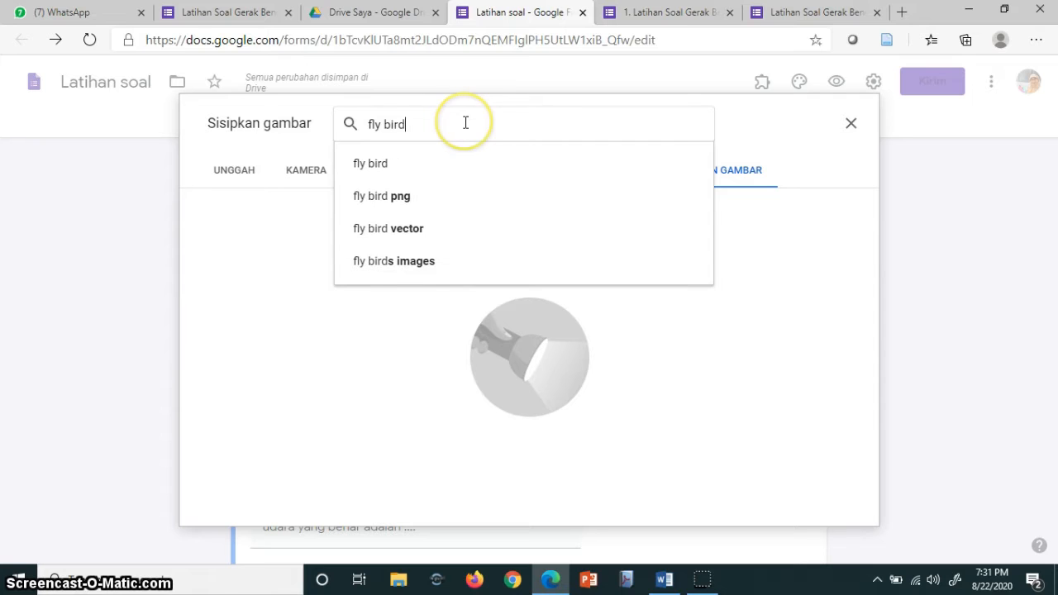
key(Return)
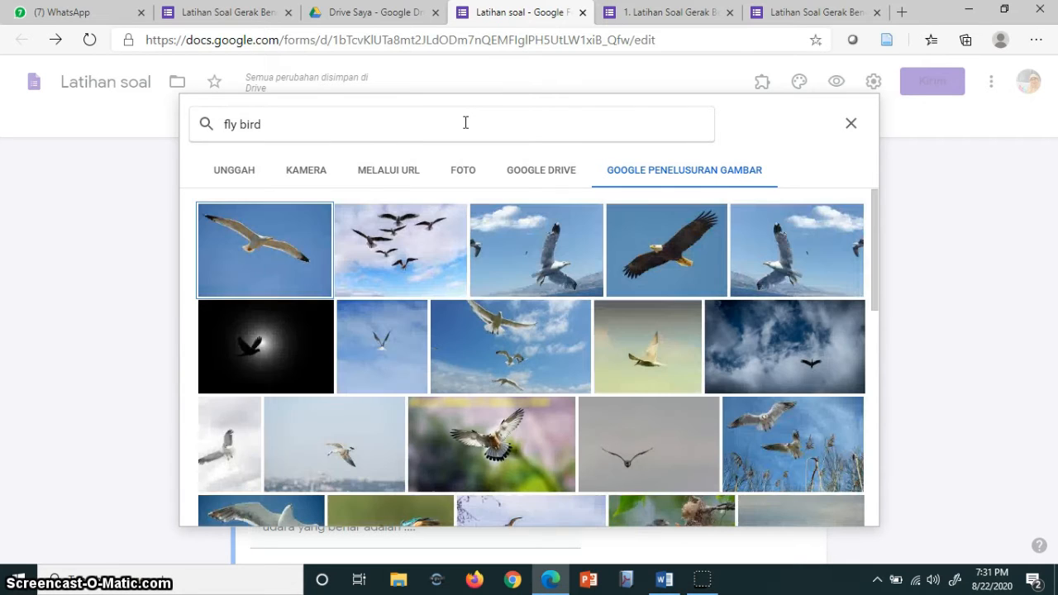
click(296, 256)
click(848, 504)
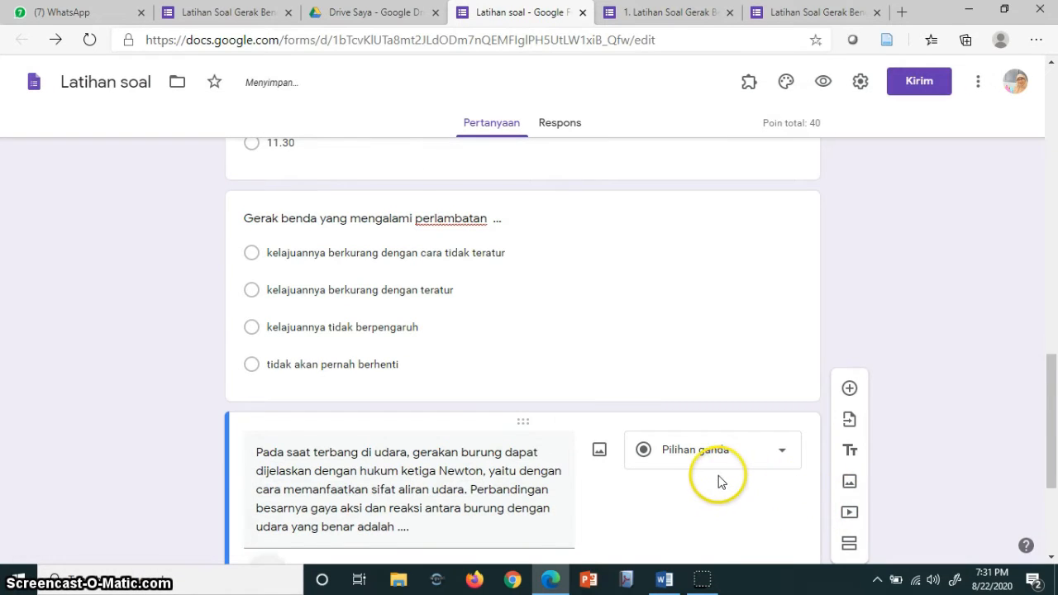
Step: Shrink the inserted bird image below the question text and enlarge it again to about four fifths of the question's width
scroll(646, 404, down, 3)
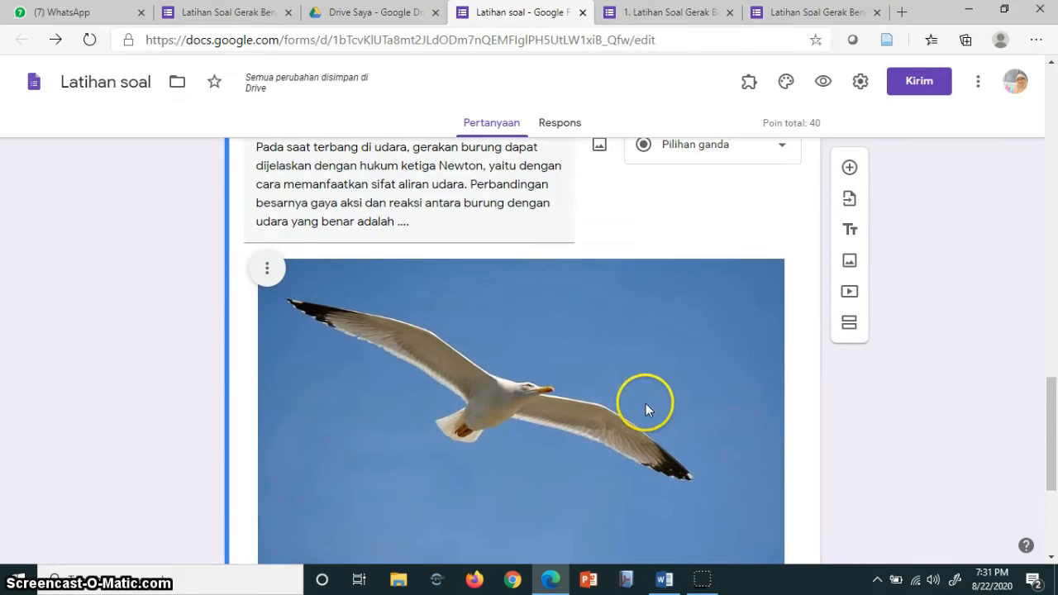
click(633, 409)
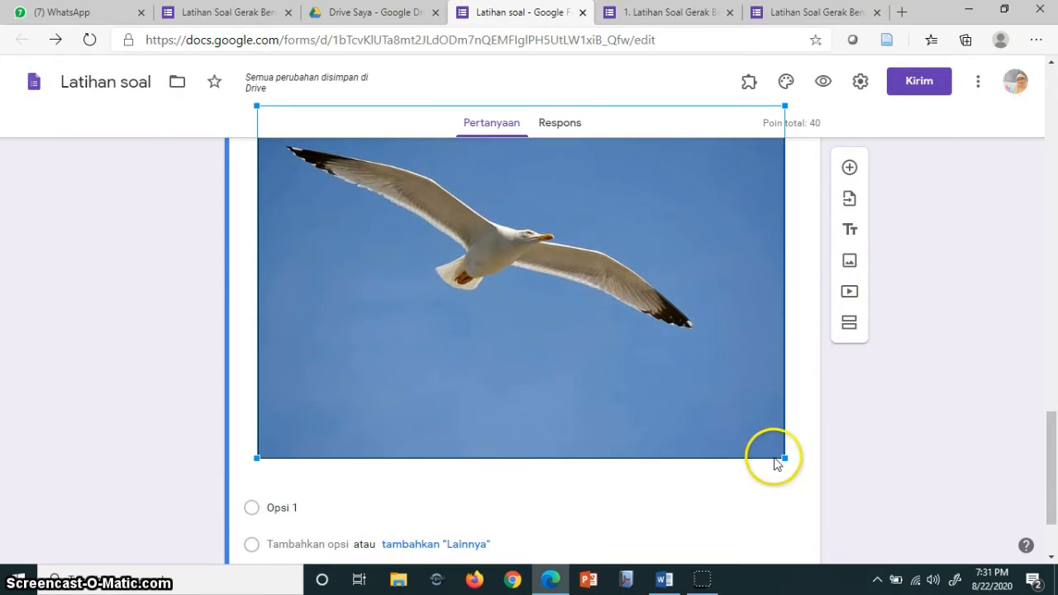
drag(746, 423, 578, 320)
scroll(600, 359, up, 3)
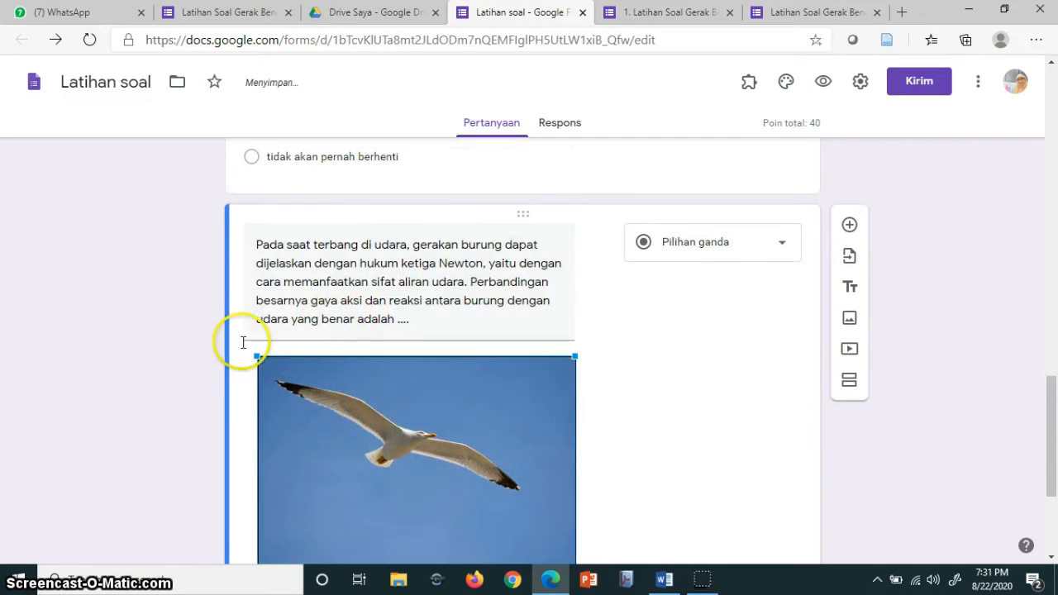
scroll(310, 383, down, 1)
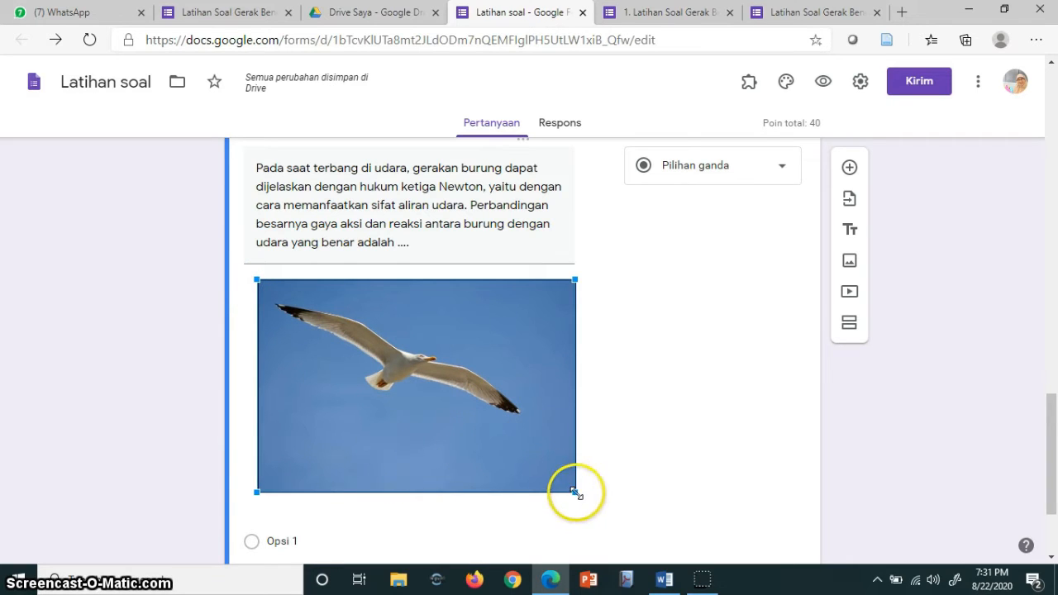
drag(574, 492, 703, 515)
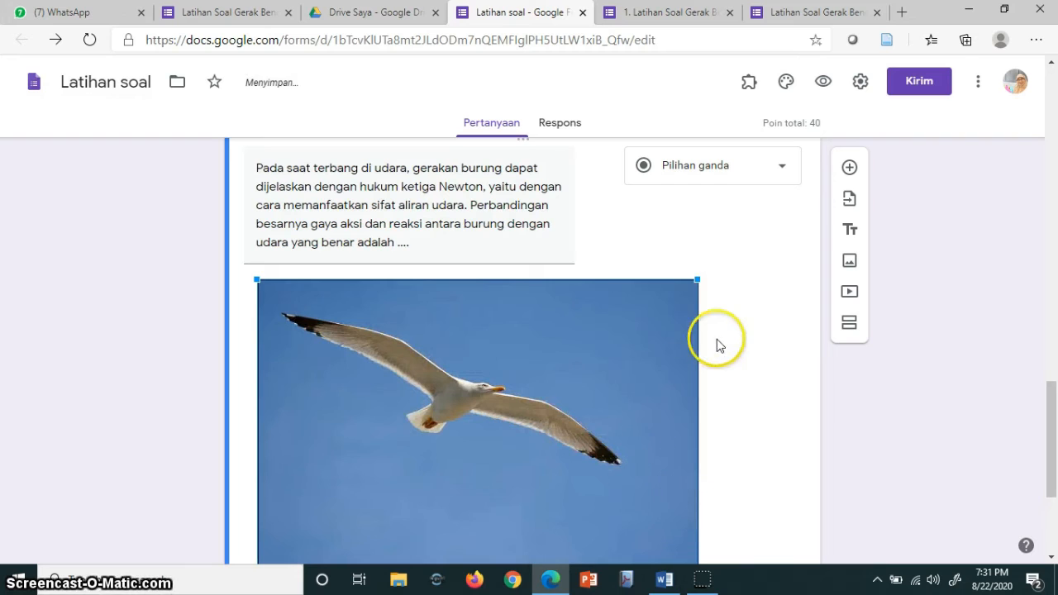
Step: Center the bird image within the question using the Rata tengah alignment
click(267, 287)
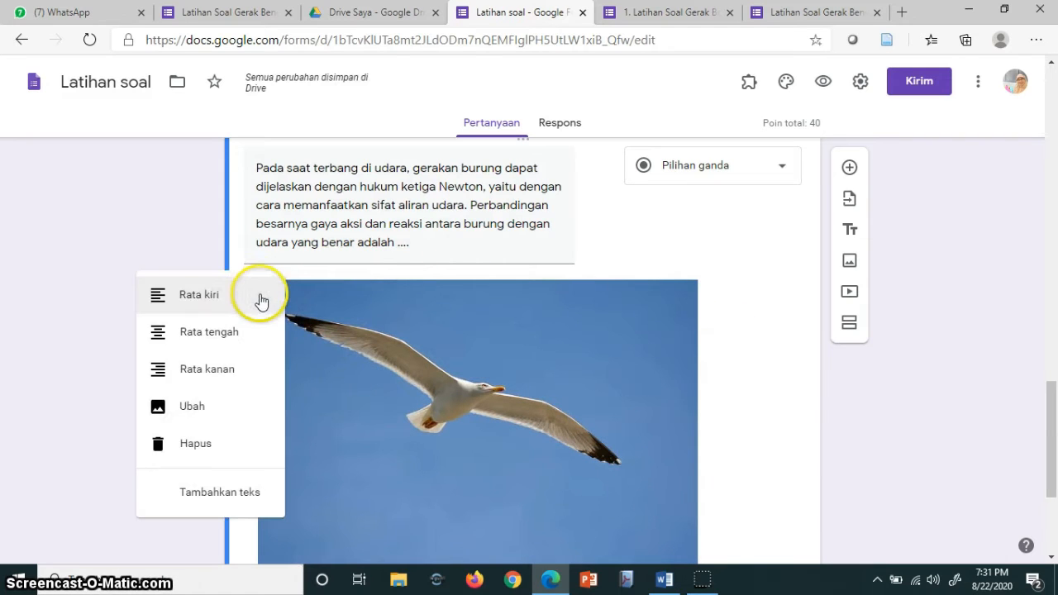
click(235, 338)
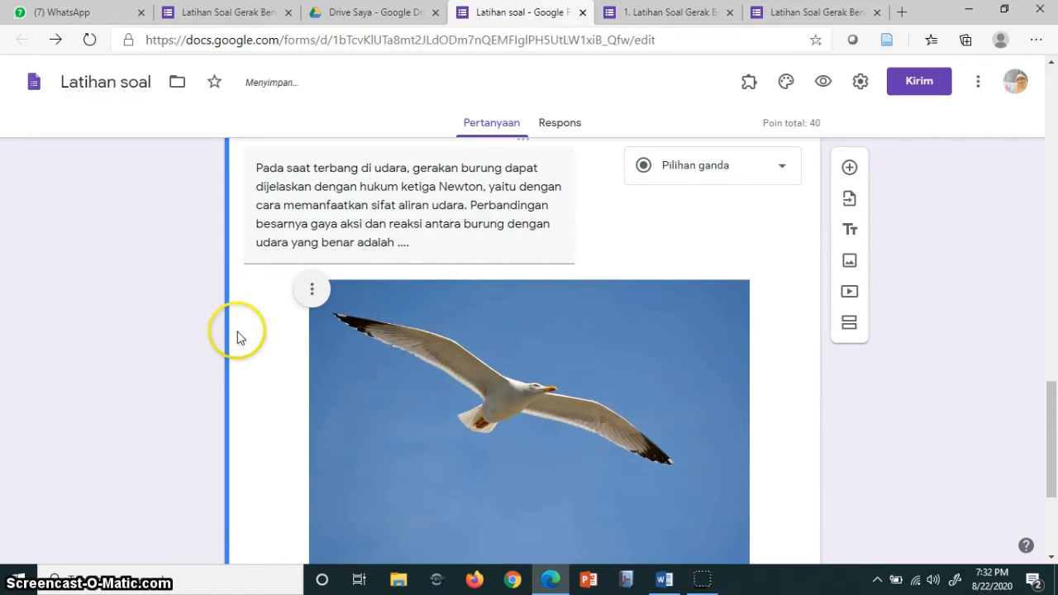
click(306, 294)
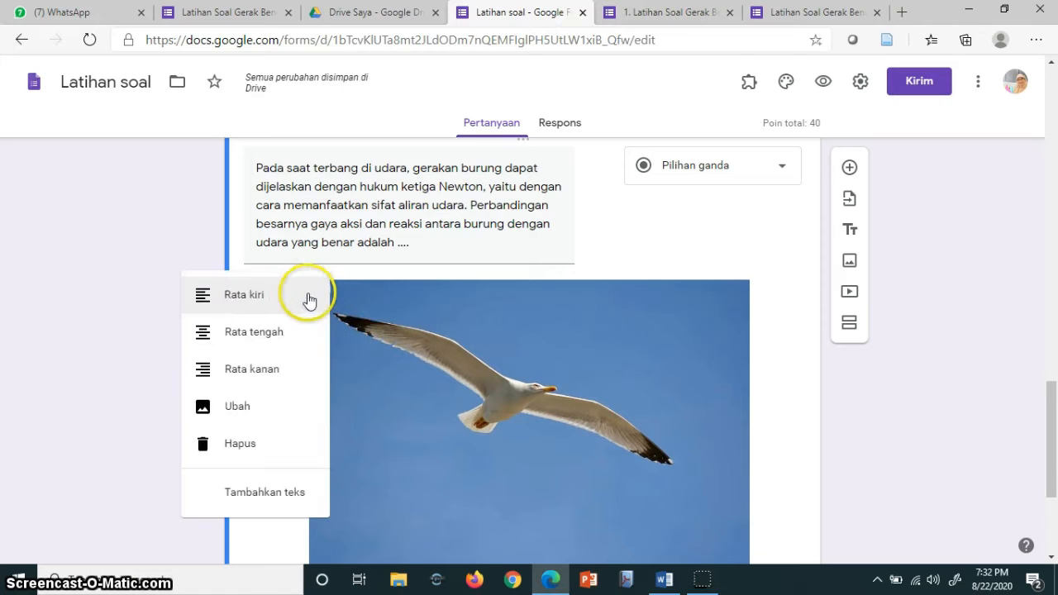
click(541, 423)
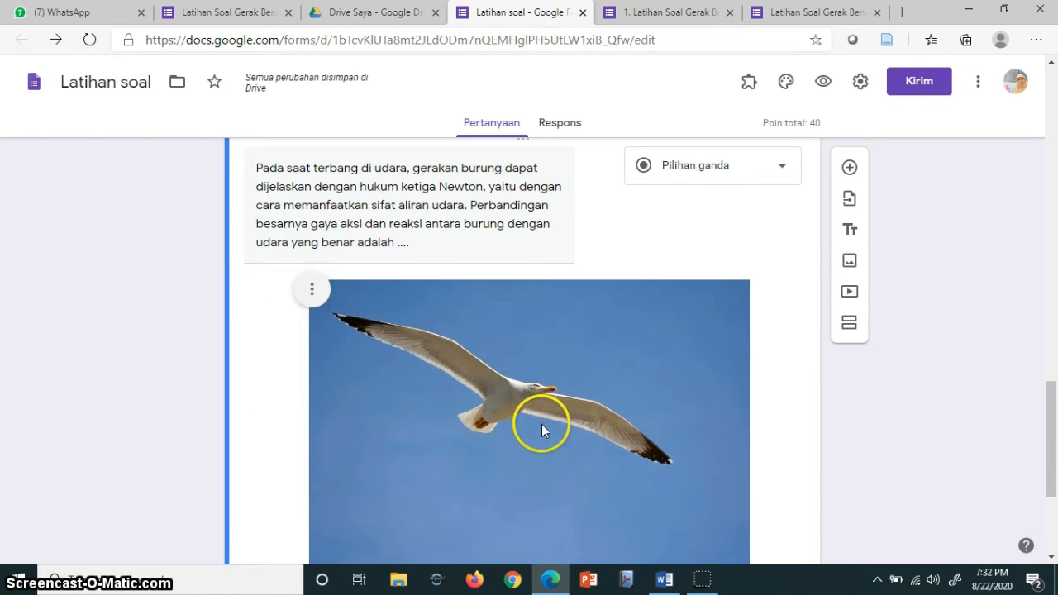
Step: Shrink the centered bird image to about half the question's width and make the question required (Wajib diisi)
scroll(542, 424, down, 3)
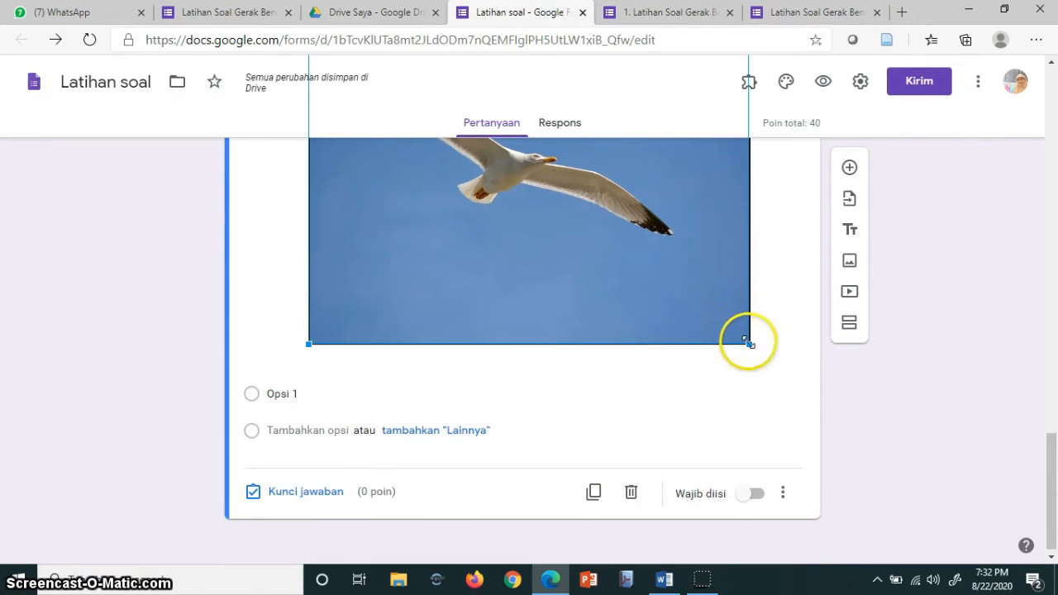
drag(748, 346, 671, 282)
drag(599, 217, 593, 213)
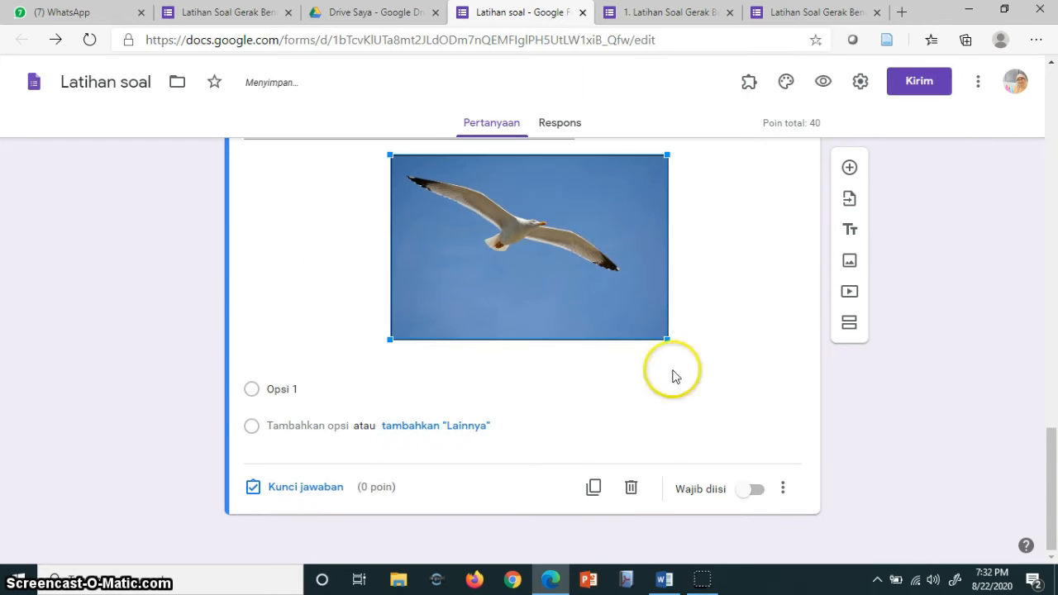
click(752, 489)
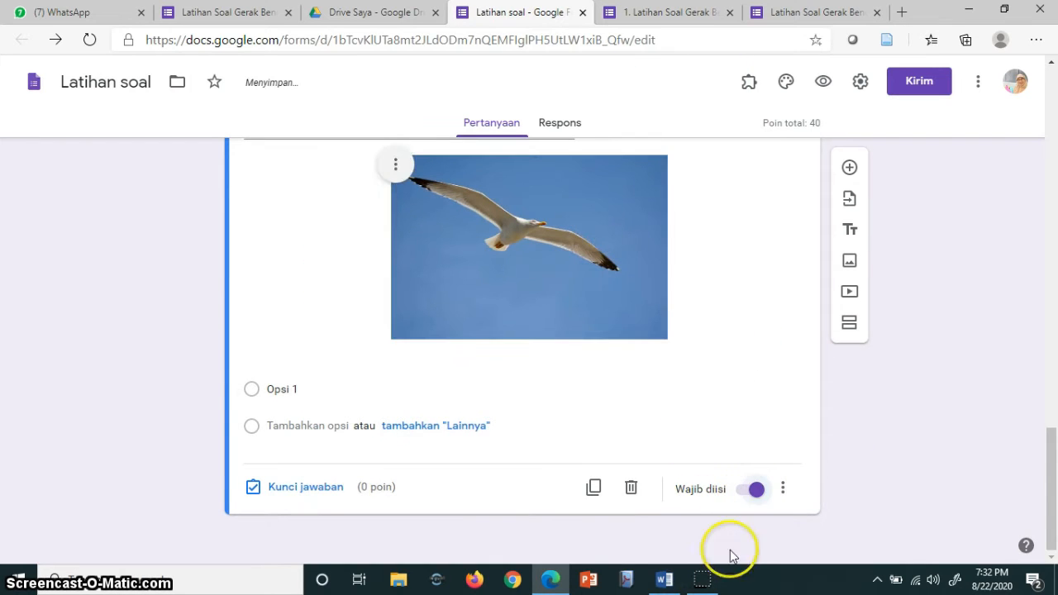
Step: Copy answer options A to D of "Soal nomor 7" from Word and paste them over Opsi 1 of the bird question
click(666, 579)
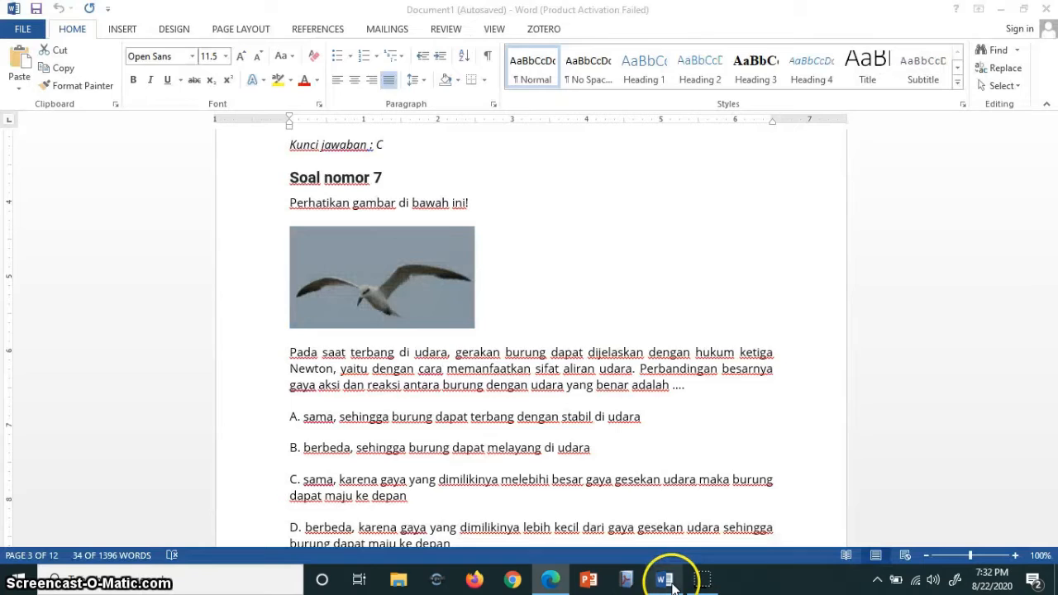
click(613, 460)
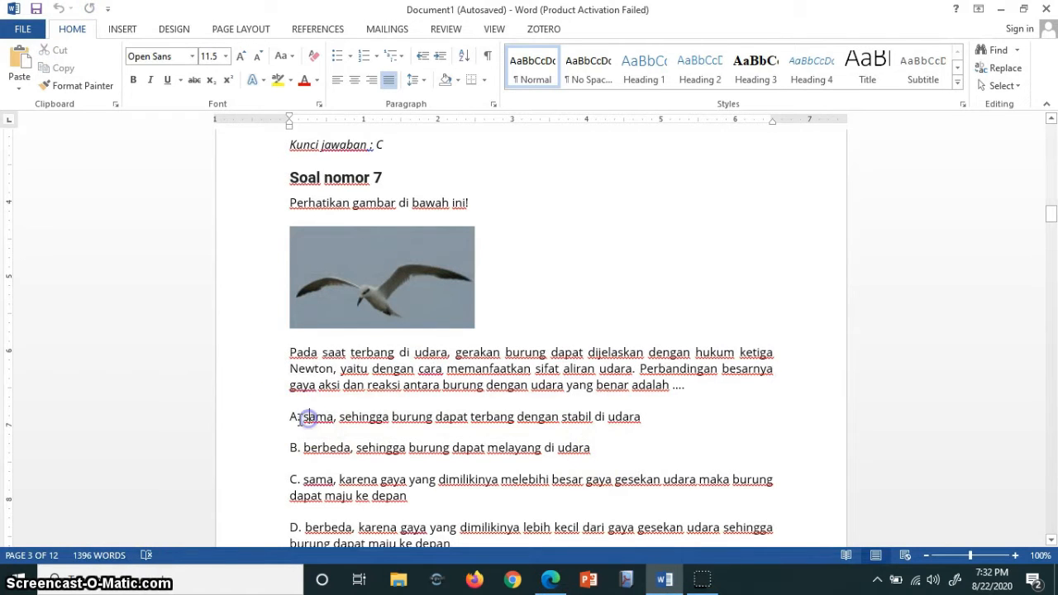
drag(355, 430, 498, 465)
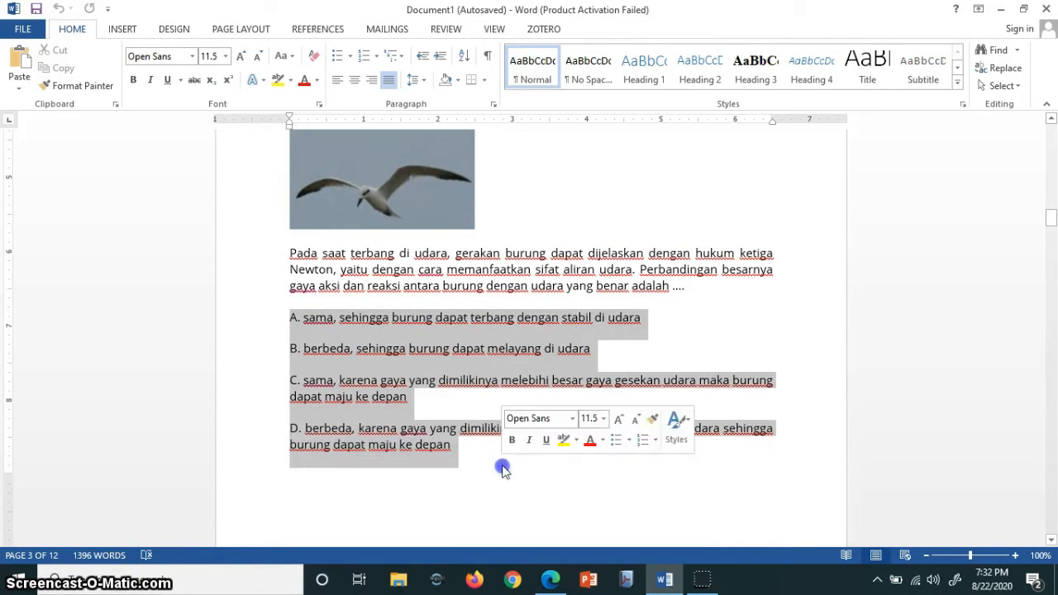
right_click(360, 376)
click(396, 165)
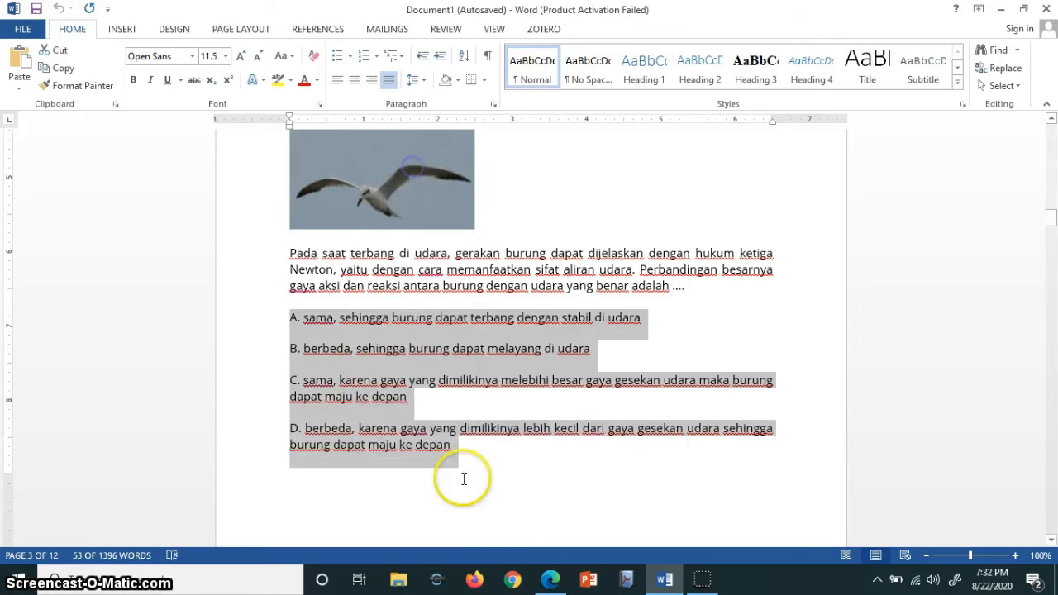
click(559, 585)
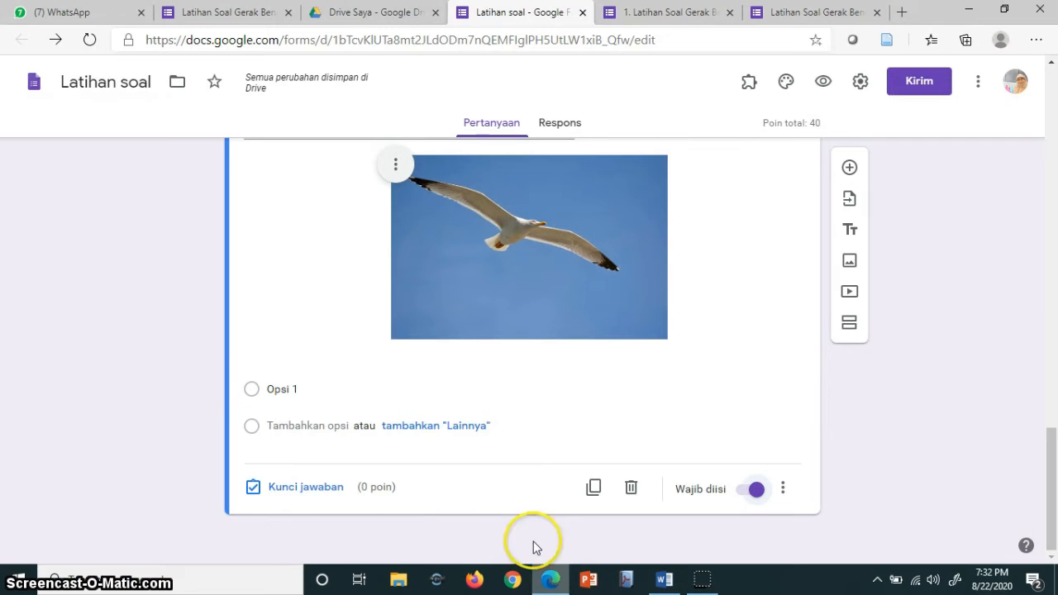
click(271, 390)
right_click(278, 392)
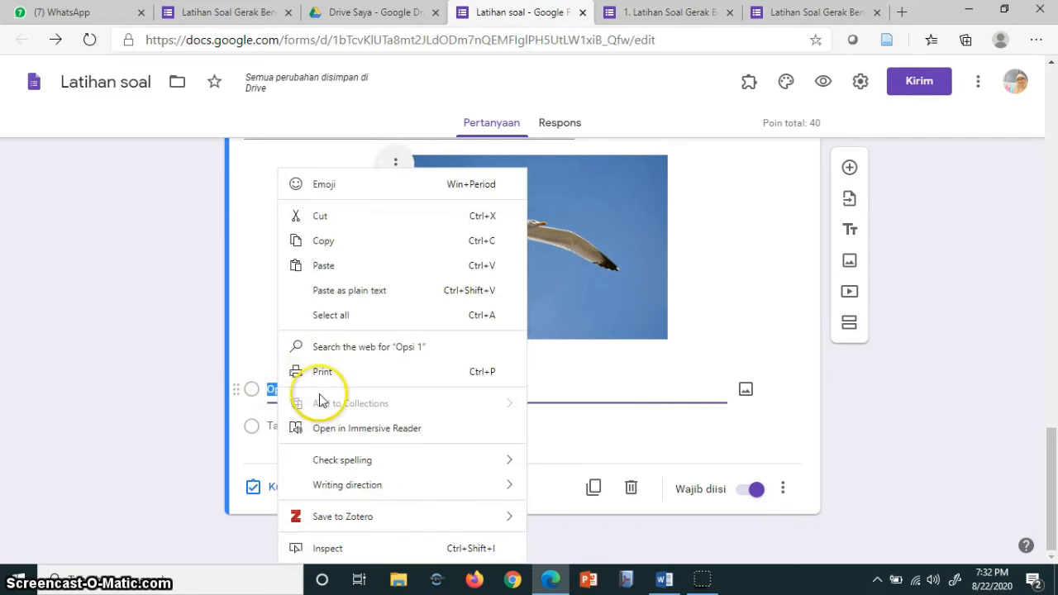
click(333, 268)
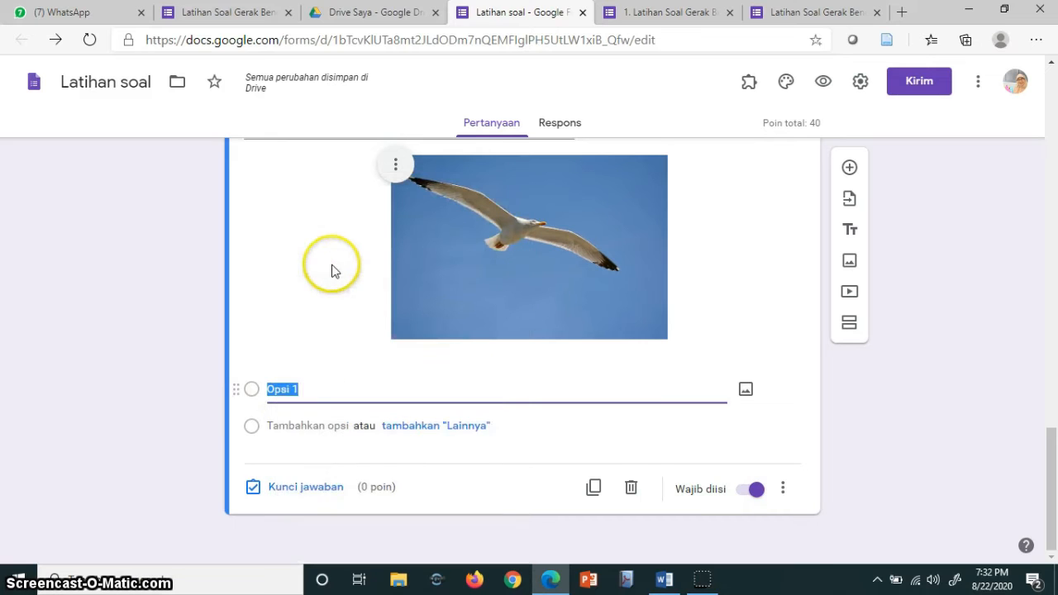
Step: Remove the "A." and "B." letter prefixes from the first two answer options of the bird question
click(281, 387)
click(281, 389)
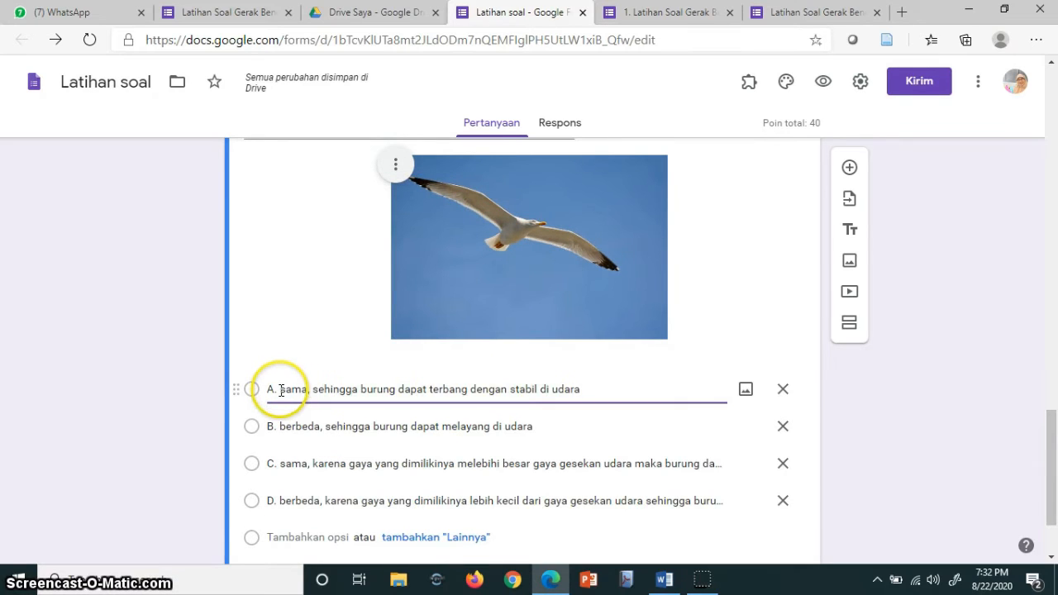
click(278, 425)
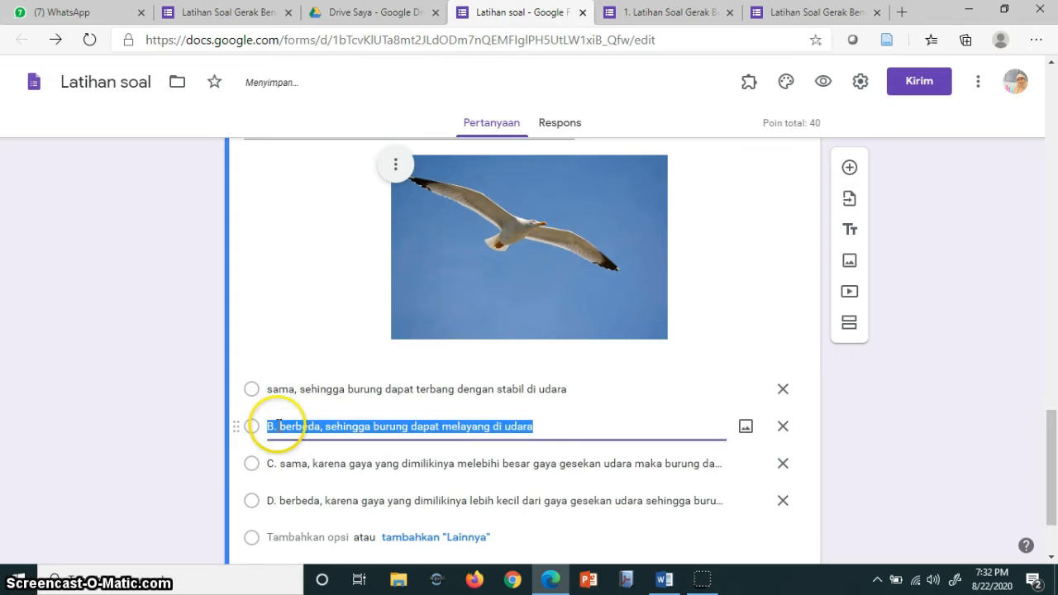
click(280, 426)
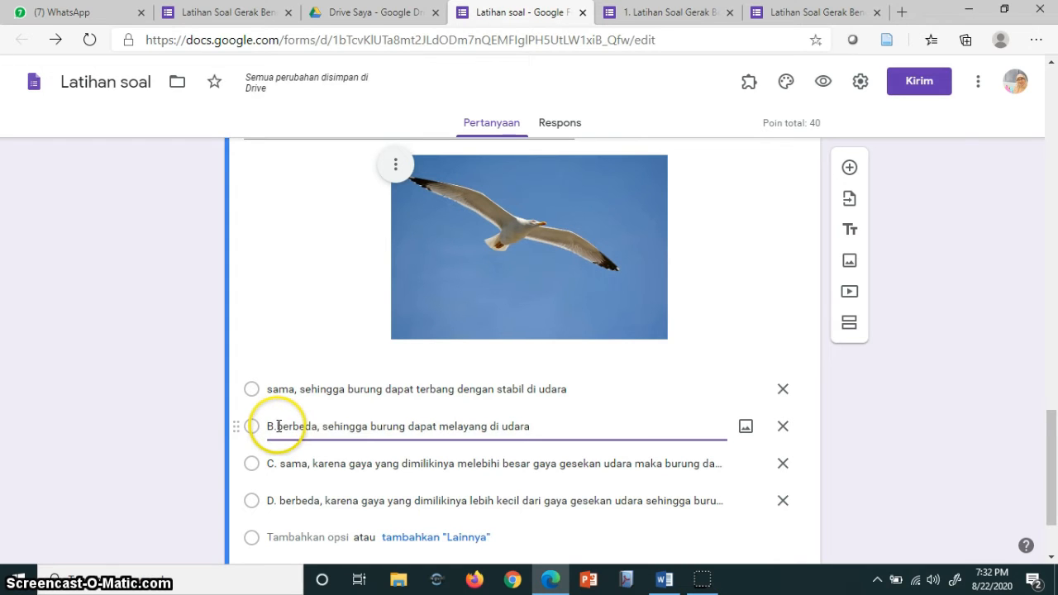
key(BackSpace)
key(BackSpace)
key(BackSpace)
Step: Remove the "C." and "D." letter prefixes from the third and fourth answer options of the bird question
click(277, 461)
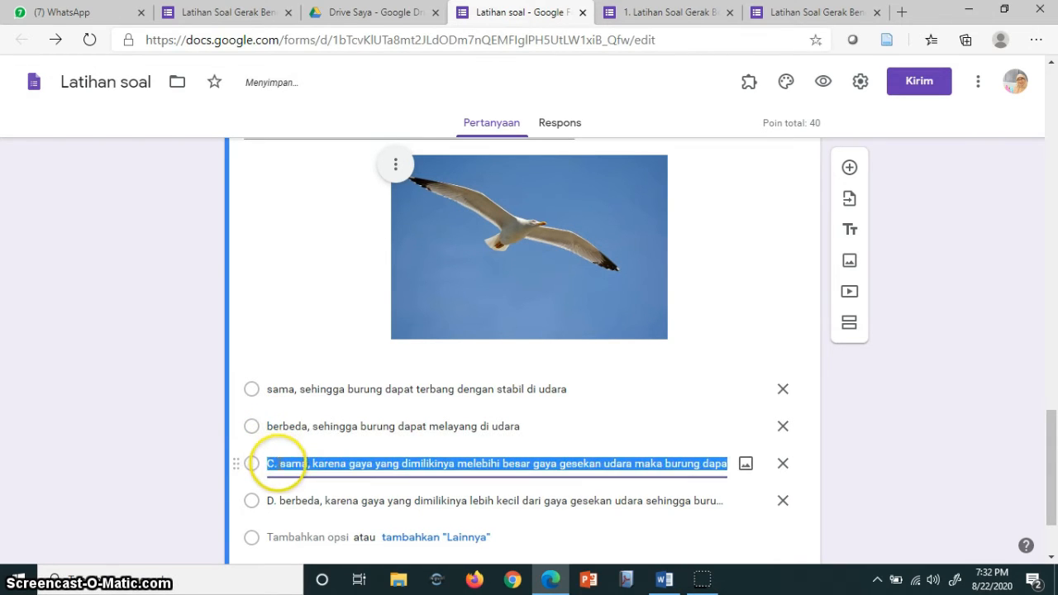
click(279, 463)
key(BackSpace)
key(BackSpace)
key(BackSpace)
click(275, 500)
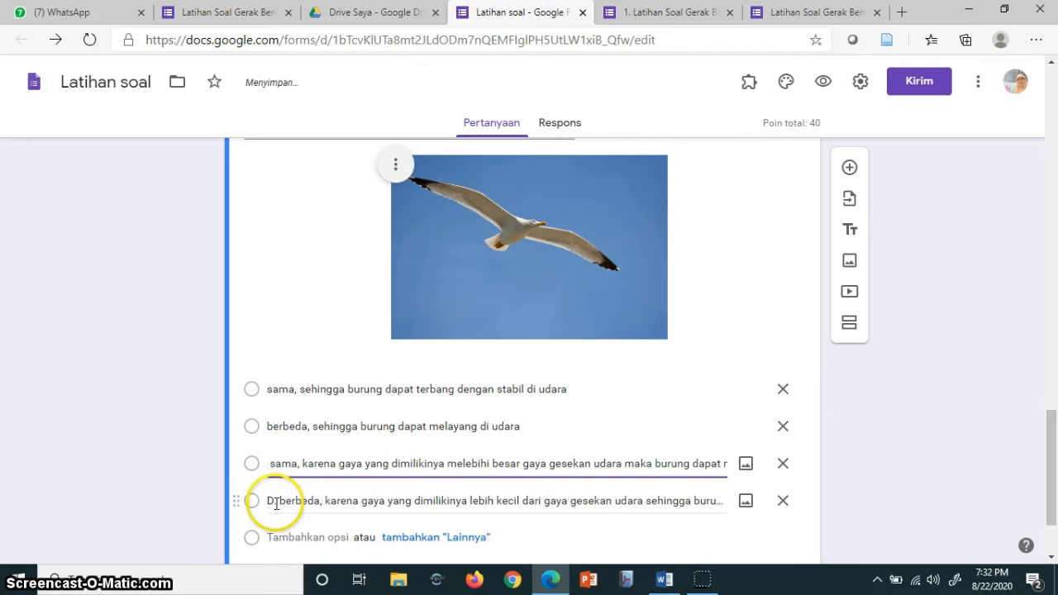
click(279, 500)
key(BackSpace)
key(BackSpace)
key(BackSpace)
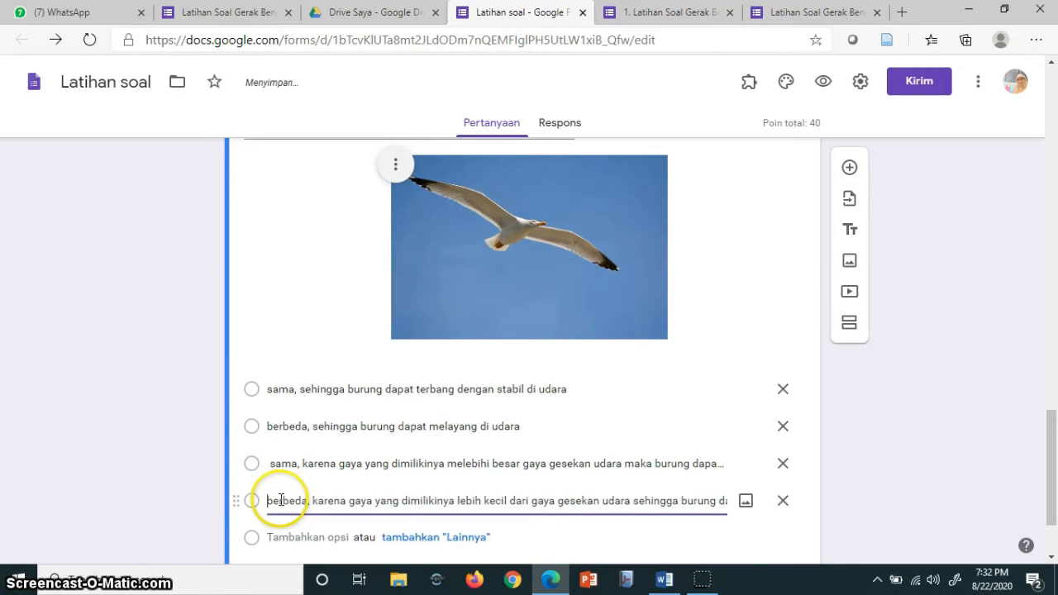
Step: Set the bird question's answer key to 20 points with the third option, "sama, karena gaya yang dimilikinya melebihi...", as correct
scroll(281, 500, down, 1)
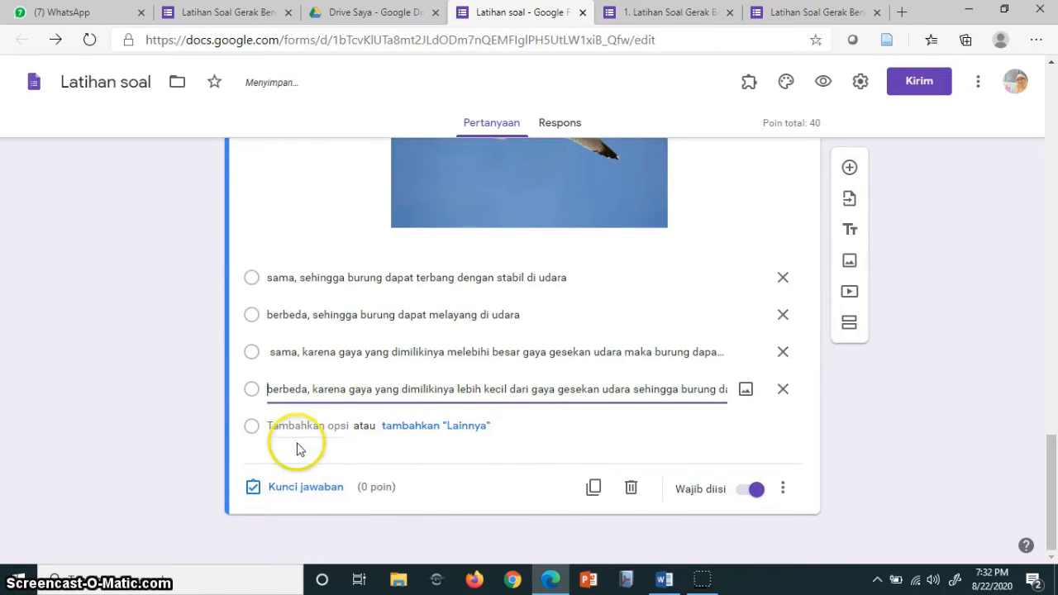
click(305, 494)
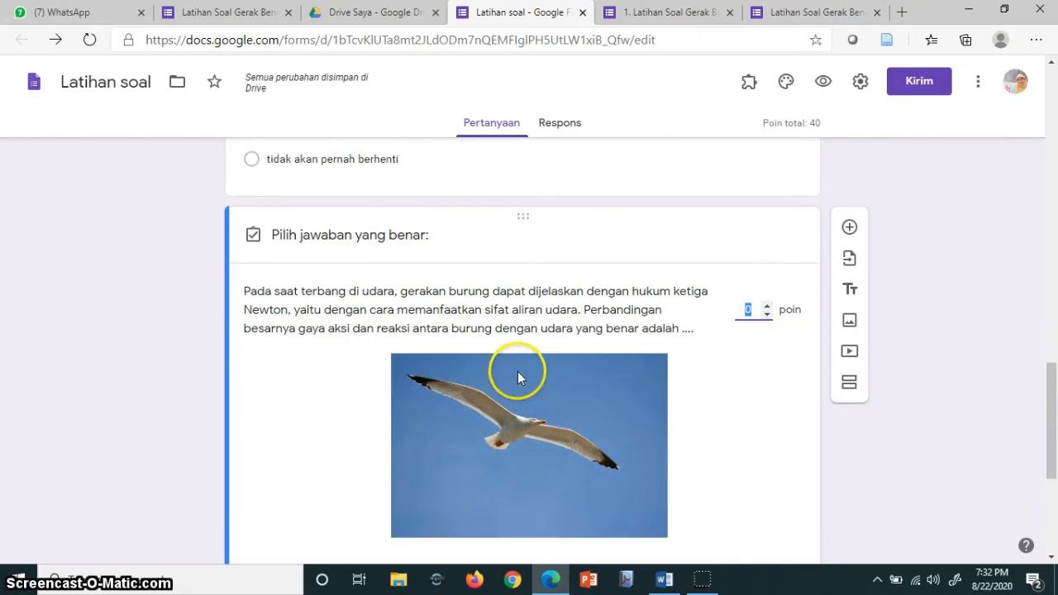
scroll(517, 371, down, 3)
scroll(677, 253, up, 5)
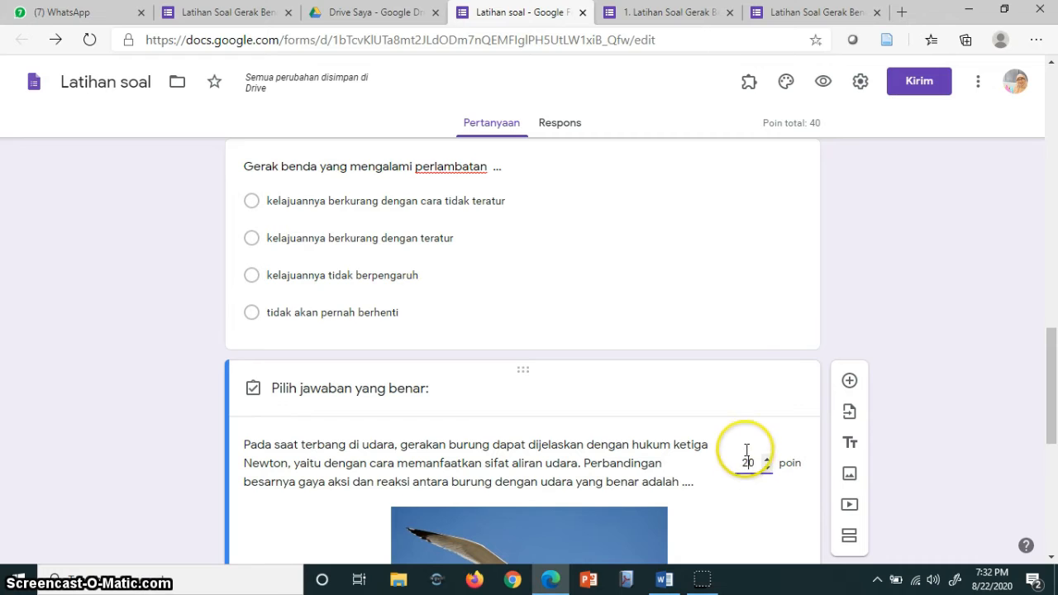
scroll(728, 385, down, 6)
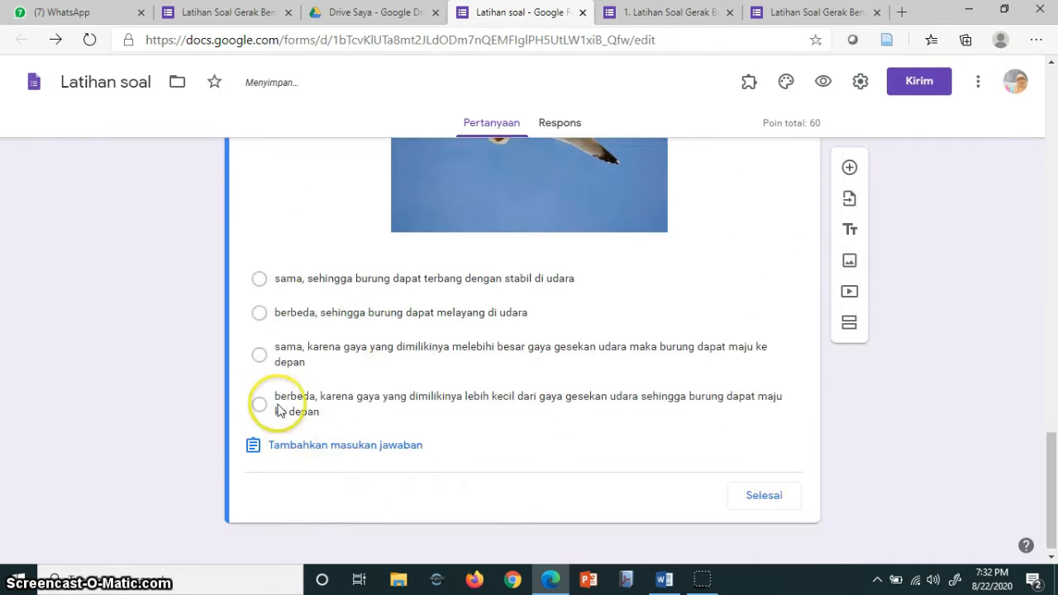
click(260, 355)
click(764, 496)
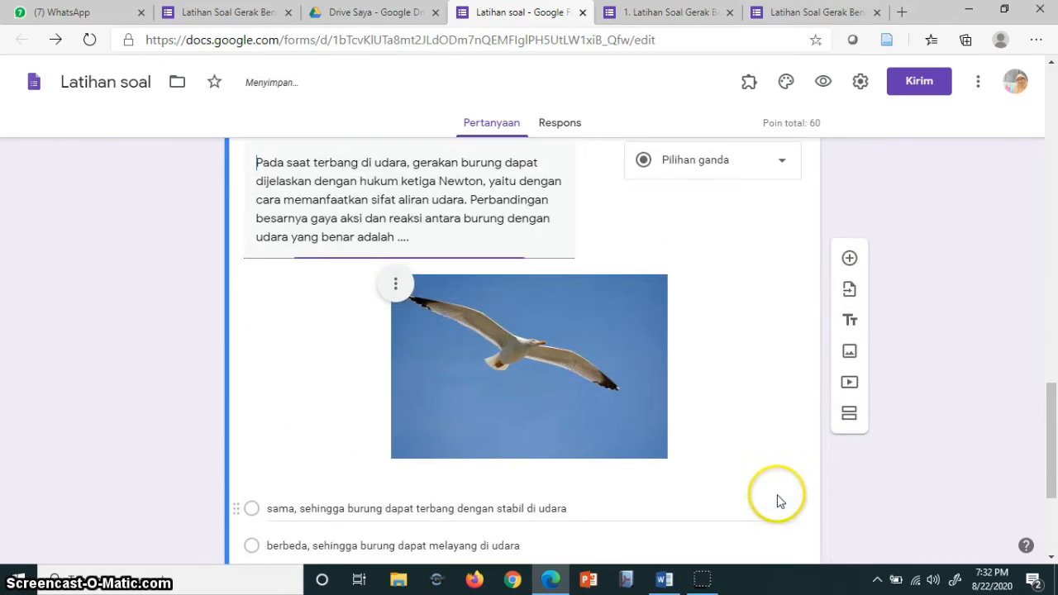
scroll(780, 492, down, 3)
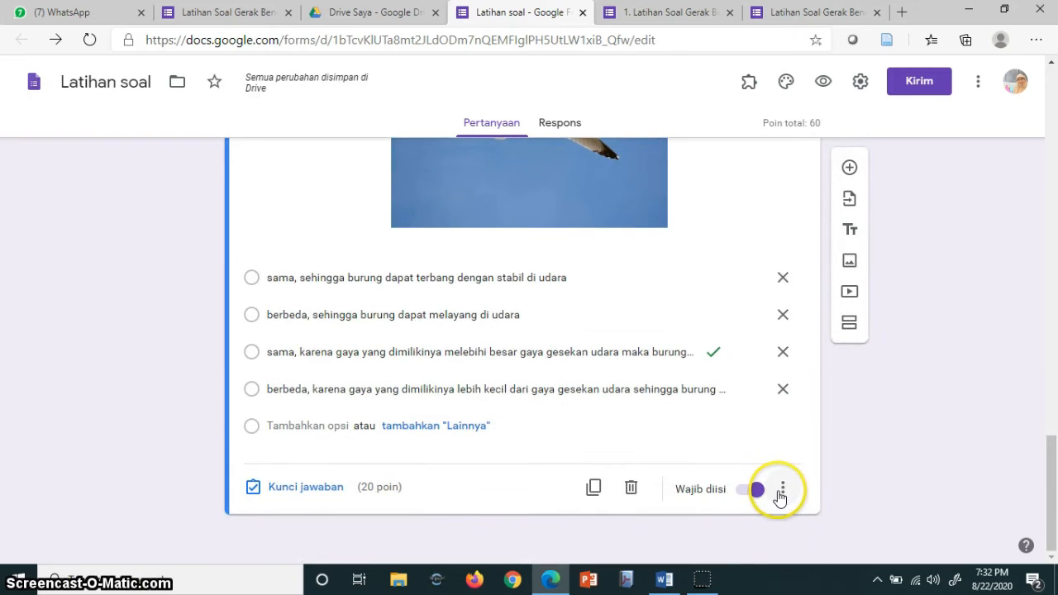
Step: Copy the question text of "Soal nomor 8" from Word and paste it into a new multiple-choice question in the form
click(676, 585)
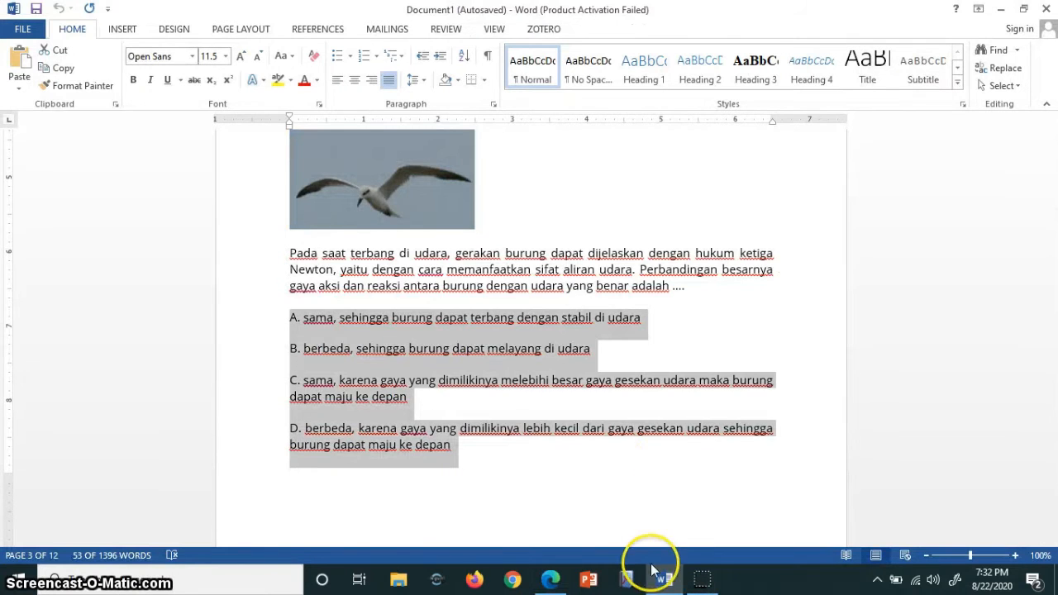
scroll(616, 450, down, 5)
scroll(616, 450, down, 3)
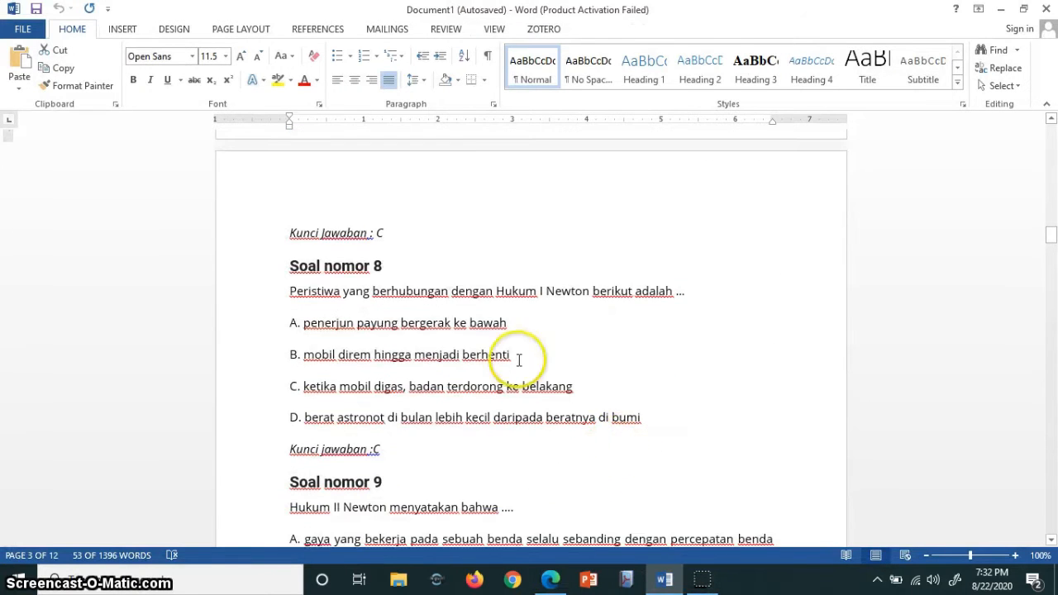
drag(294, 293, 691, 297)
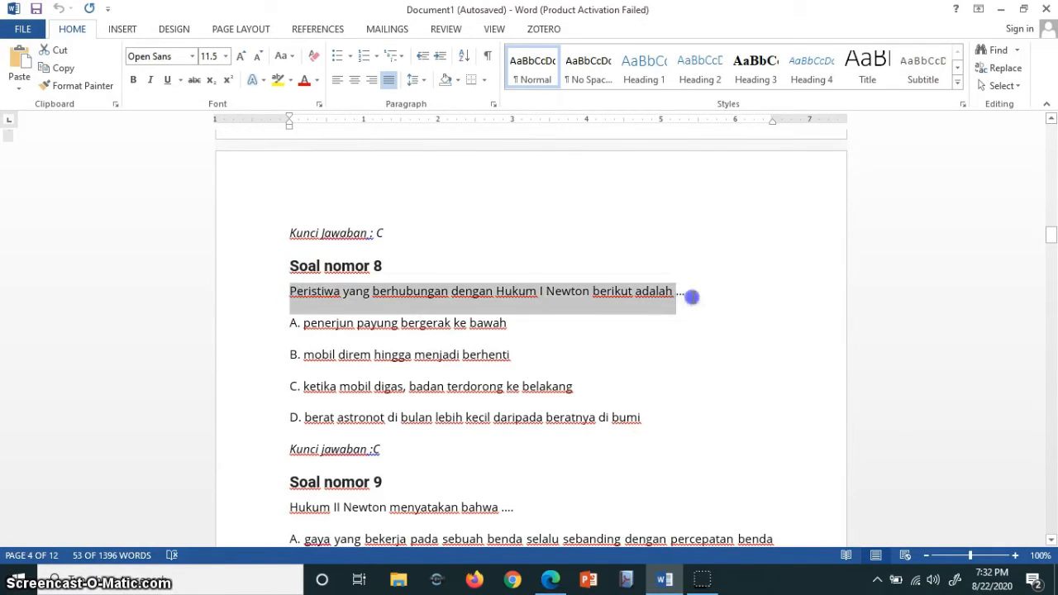
right_click(577, 294)
click(608, 321)
click(552, 581)
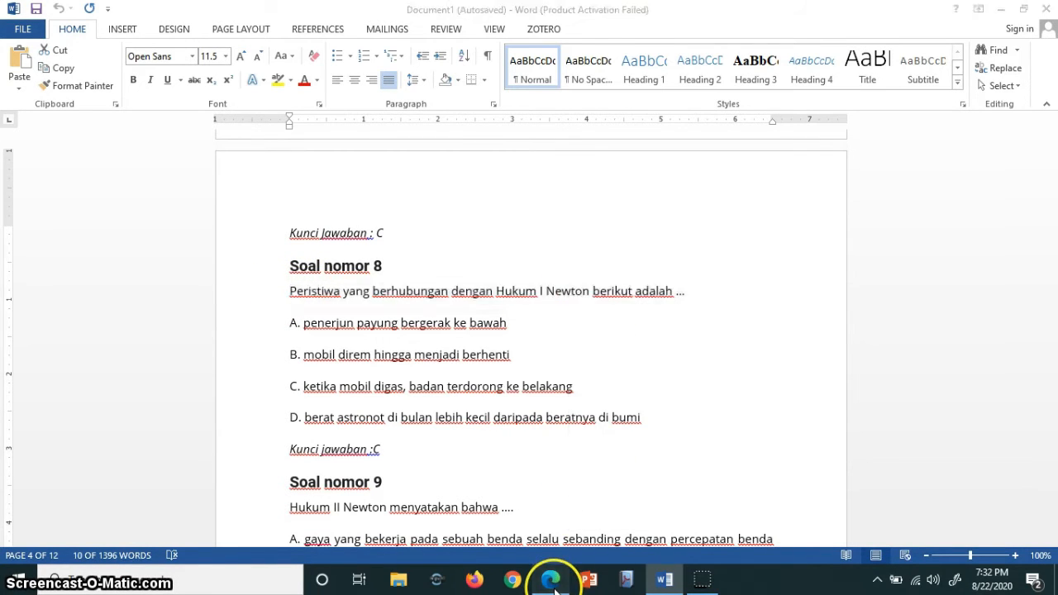
click(849, 167)
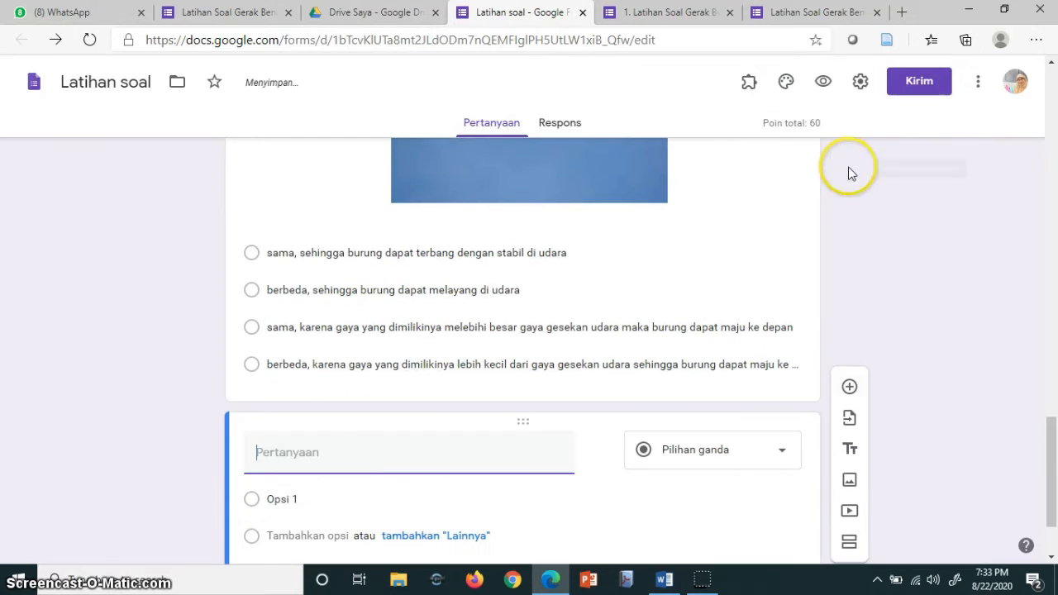
right_click(291, 453)
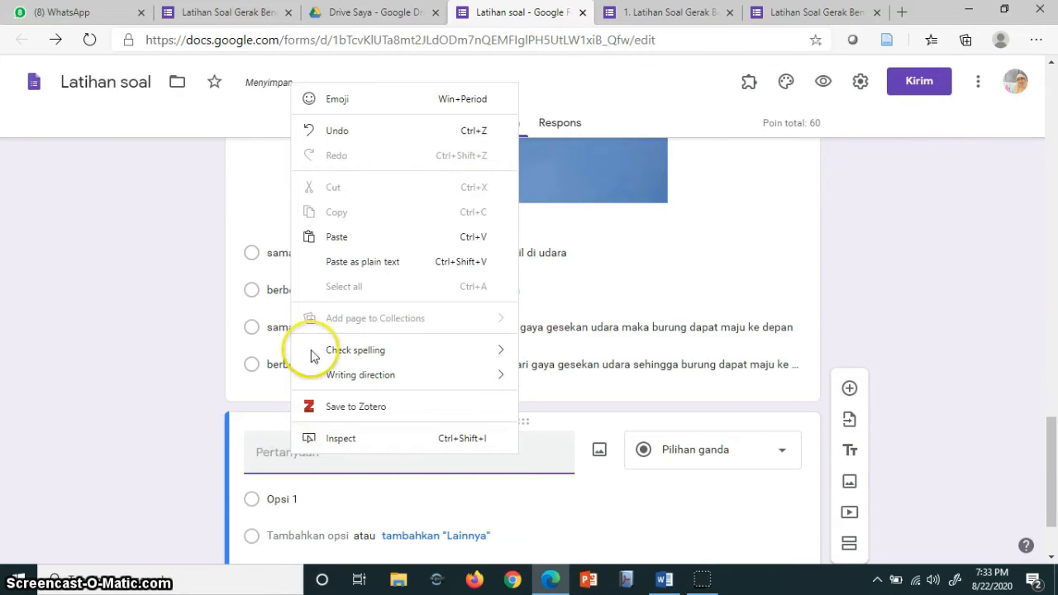
click(337, 237)
Step: Copy answer options A to D of "Soal nomor 8" from Word and paste them over Opsi 1 of the Hukum I Newton question
click(664, 579)
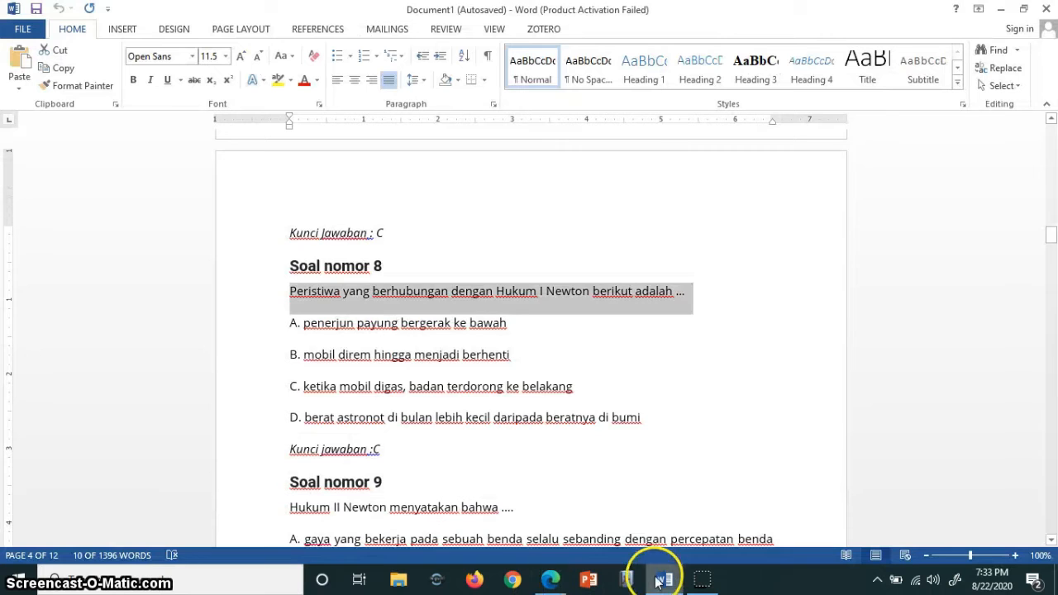
drag(291, 248, 645, 342)
right_click(438, 321)
click(488, 343)
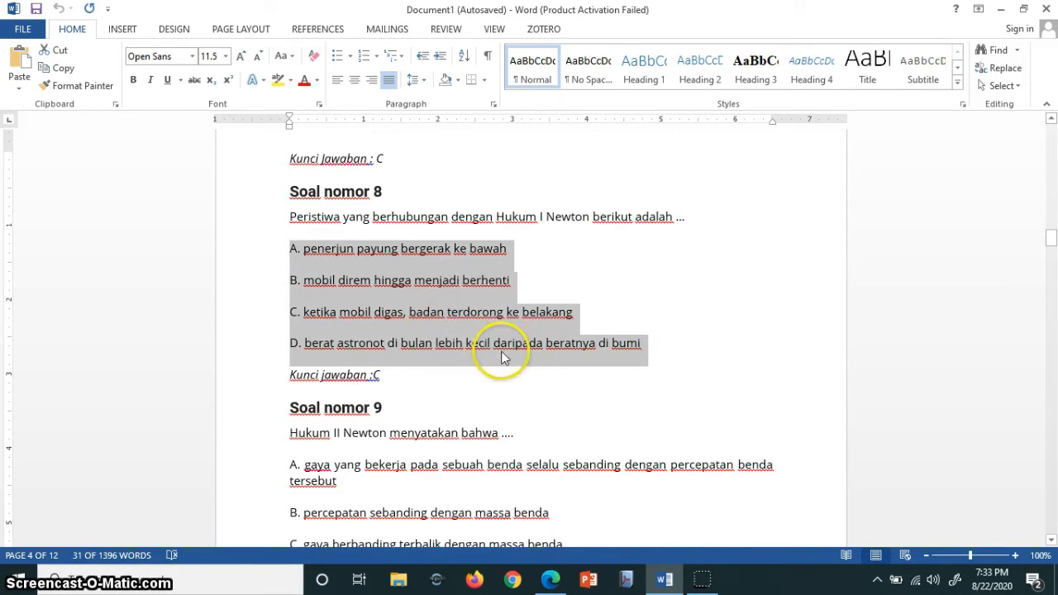
click(550, 579)
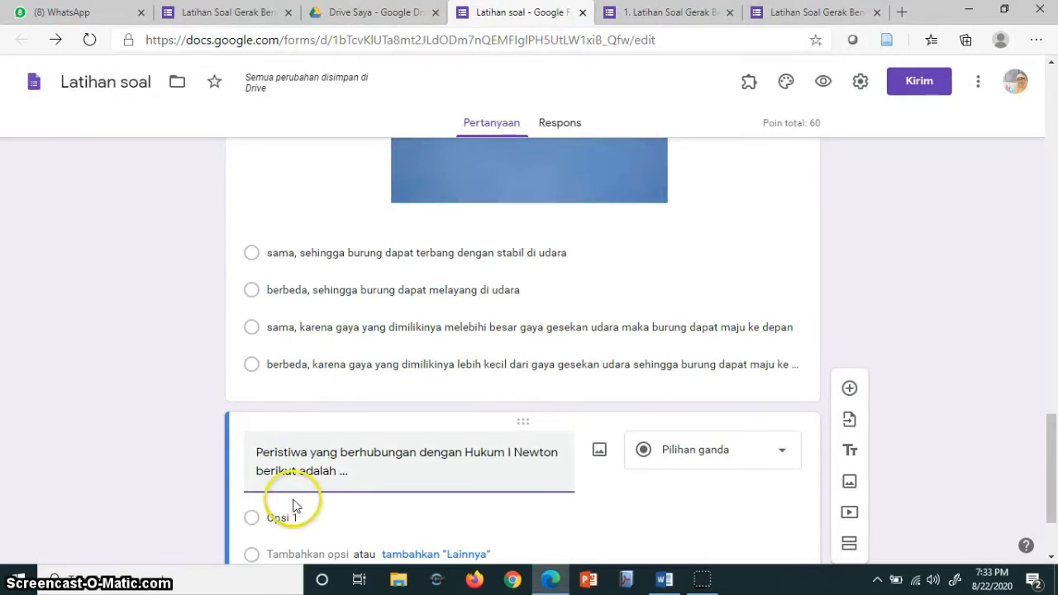
click(281, 517)
right_click(284, 520)
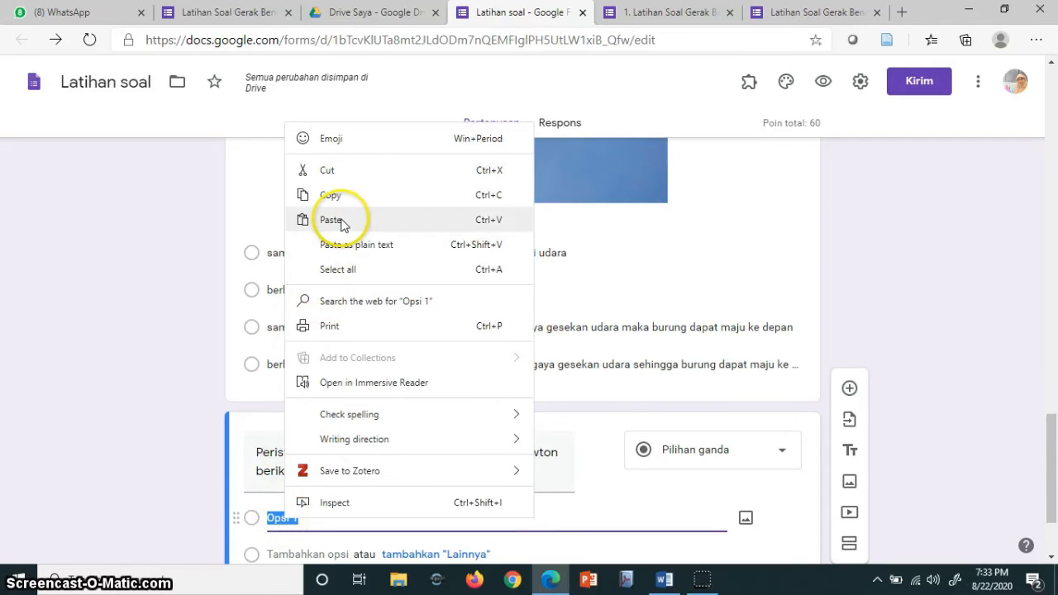
click(300, 220)
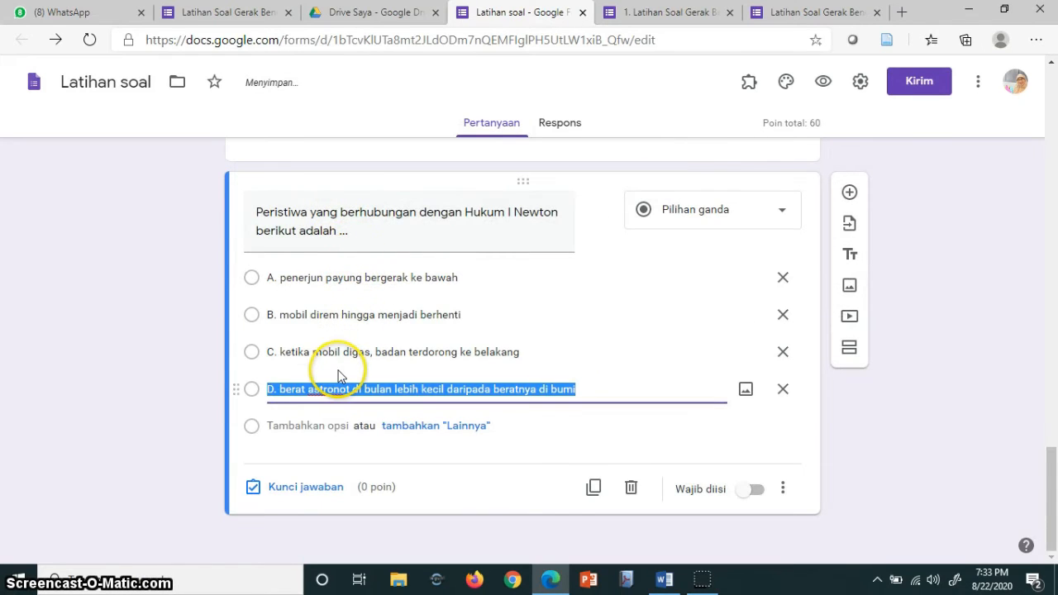
Step: Remove the "A." and "B." letter prefixes from the first two options of the Hukum I Newton question
click(279, 276)
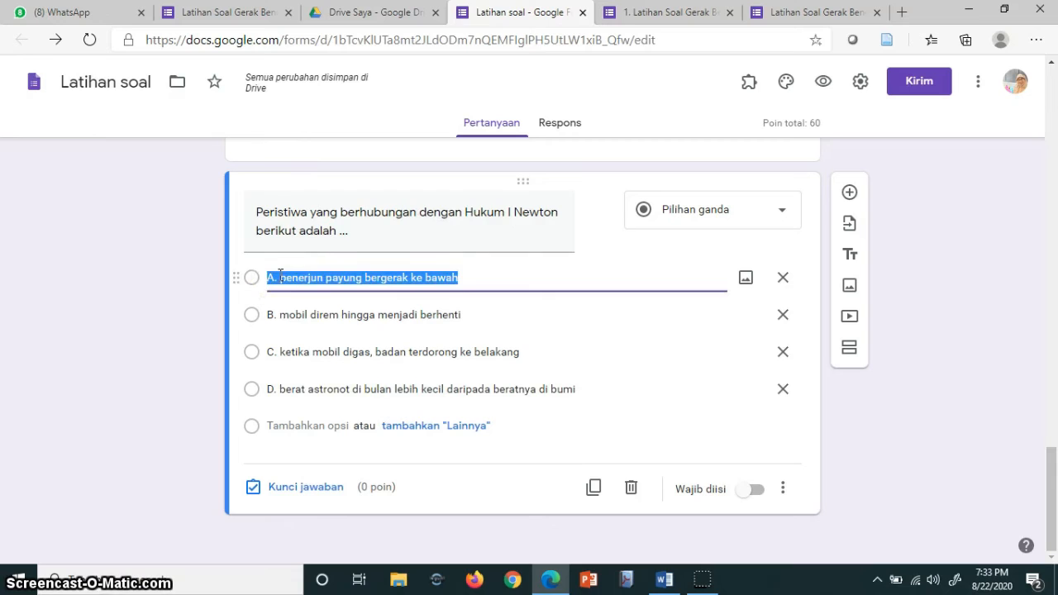
click(279, 275)
key(BackSpace)
key(BackSpace)
key(BackSpace)
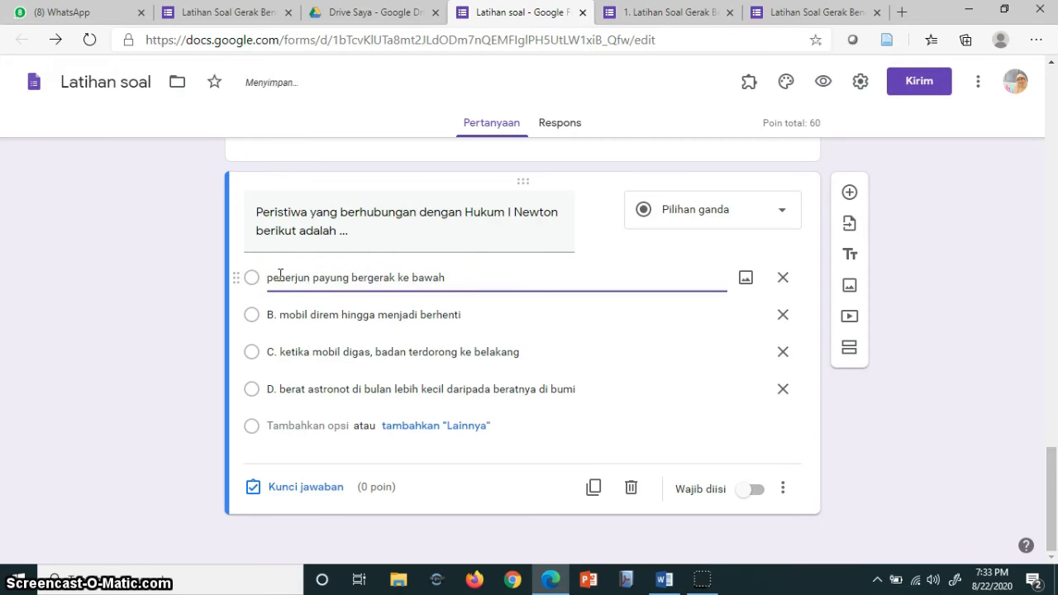
click(280, 314)
click(280, 314)
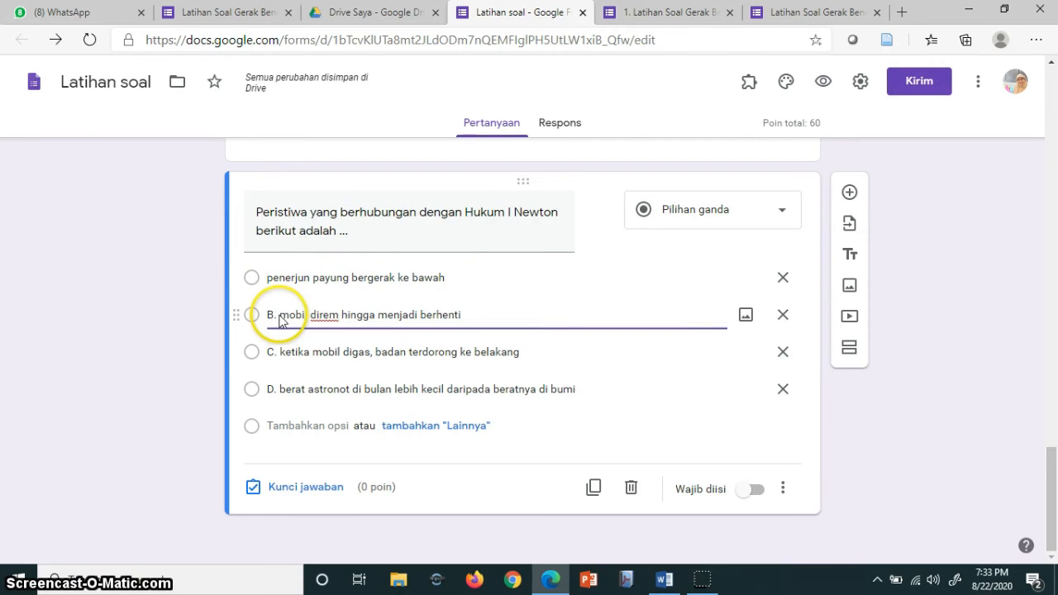
key(BackSpace)
key(BackSpace)
key(BackSpace)
Step: Remove the "C." and "D." letter prefixes from the last two options of the Hukum I Newton question
click(281, 351)
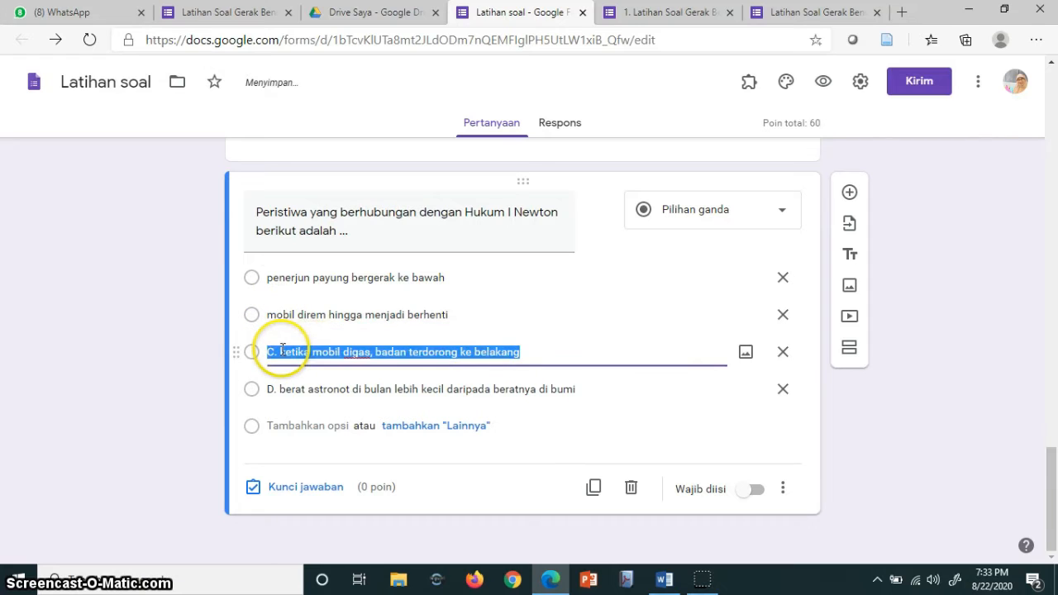
click(281, 351)
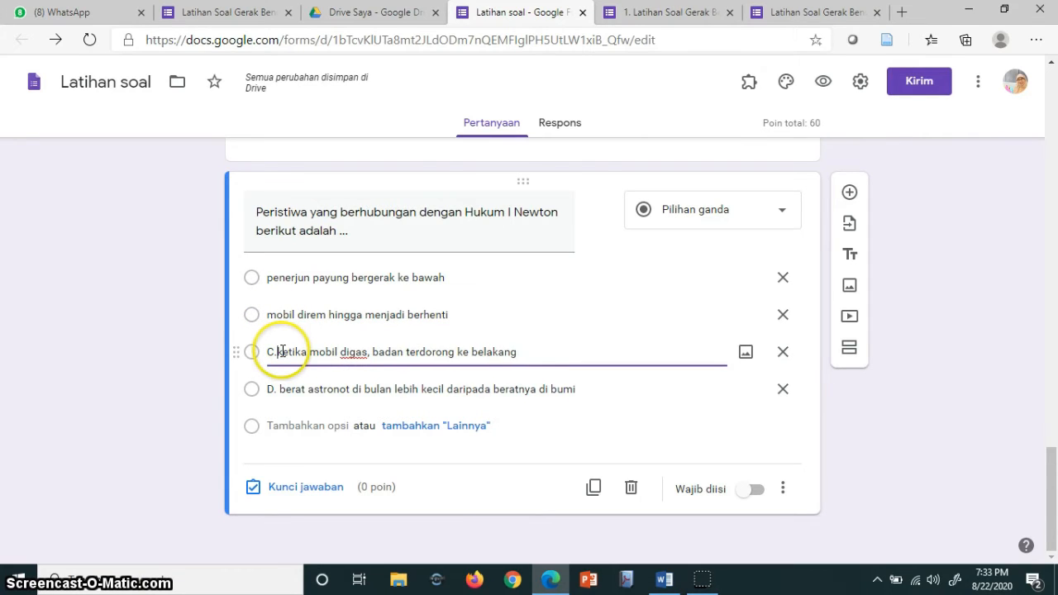
key(BackSpace)
key(BackSpace)
key(BackSpace)
click(280, 389)
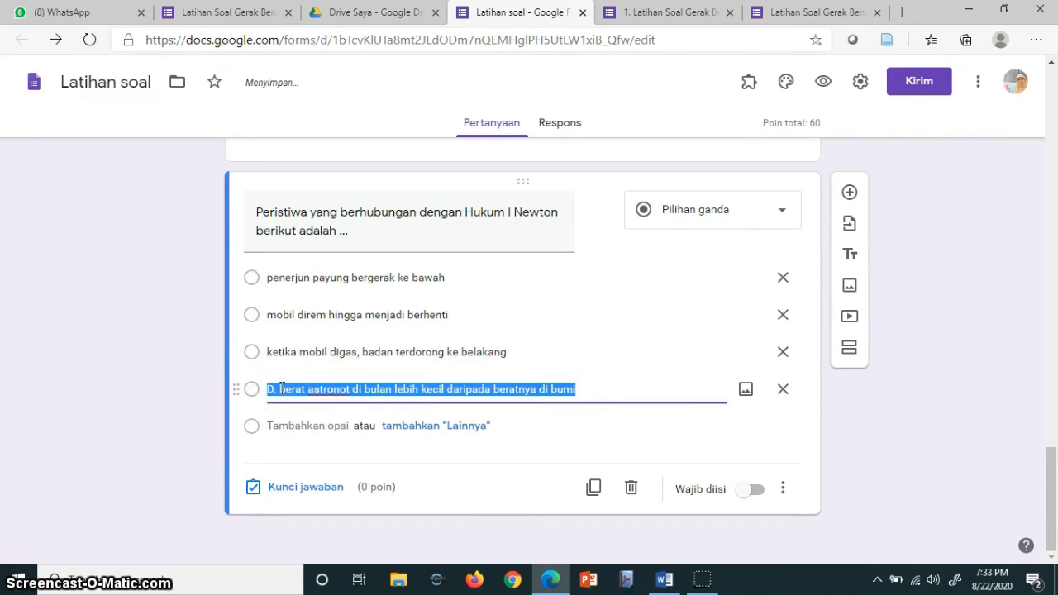
click(281, 388)
key(BackSpace)
key(BackSpace)
key(BackSpace)
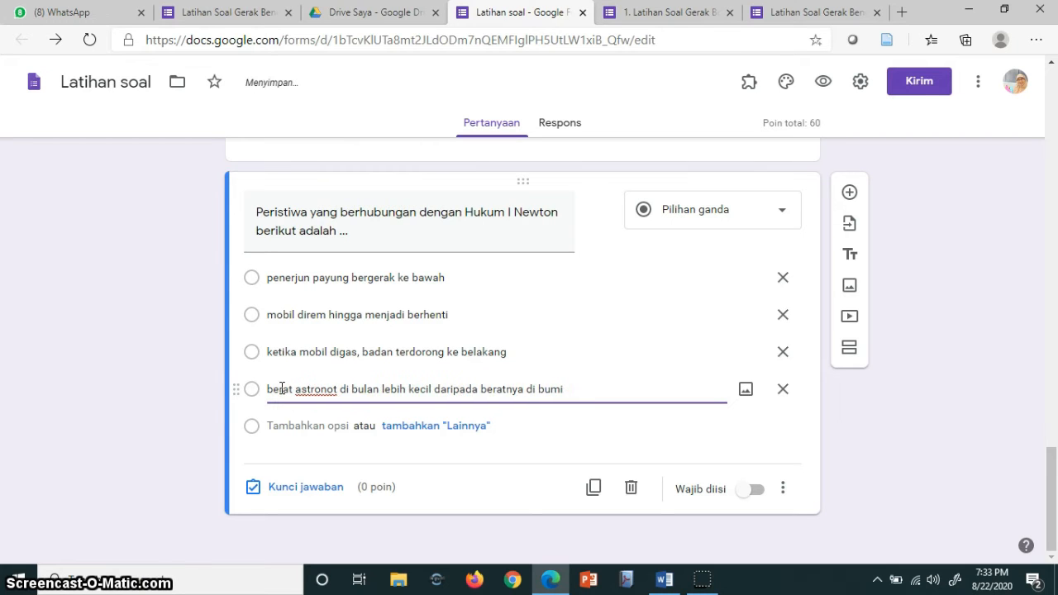
Step: Set the Hukum I Newton question's answer key to 20 points with "ketika mobil digas, badan terdorong ke belakang" as correct
click(312, 493)
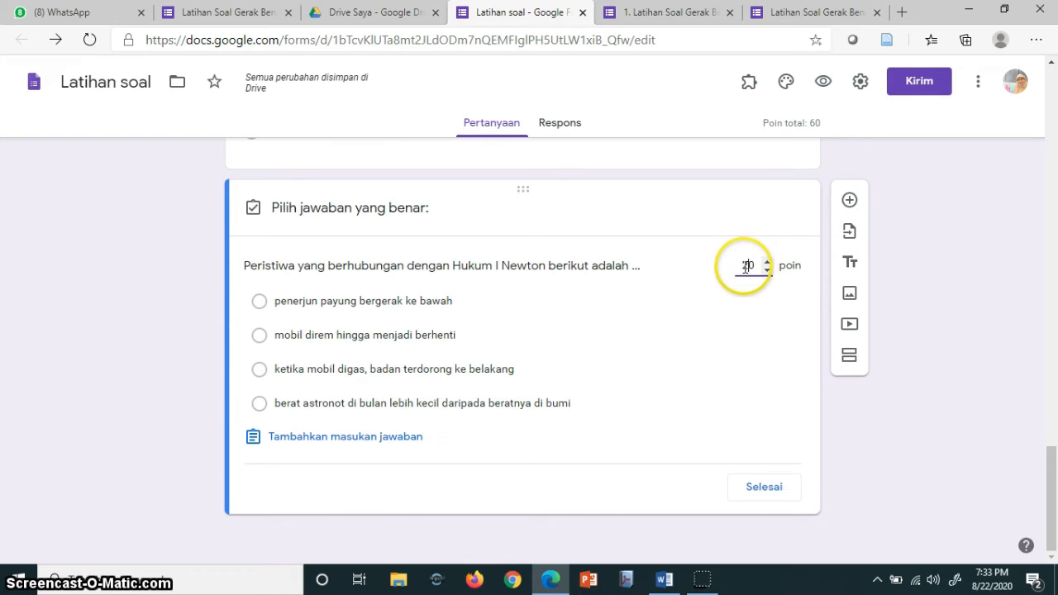
text(20)
click(391, 379)
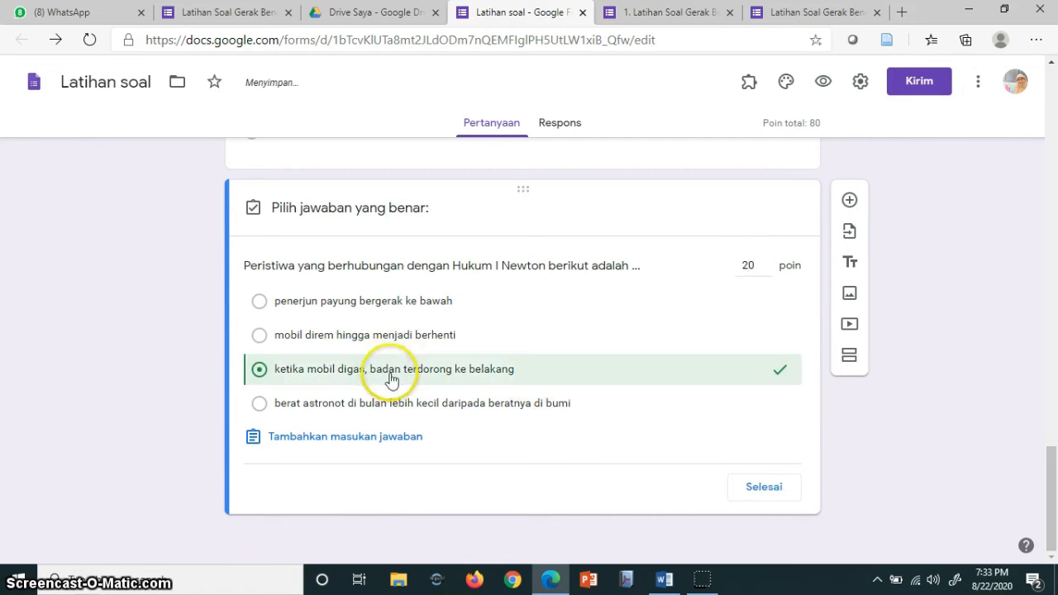
click(760, 489)
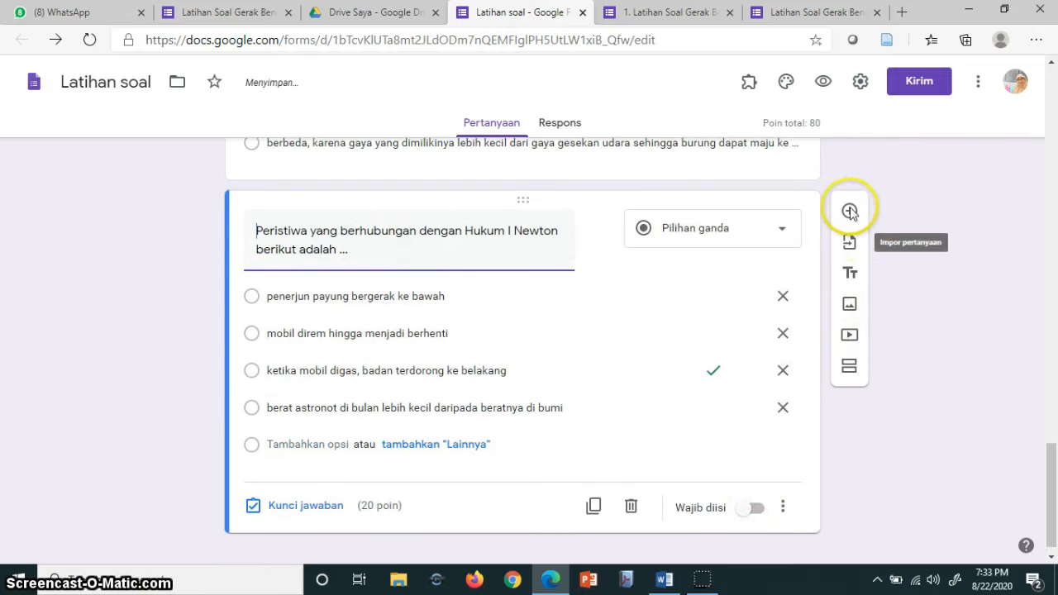
Step: Add a new multiple-choice question and paste the Soal nomor 9 text "Hukum II Newton menyatakan bahwa ...." from Word as its question
click(850, 212)
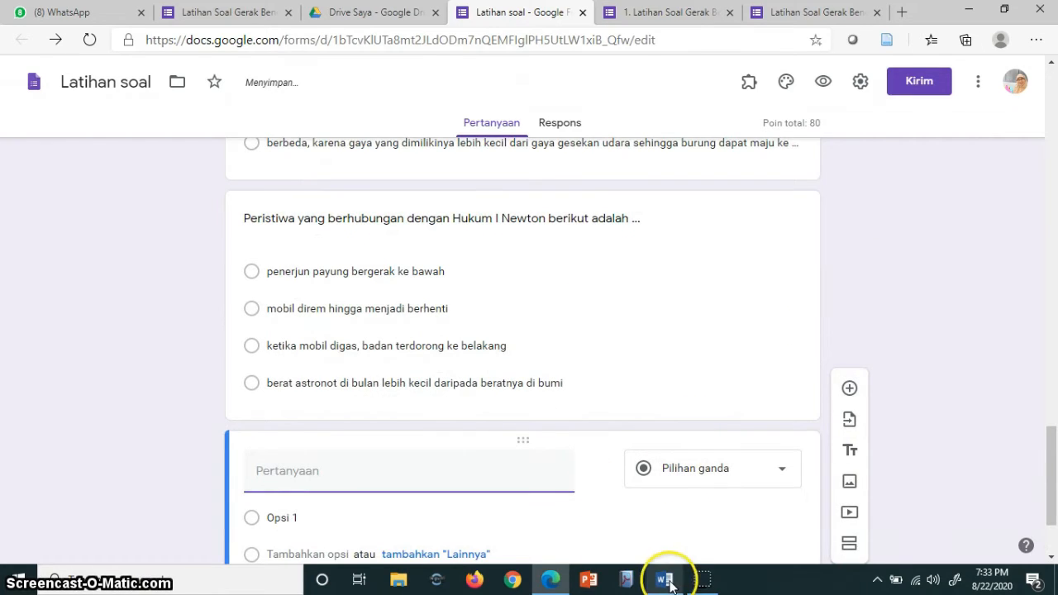
click(668, 582)
scroll(598, 503, down, 2)
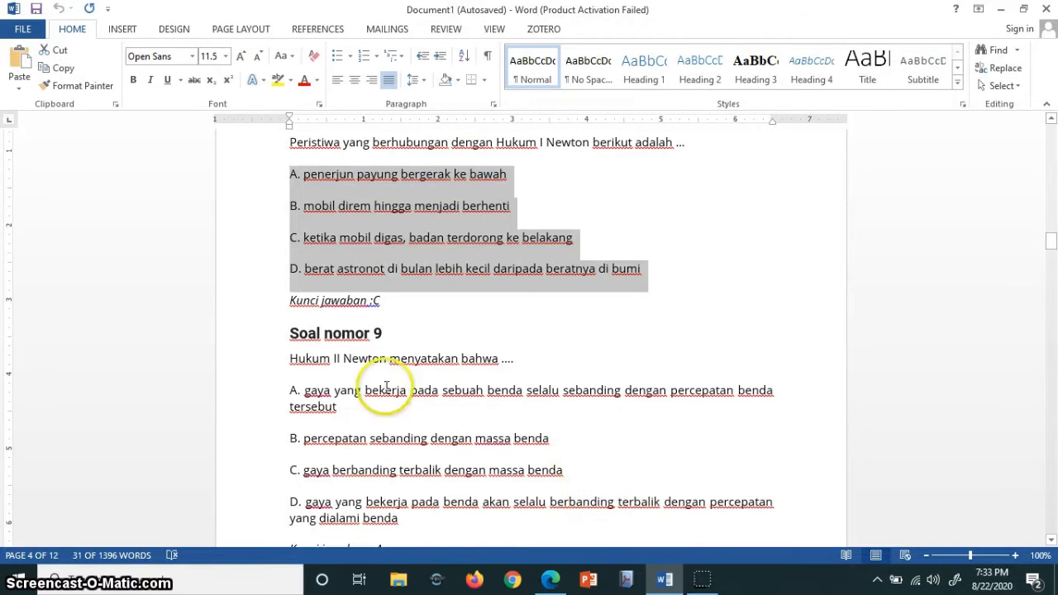
scroll(347, 374, down, 2)
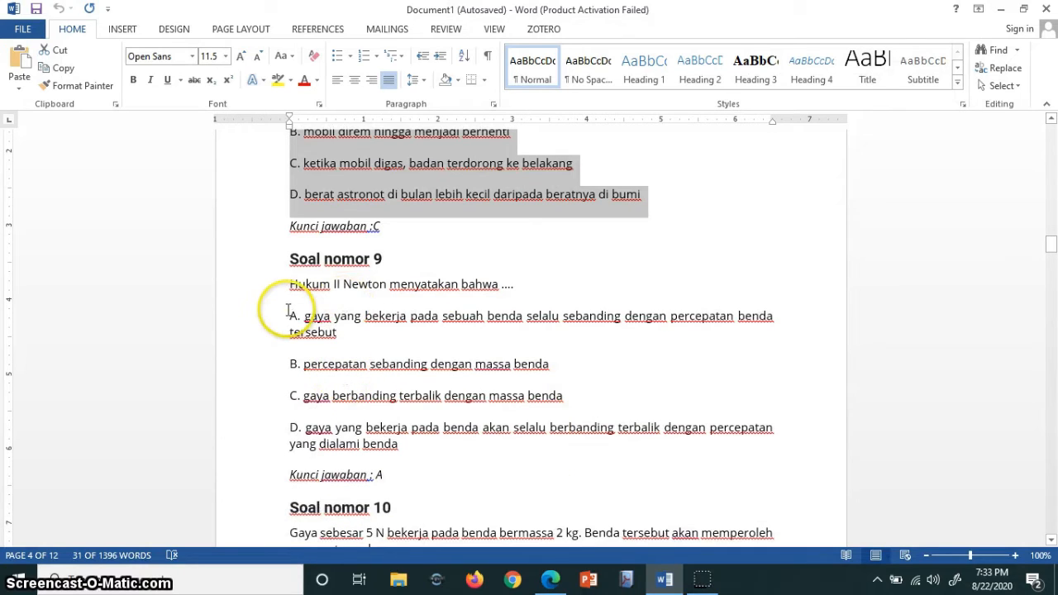
drag(293, 284, 517, 285)
right_click(438, 286)
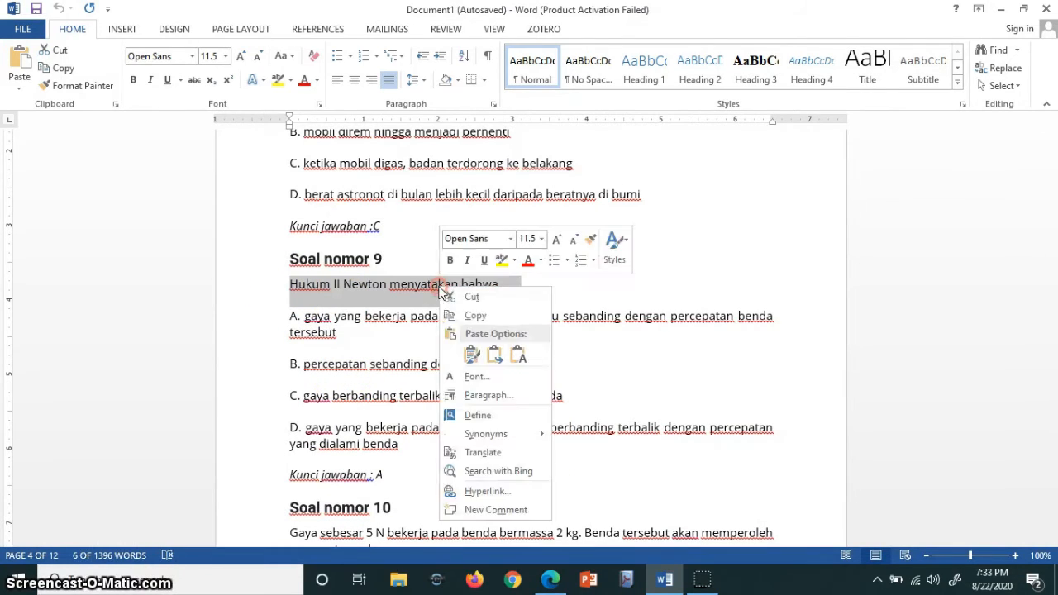
click(486, 318)
click(549, 581)
click(319, 467)
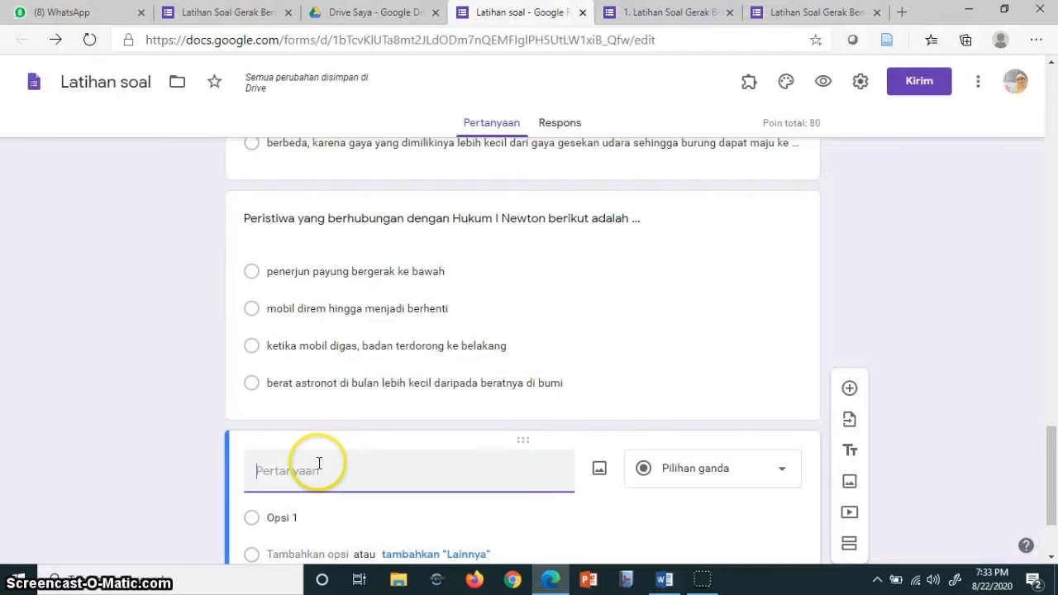
right_click(314, 468)
click(361, 245)
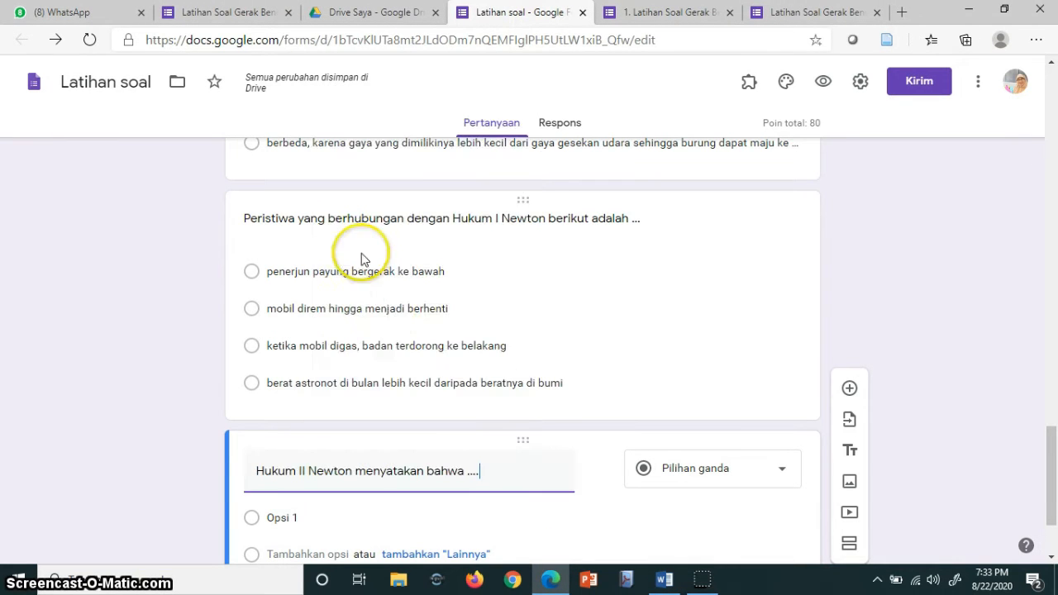
Step: Copy answer options A to D of "Soal nomor 9" from Word and paste them over Opsi 1 of the Hukum II Newton question
click(705, 583)
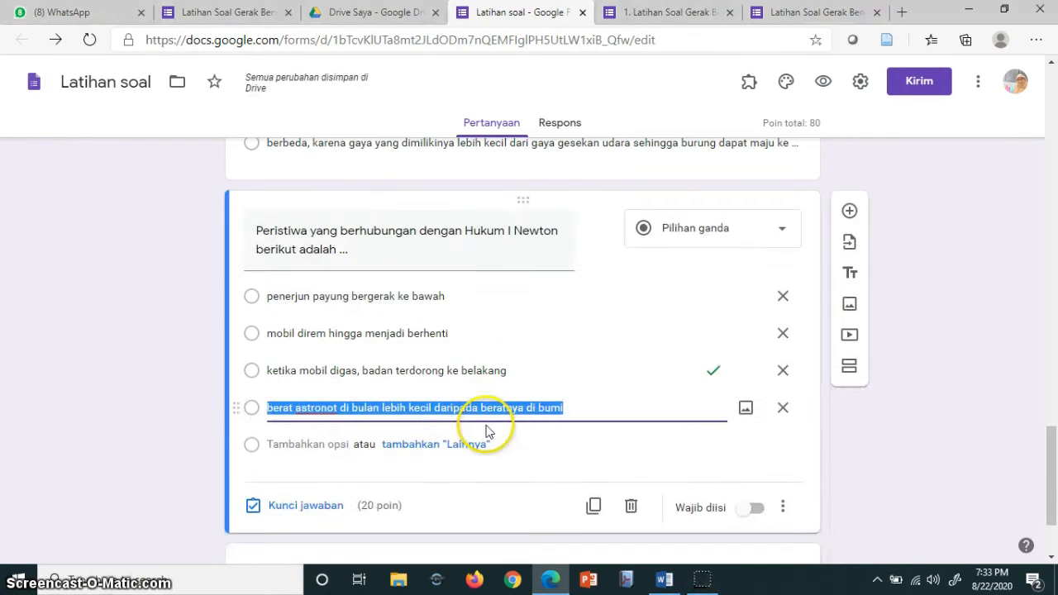
scroll(487, 432, down, 2)
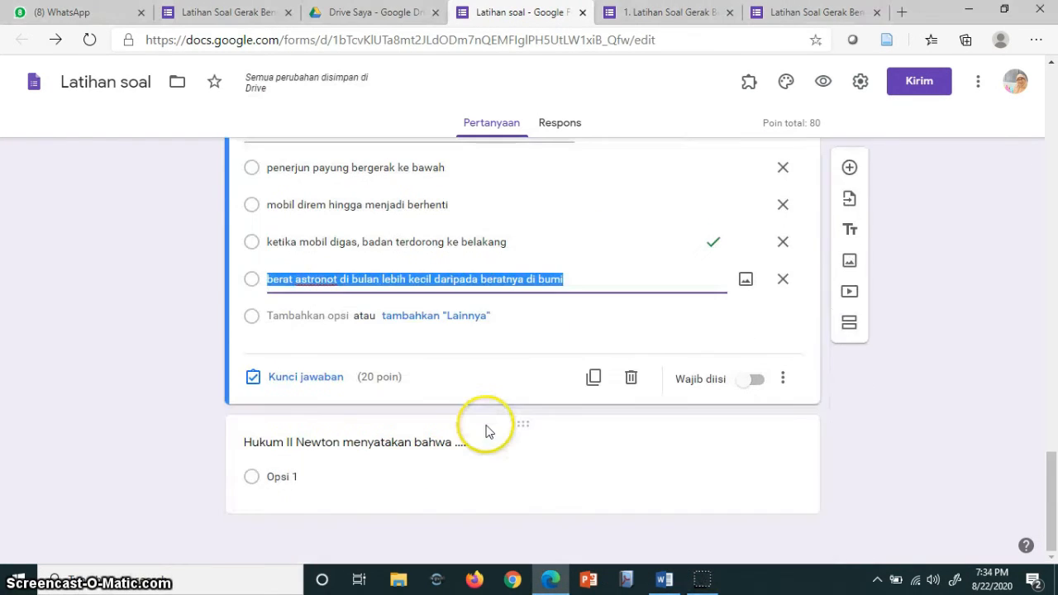
click(668, 581)
click(513, 453)
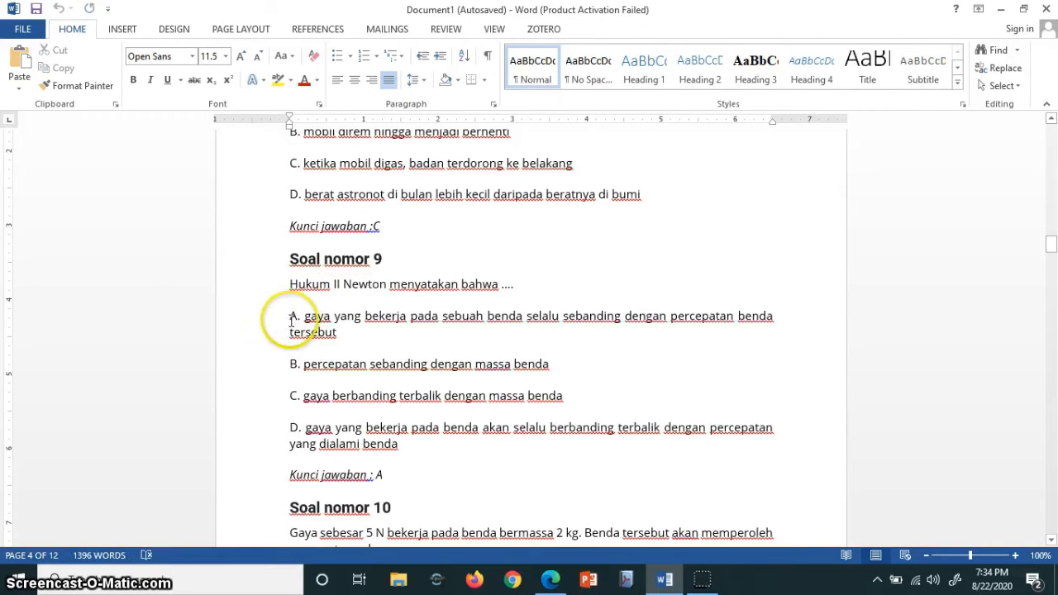
drag(285, 318, 546, 456)
right_click(281, 371)
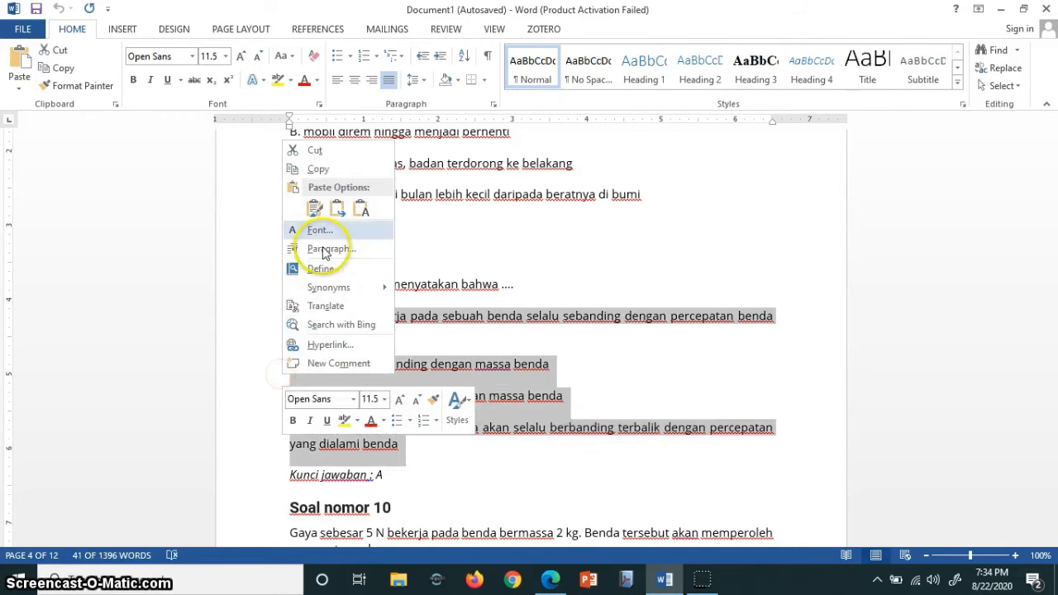
click(335, 165)
click(551, 578)
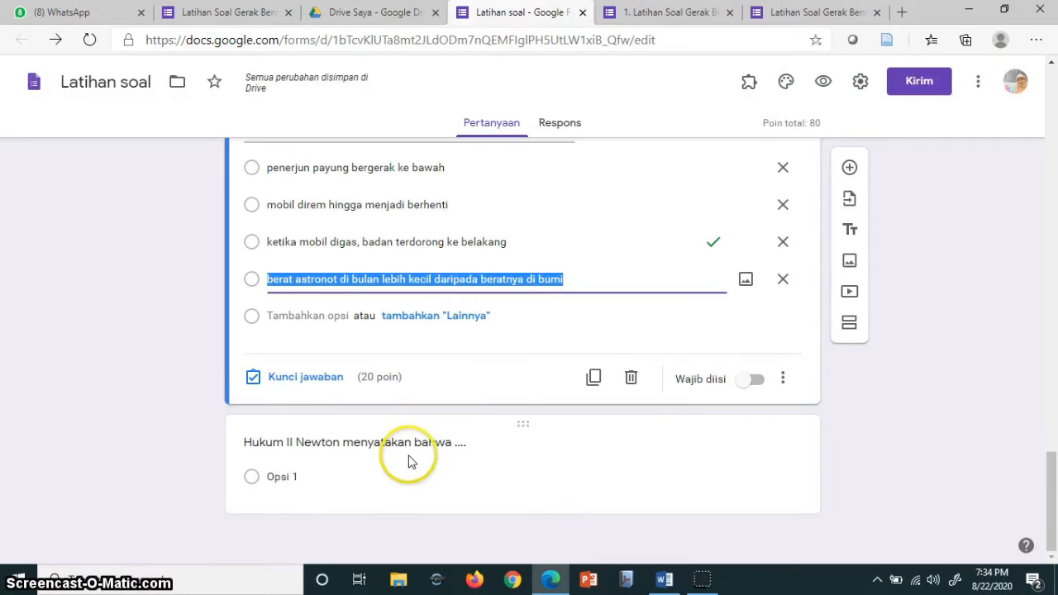
click(283, 479)
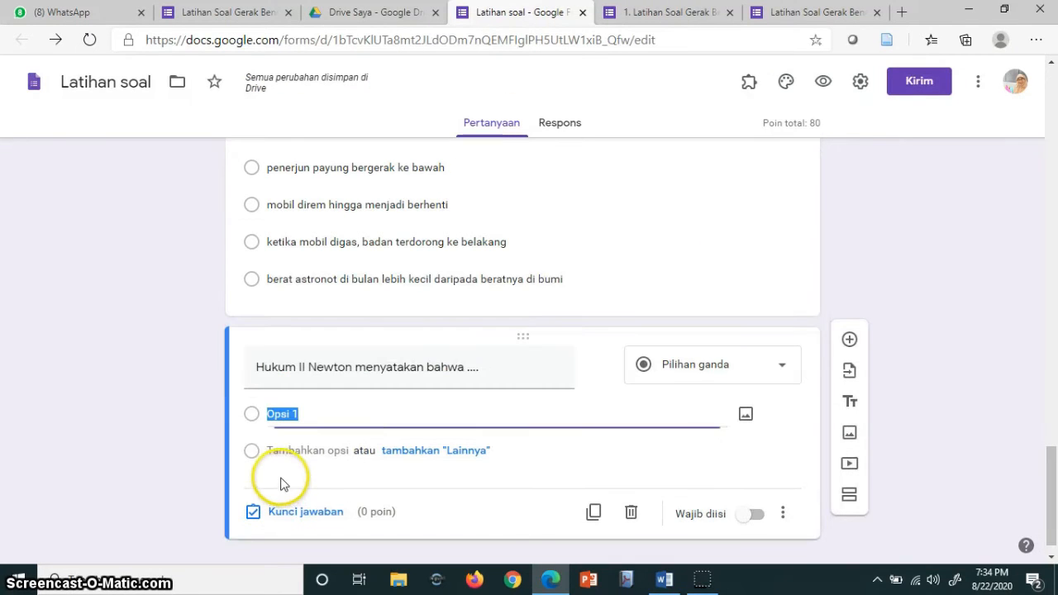
right_click(290, 422)
click(347, 122)
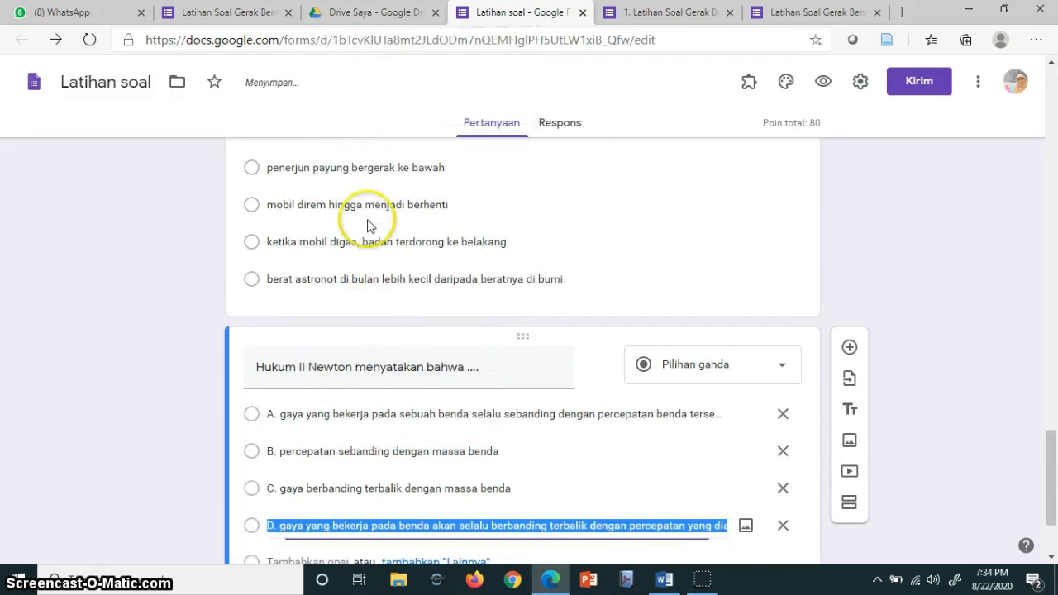
Step: Remove the "A." and "B." letter prefixes from the first two options of the Hukum II Newton question
click(278, 413)
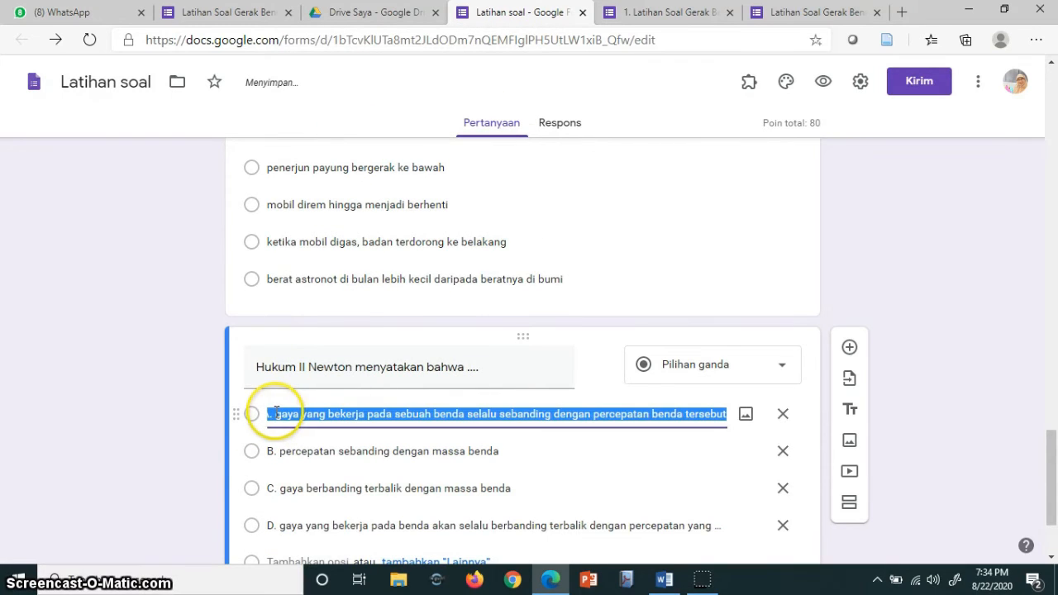
click(276, 413)
key(BackSpace)
key(BackSpace)
key(BackSpace)
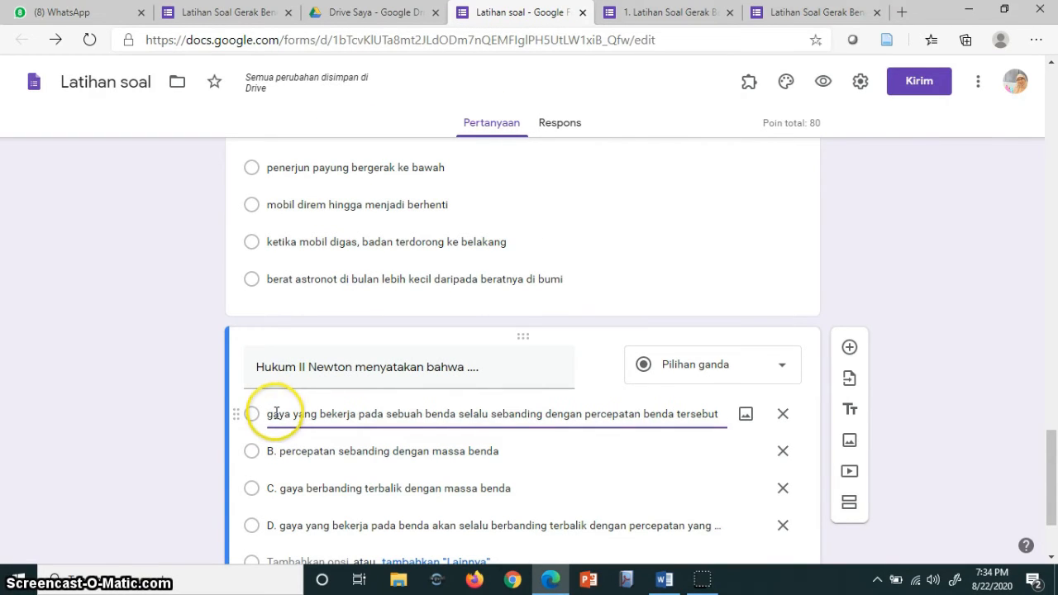
click(279, 451)
click(280, 452)
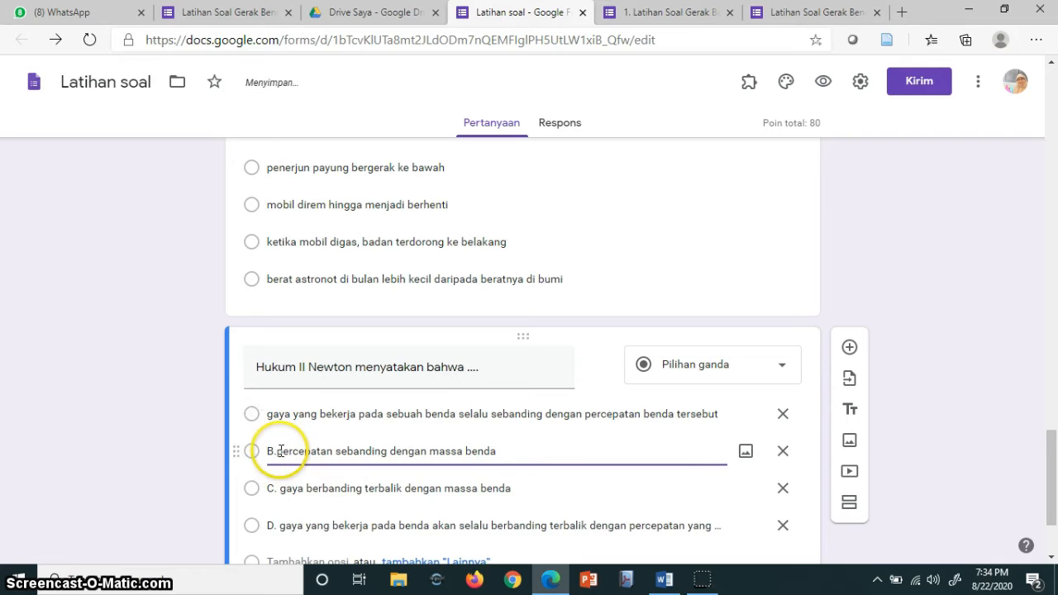
key(BackSpace)
key(BackSpace)
key(BackSpace)
Step: Remove the "C." and "D." letter prefixes from the last two options of the Hukum II Newton question
click(279, 489)
click(279, 488)
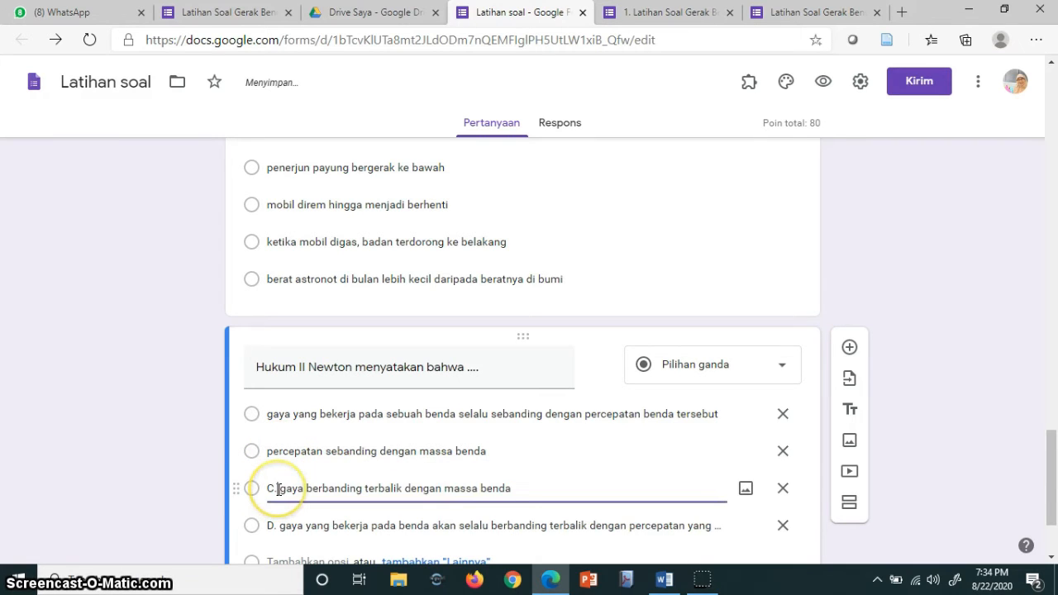
key(BackSpace)
key(BackSpace)
click(280, 526)
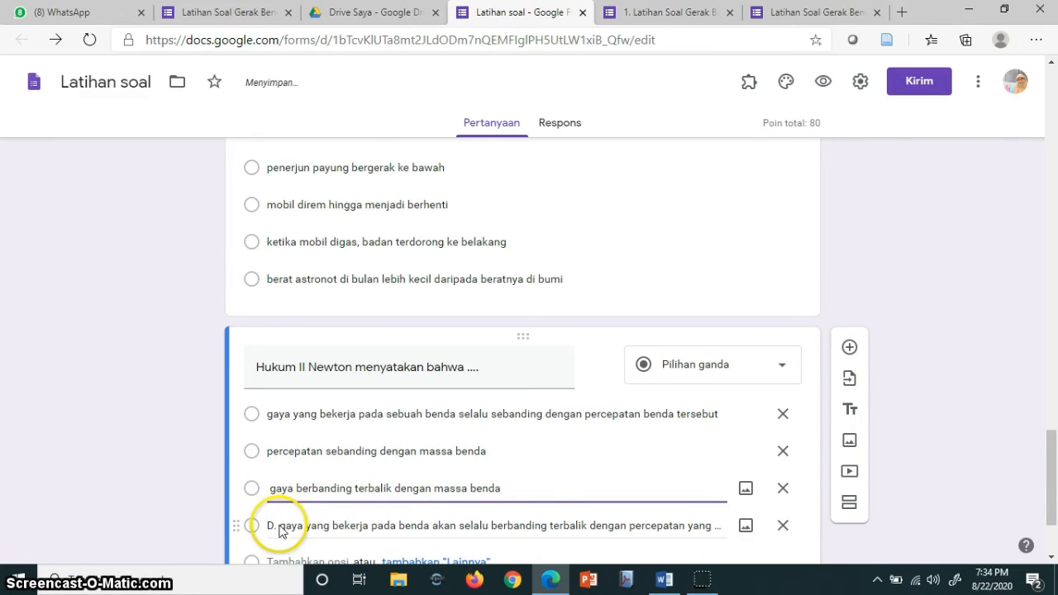
click(280, 526)
key(BackSpace)
key(BackSpace)
key(BackSpace)
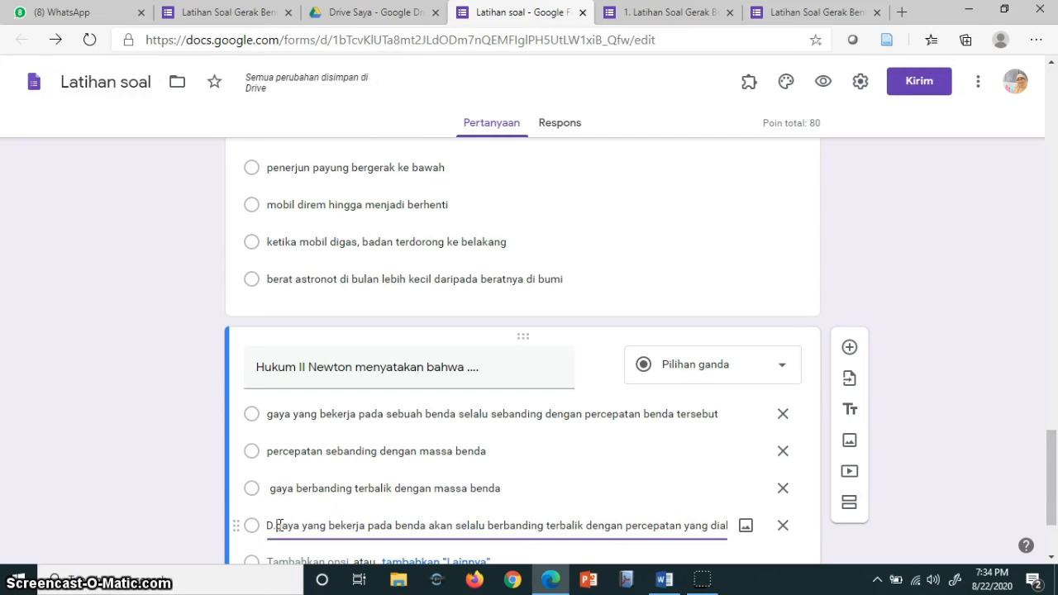
Step: Set the Hukum II Newton answer key to 20 points with "gaya yang bekerja pada sebuah benda selalu sebanding dengan percepatan benda tersebut" as correct
scroll(552, 436, down, 2)
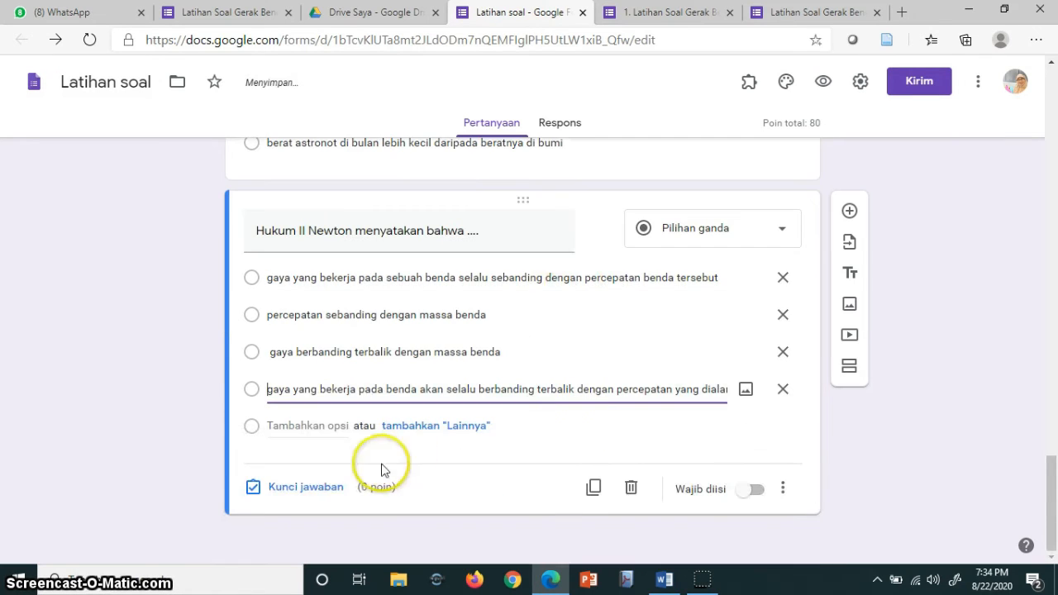
click(329, 491)
click(352, 312)
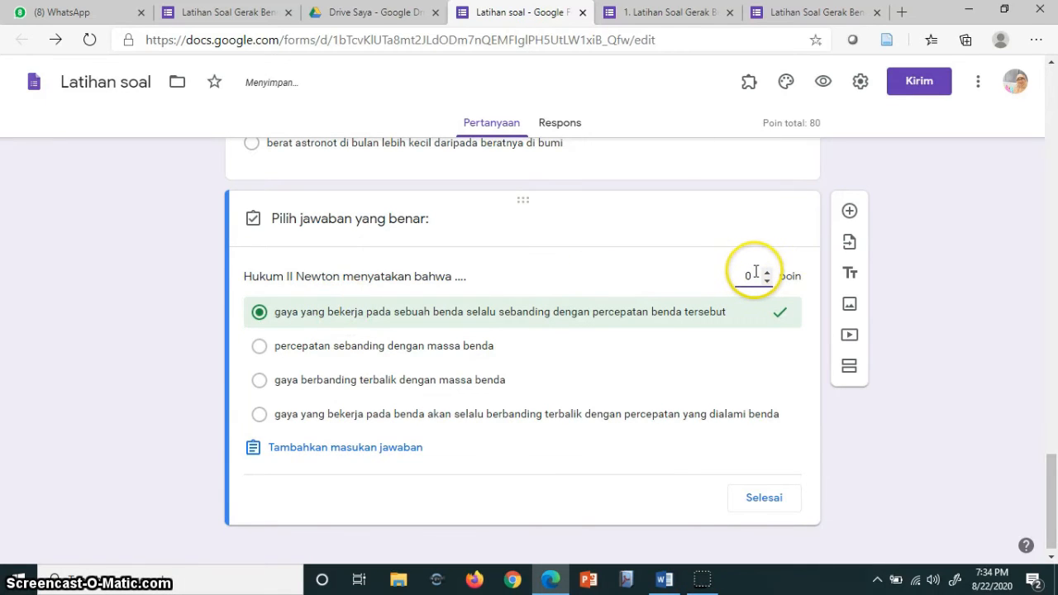
click(767, 498)
Step: Open the form's theme options and choose to upload a custom image for the header
scroll(810, 461, up, 5)
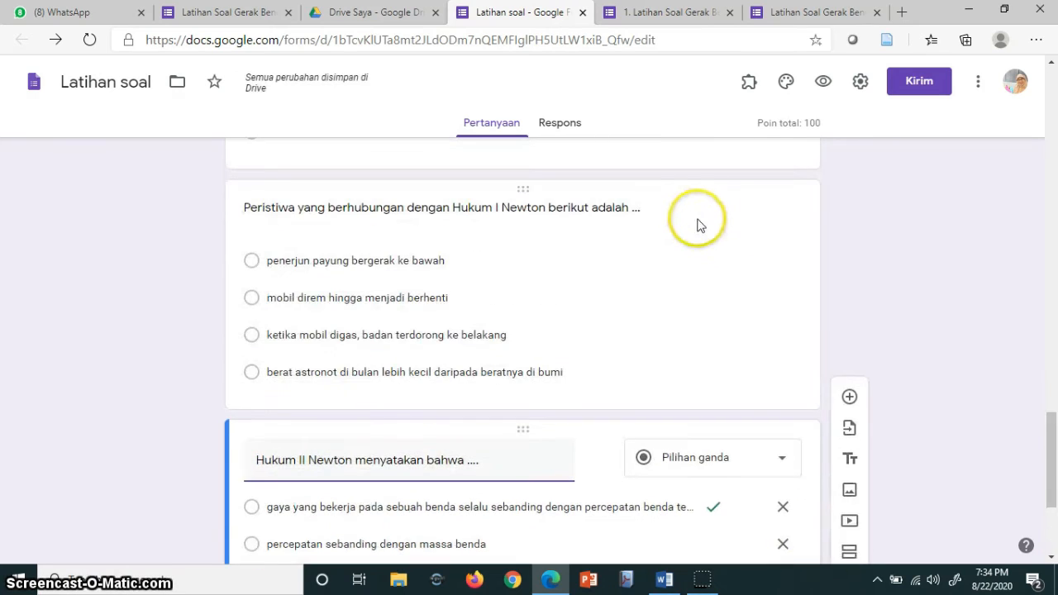
scroll(761, 147, up, 6)
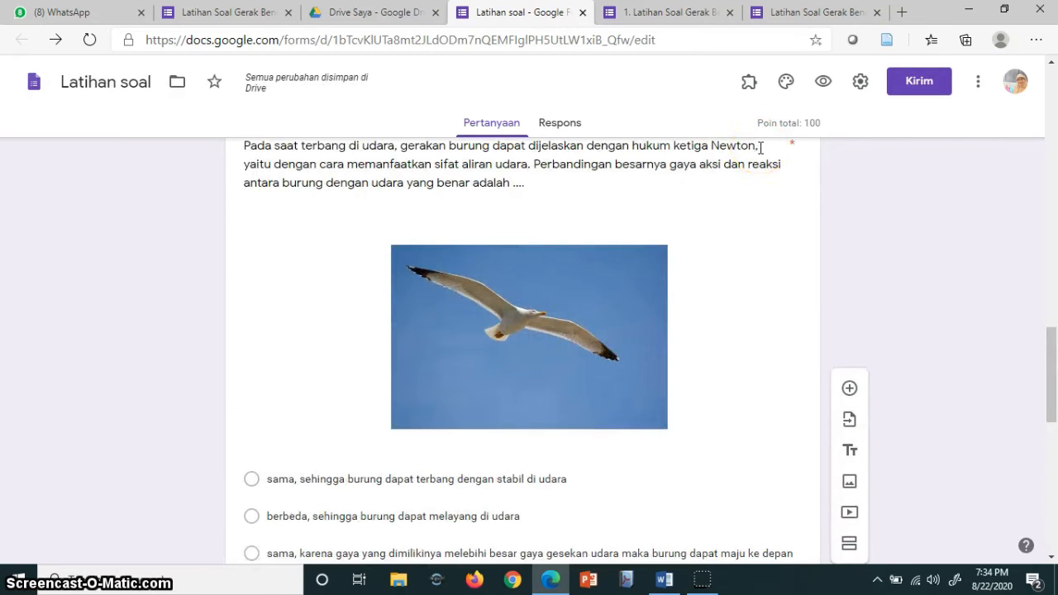
scroll(760, 147, up, 2)
click(770, 132)
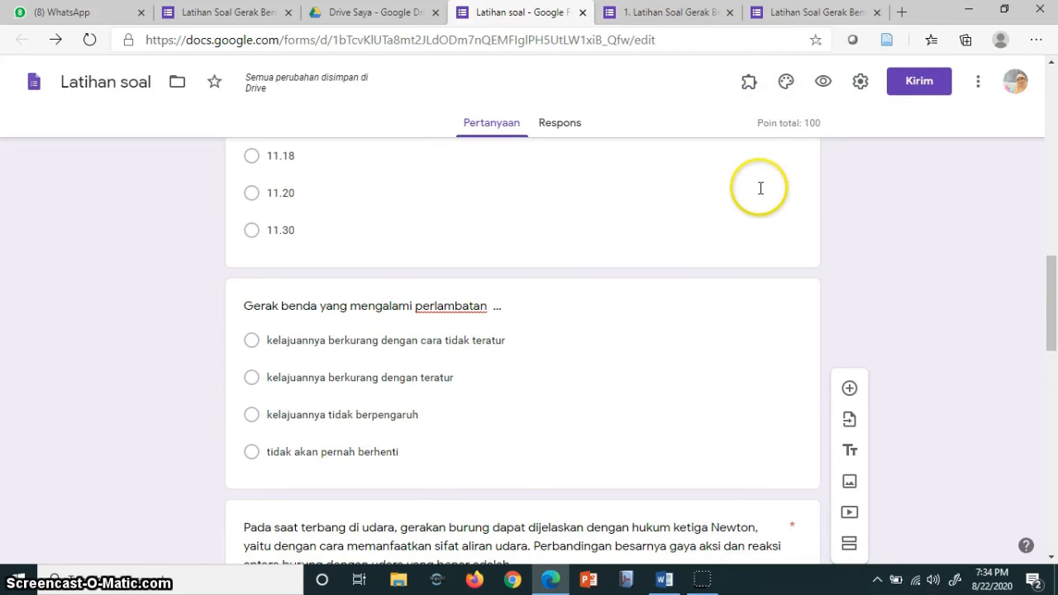
scroll(760, 178, up, 3)
scroll(780, 108, up, 3)
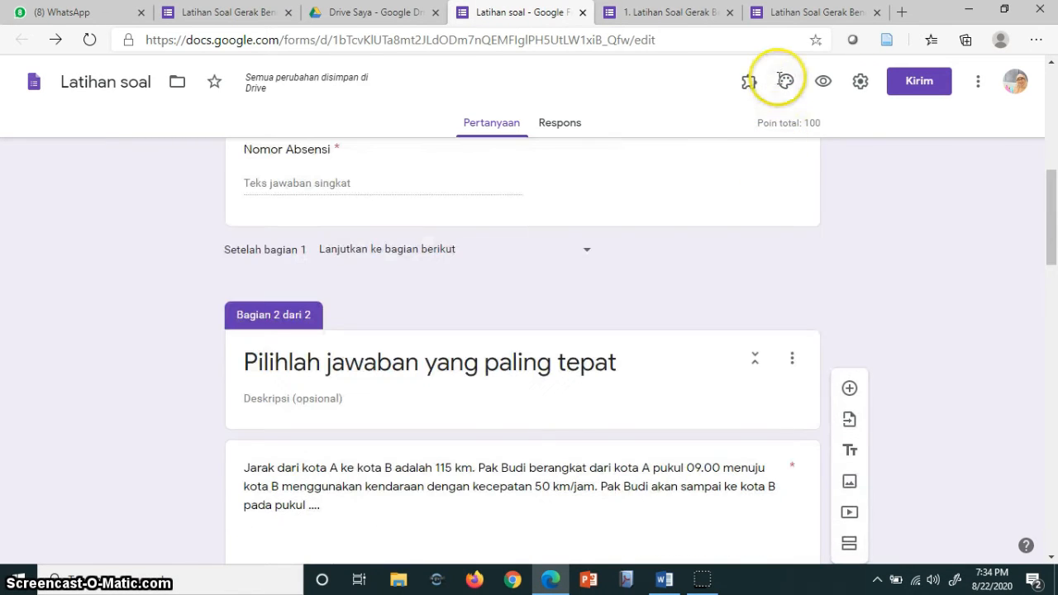
click(786, 83)
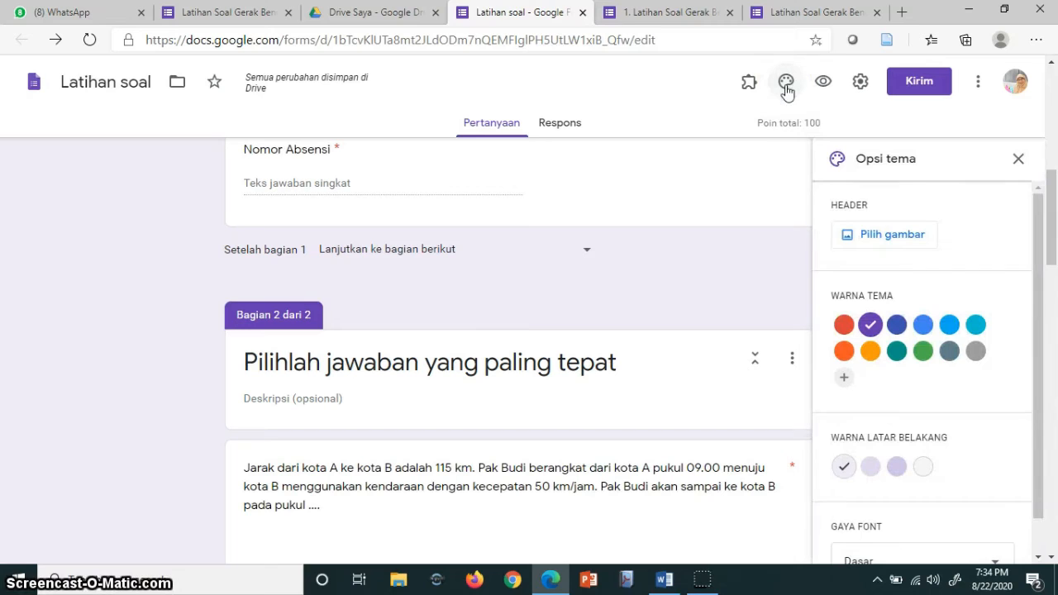
click(862, 241)
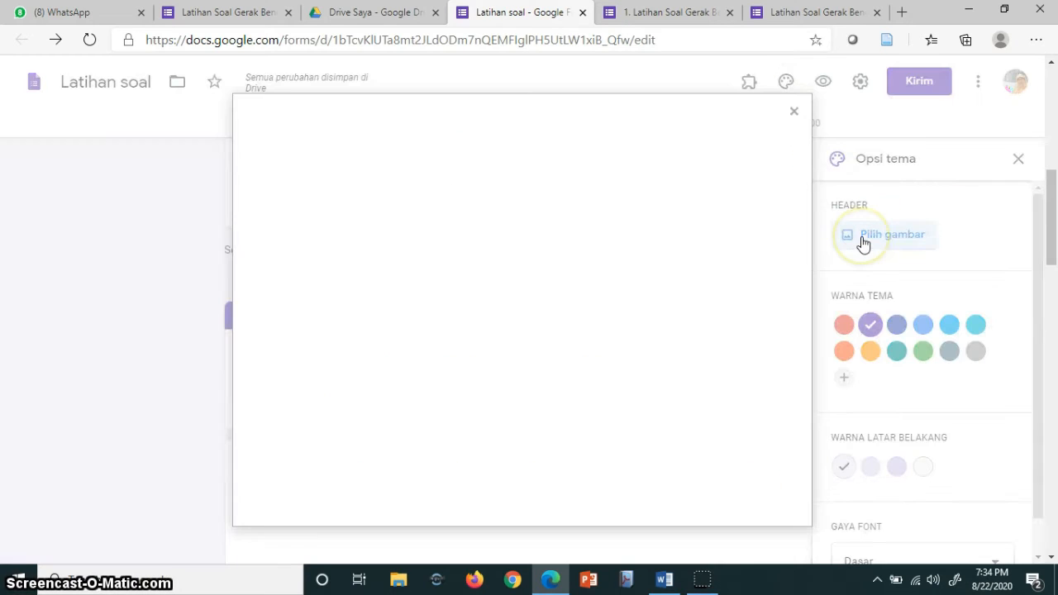
click(345, 175)
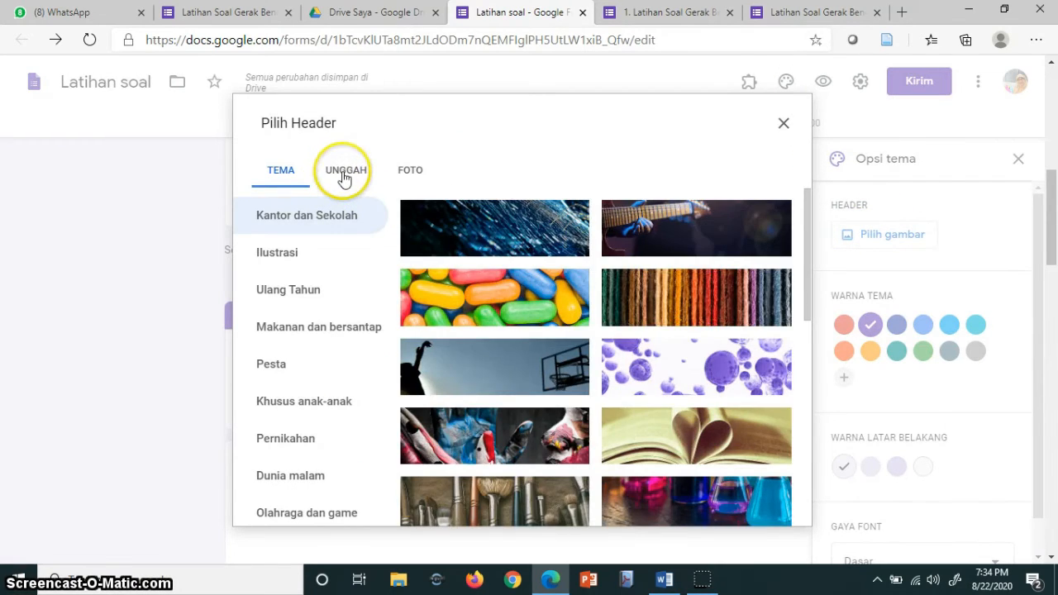
click(276, 172)
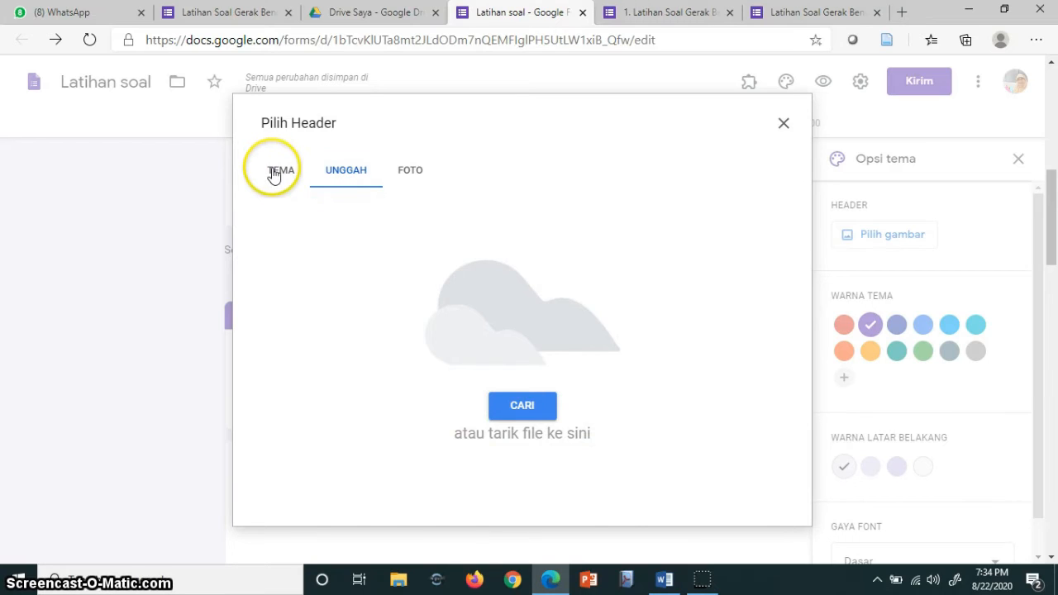
click(355, 177)
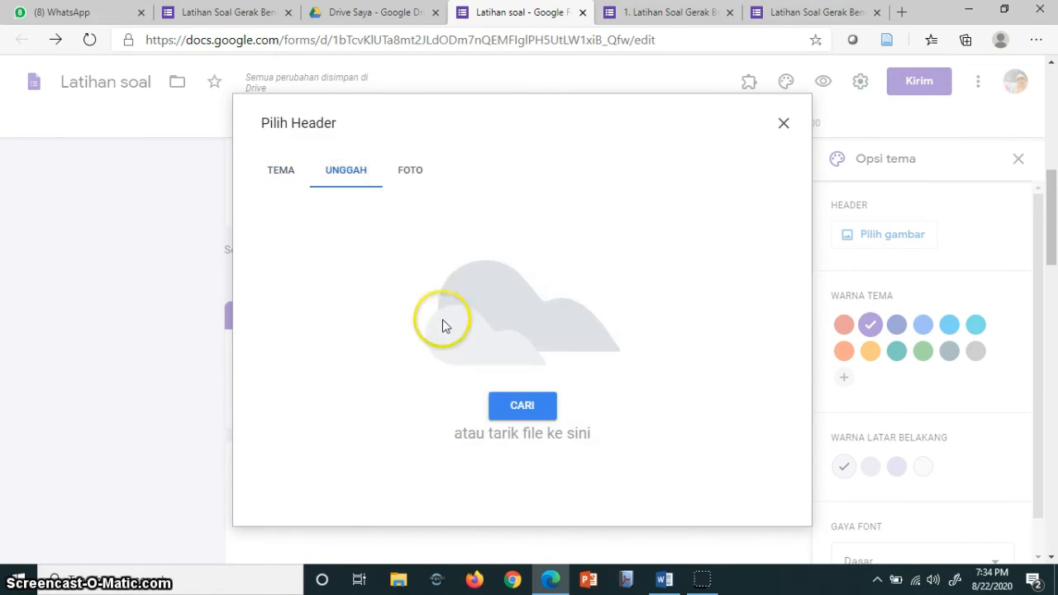
Step: Upload the image "Latihan soal gerak benda dan makhluk hidup" from the DIKLAT GOOGLE FORM folder and apply it as the form header
click(519, 418)
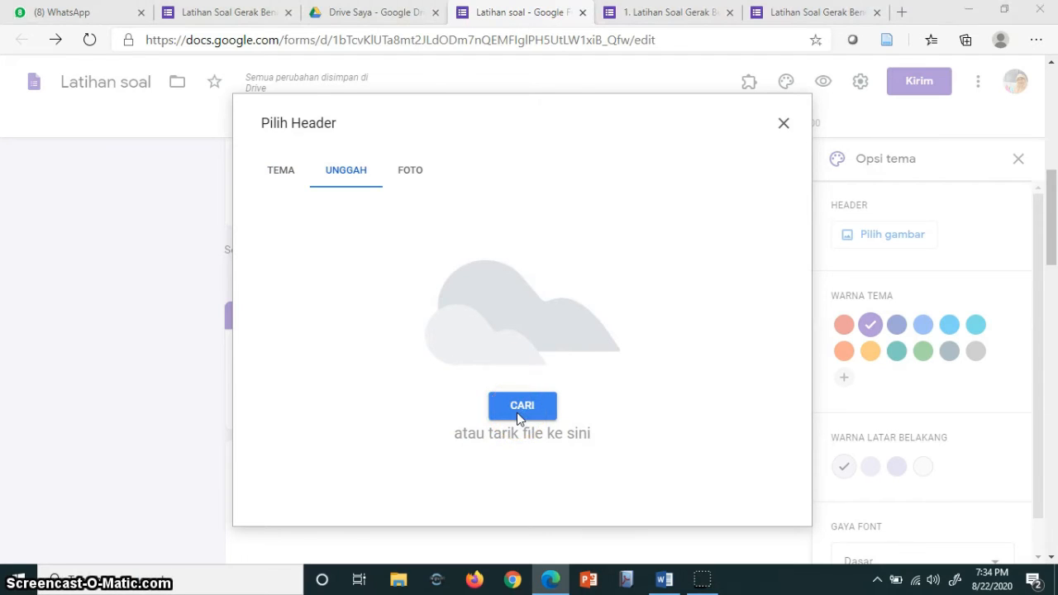
click(520, 393)
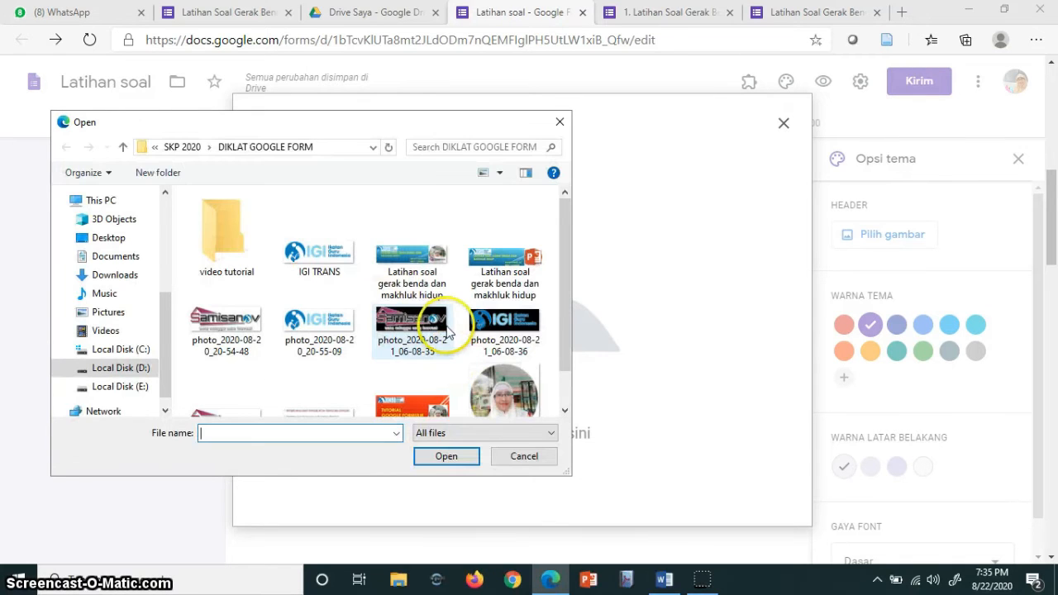
drag(564, 247, 569, 324)
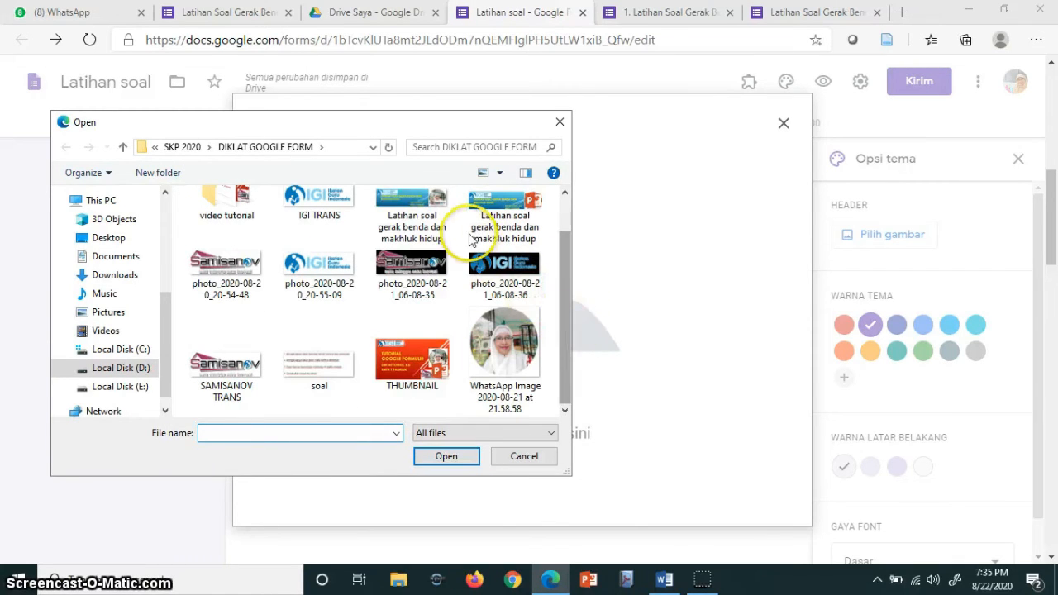
click(414, 211)
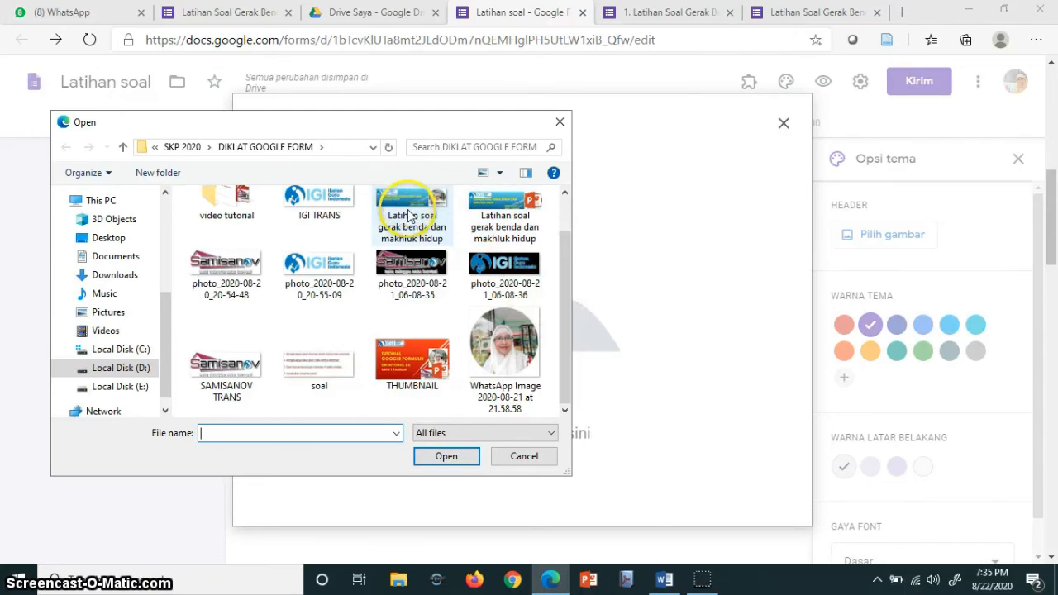
click(449, 460)
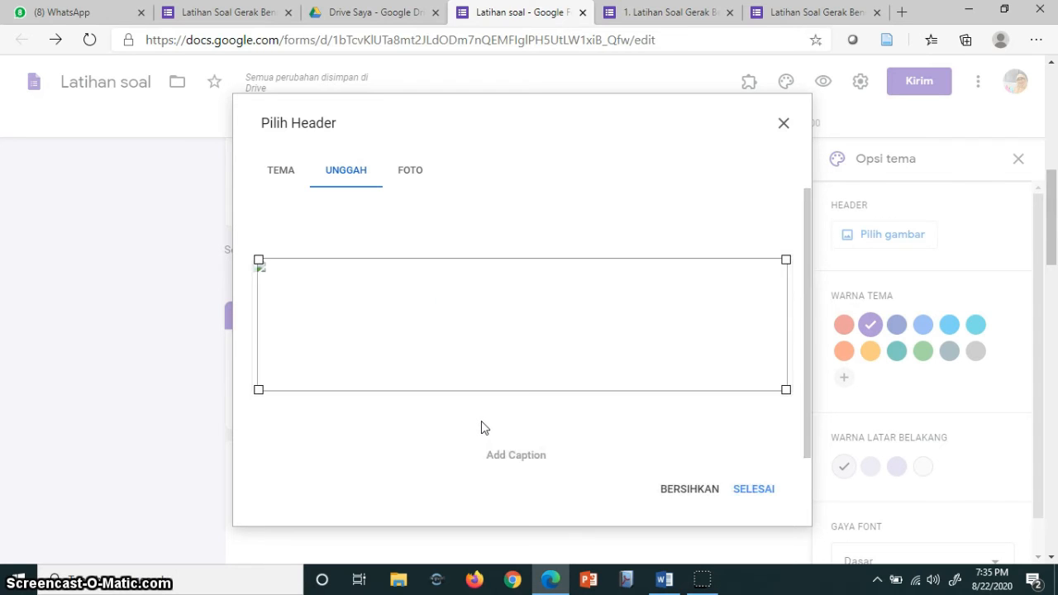
click(752, 491)
scroll(622, 322, up, 7)
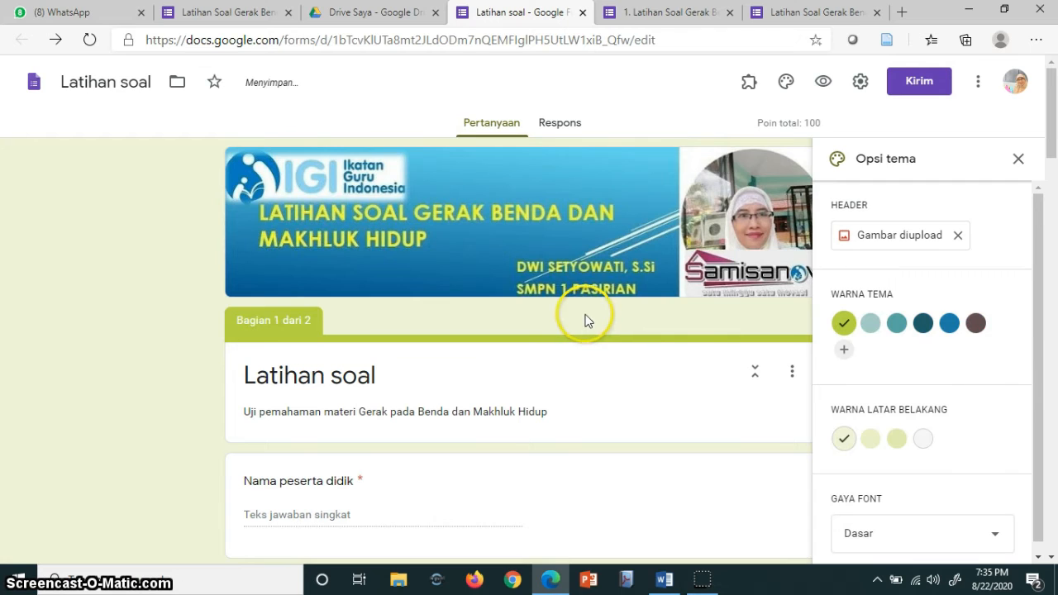
Step: Set the form's theme color to bright blue, the background to the darkest light-blue shade, and the font style to Lucu
click(949, 327)
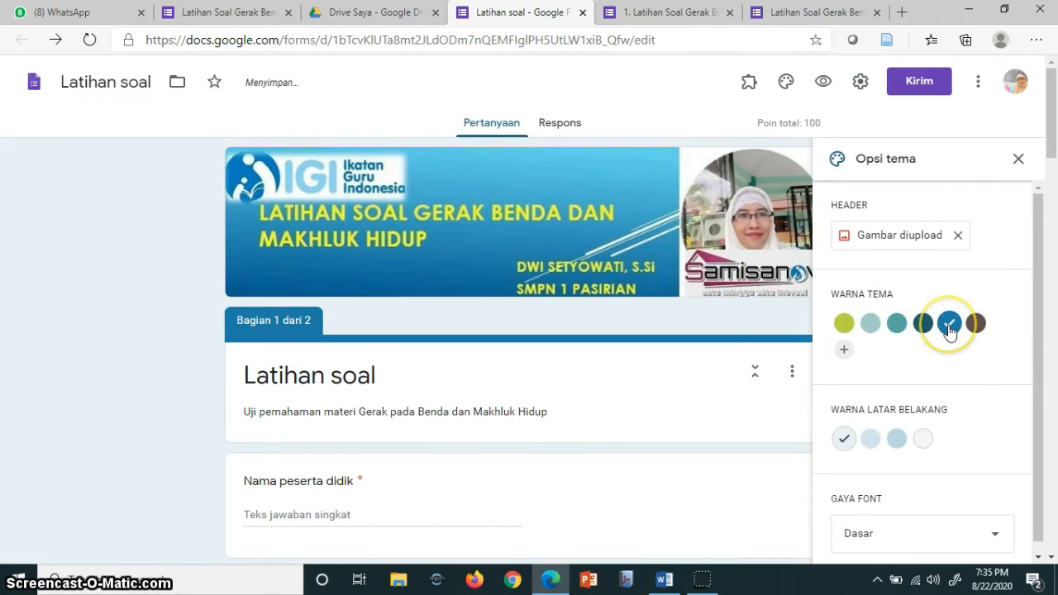
click(896, 440)
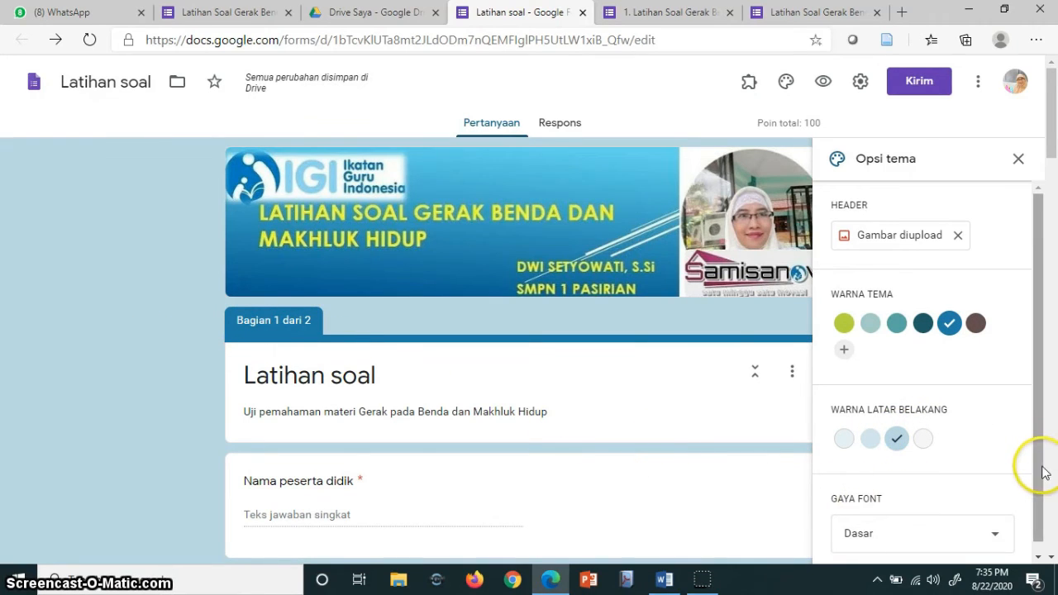
scroll(1041, 488, down, 1)
click(996, 526)
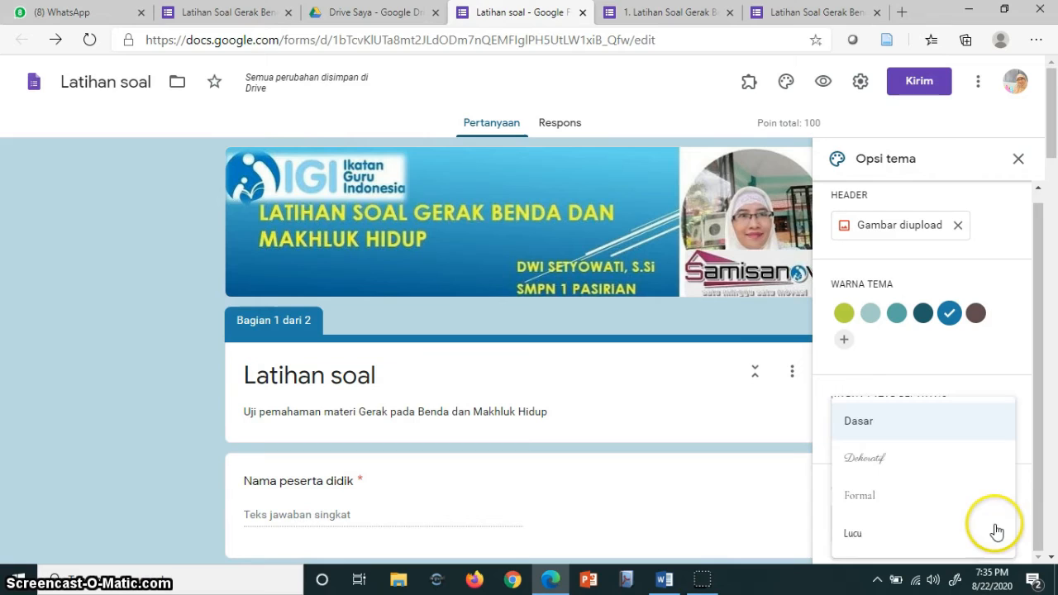
click(905, 538)
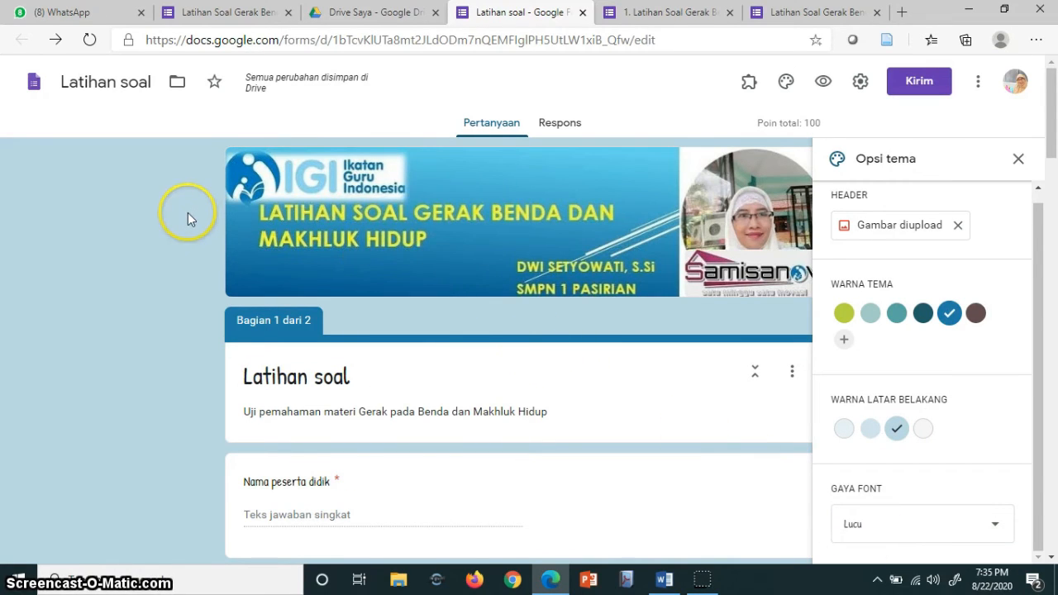
Step: Preview the form's first section with its header and identity questions, and close the preview
click(824, 83)
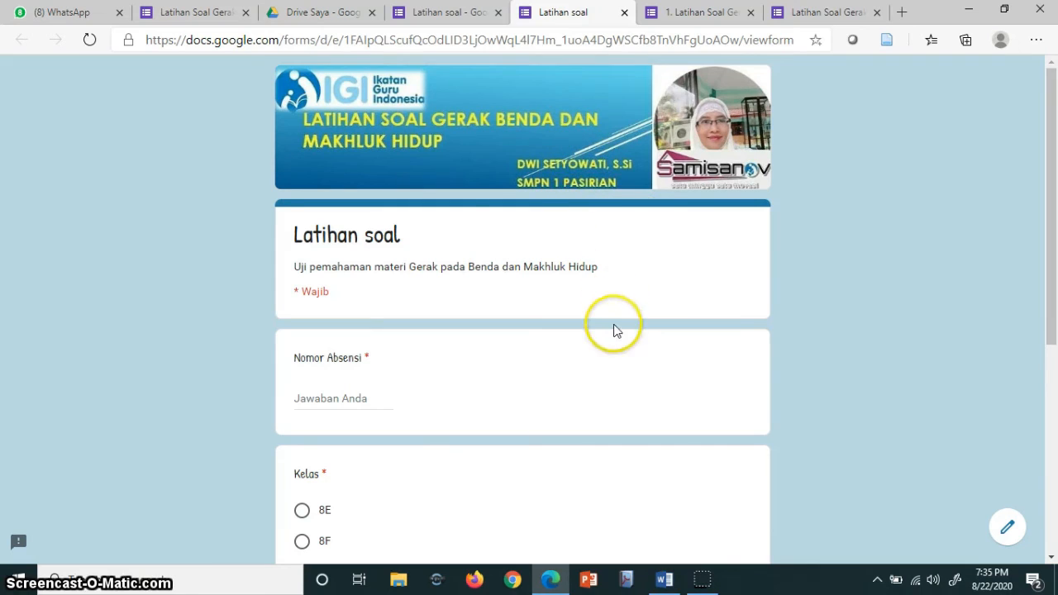
scroll(621, 336, down, 3)
scroll(622, 338, down, 1)
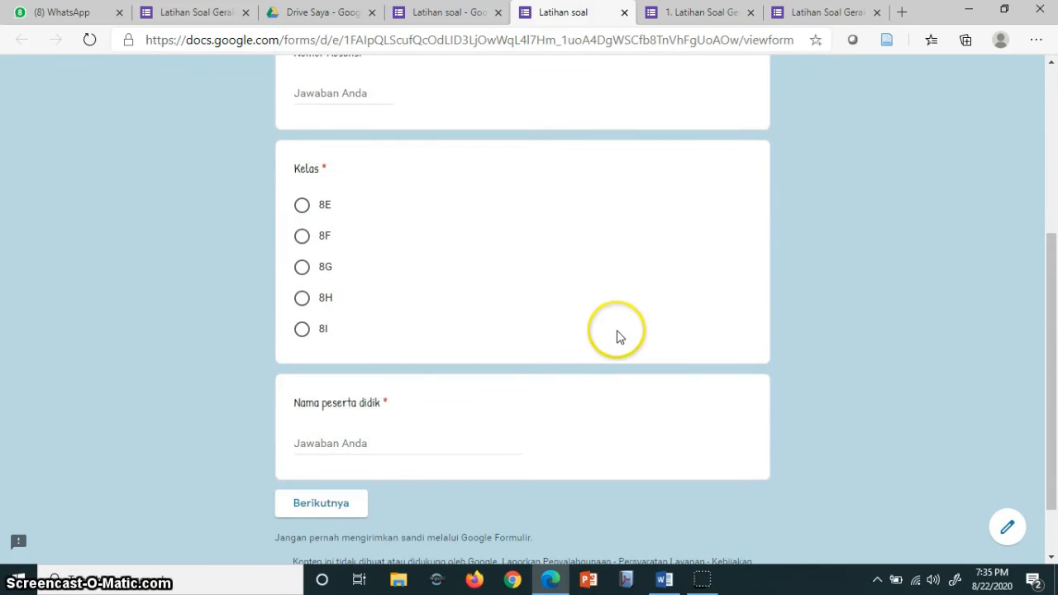
scroll(618, 337, up, 4)
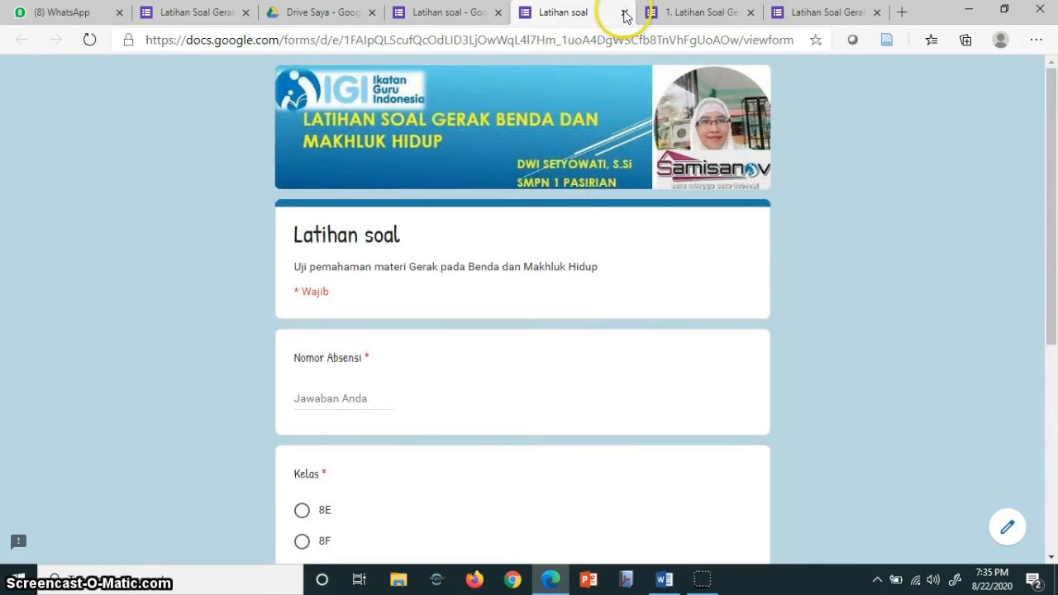
click(624, 13)
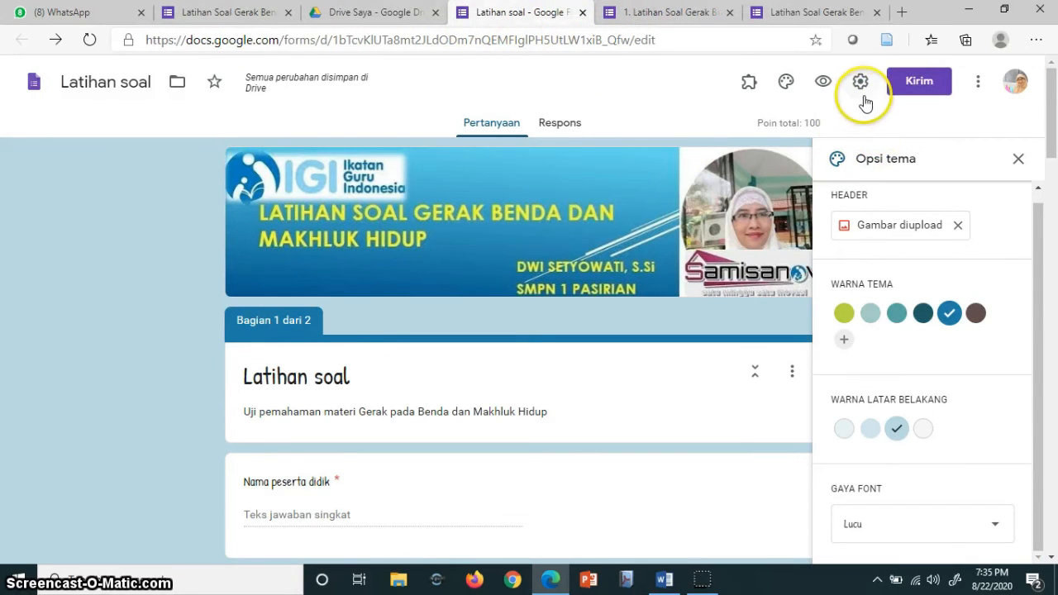
Step: Open the formLimiter add-on's limit settings and choose date and time as the limit type
click(749, 87)
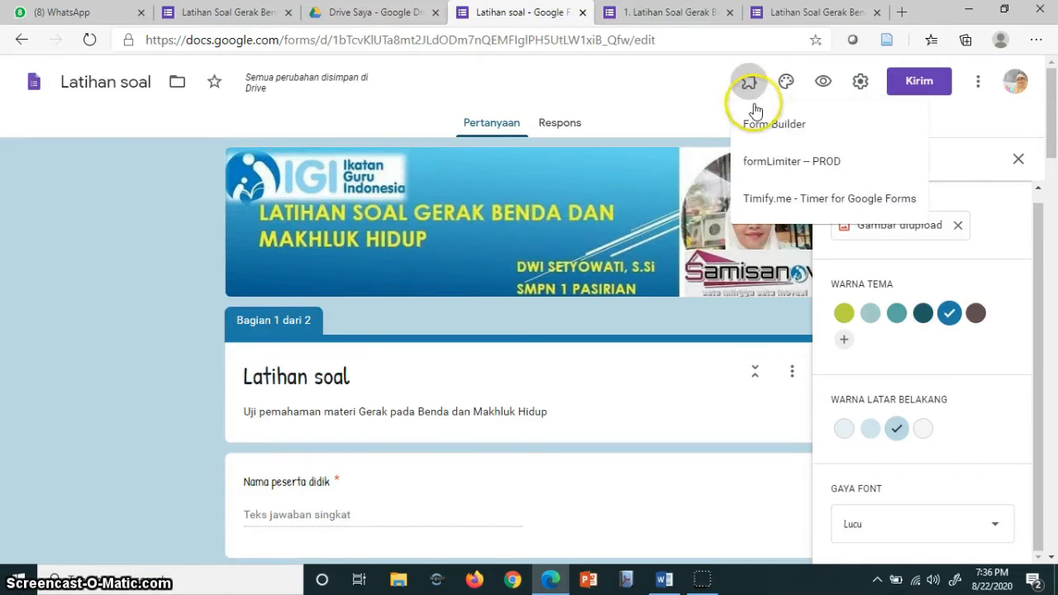
click(758, 164)
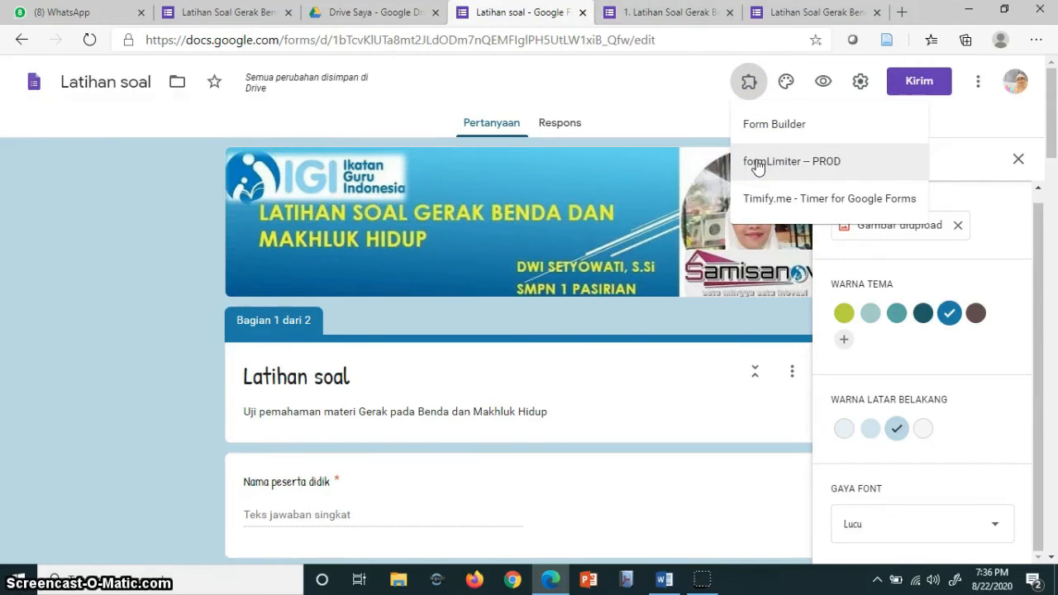
click(757, 164)
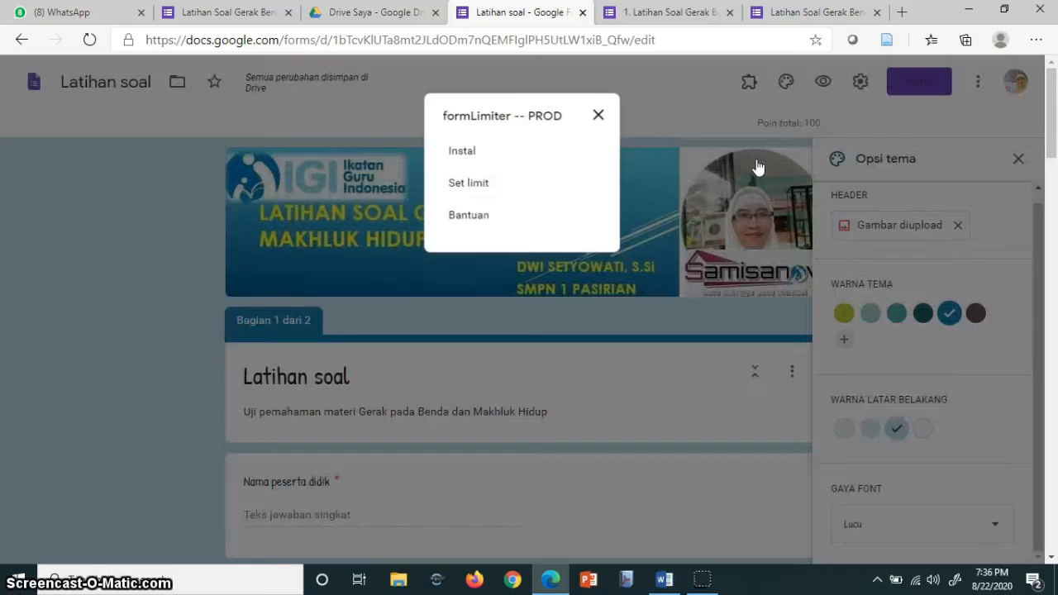
click(472, 185)
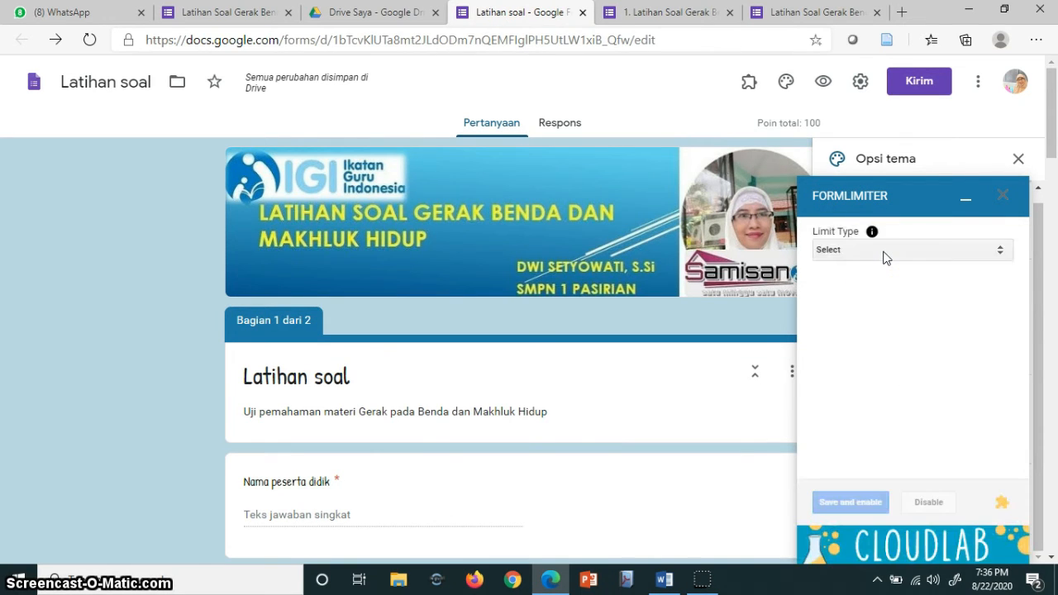
click(885, 256)
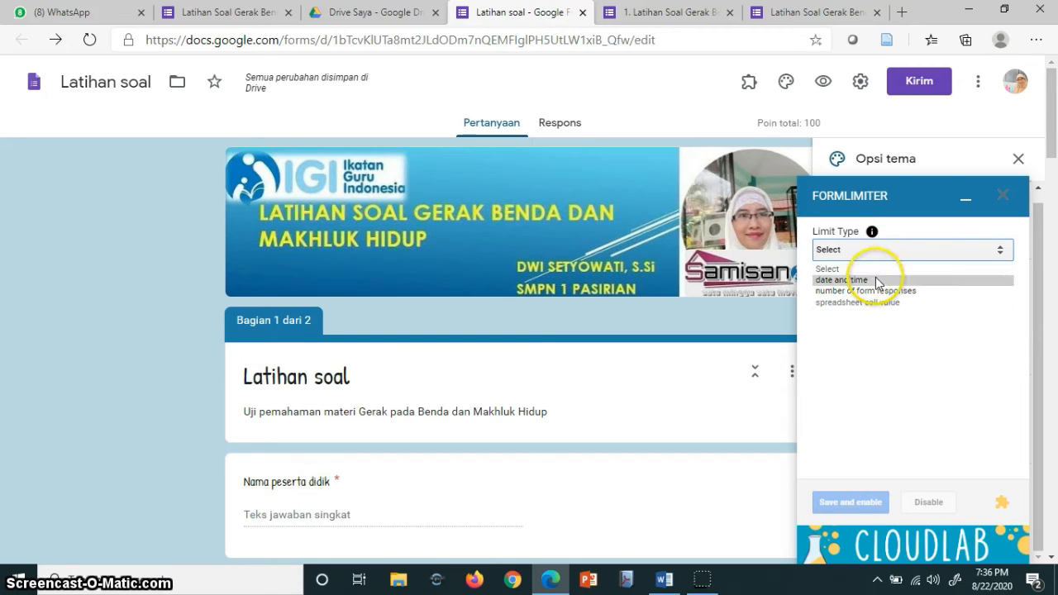
click(876, 279)
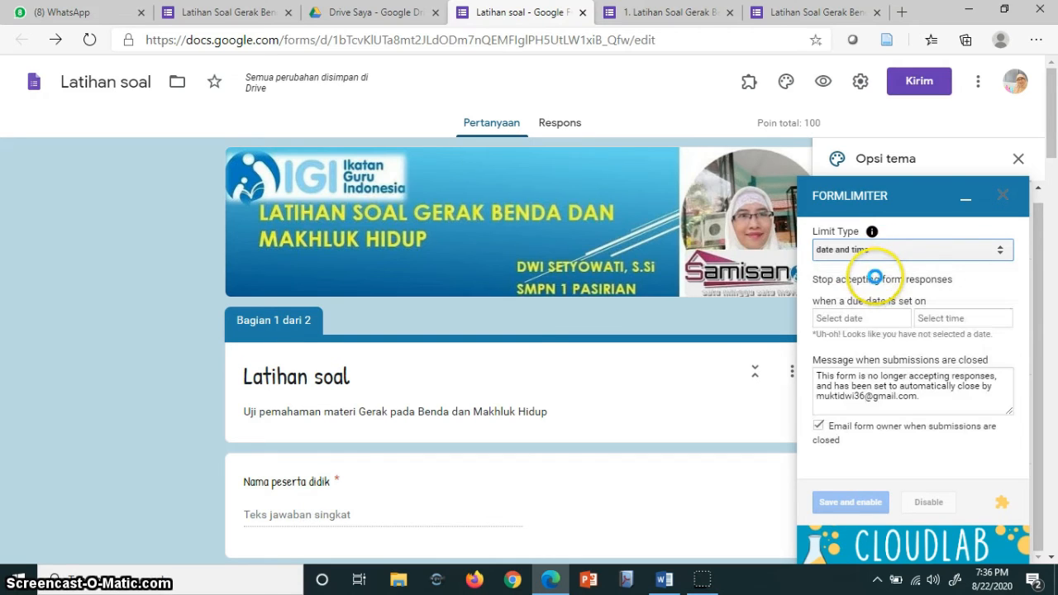
Step: Set the form to stop accepting responses on 08/25/2020 at 12:00 AM, save and enable the limit, and close formLimiter
click(870, 319)
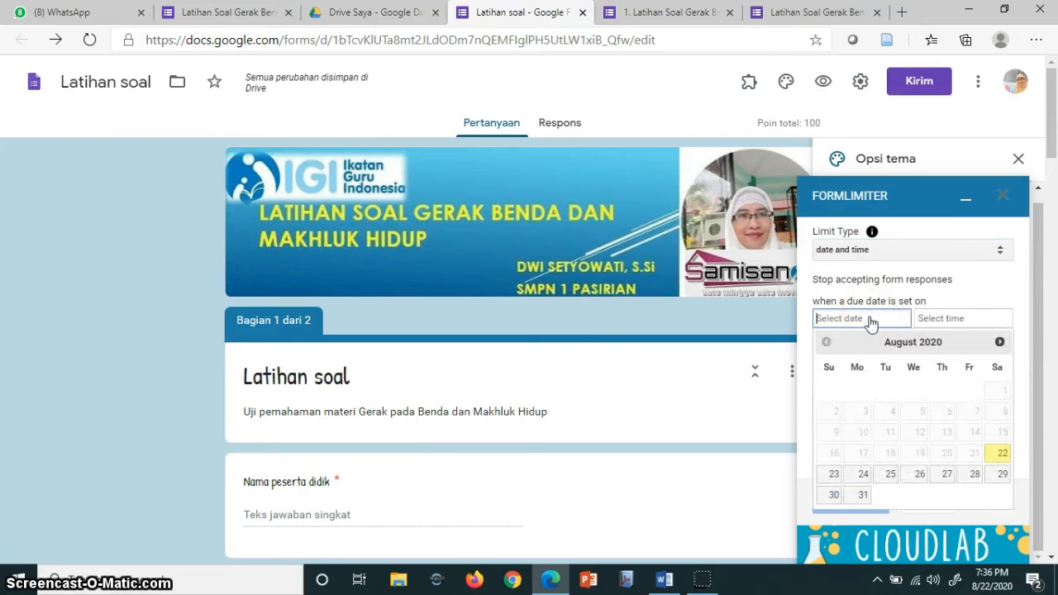
click(890, 475)
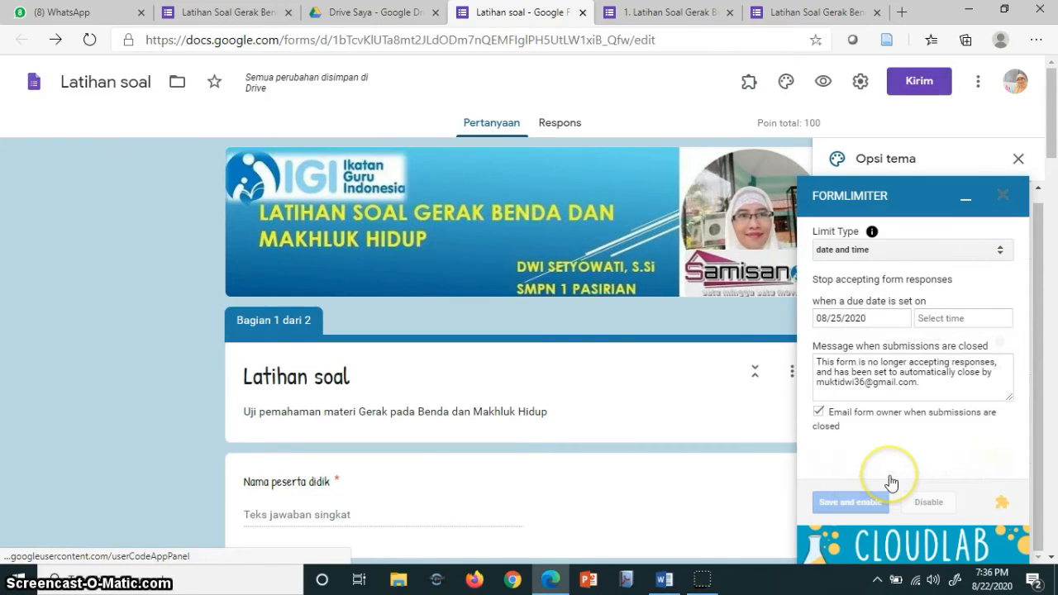
click(943, 319)
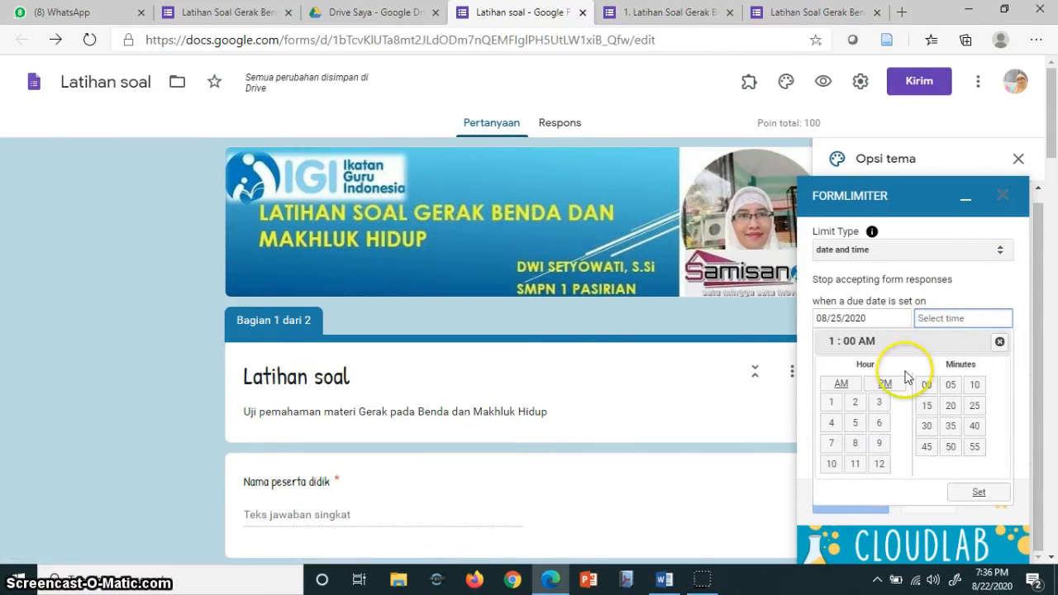
click(879, 463)
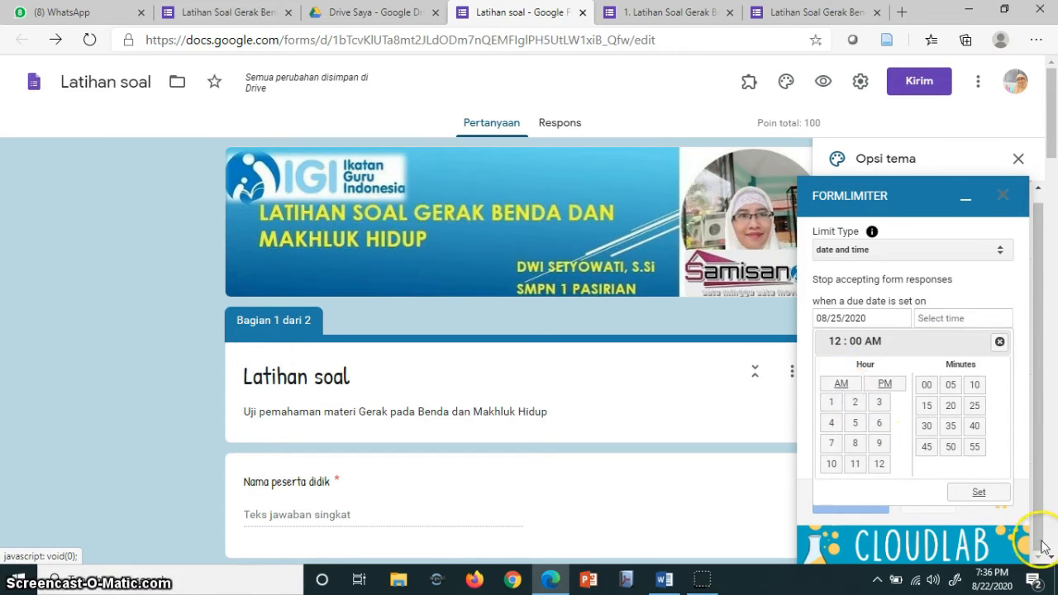
click(981, 493)
click(856, 508)
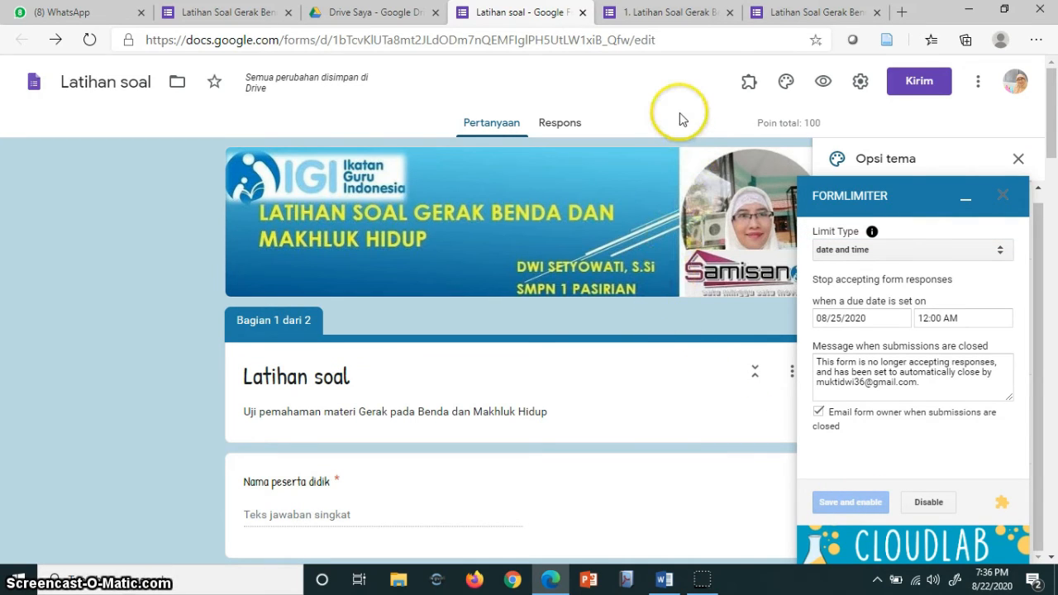
click(1000, 199)
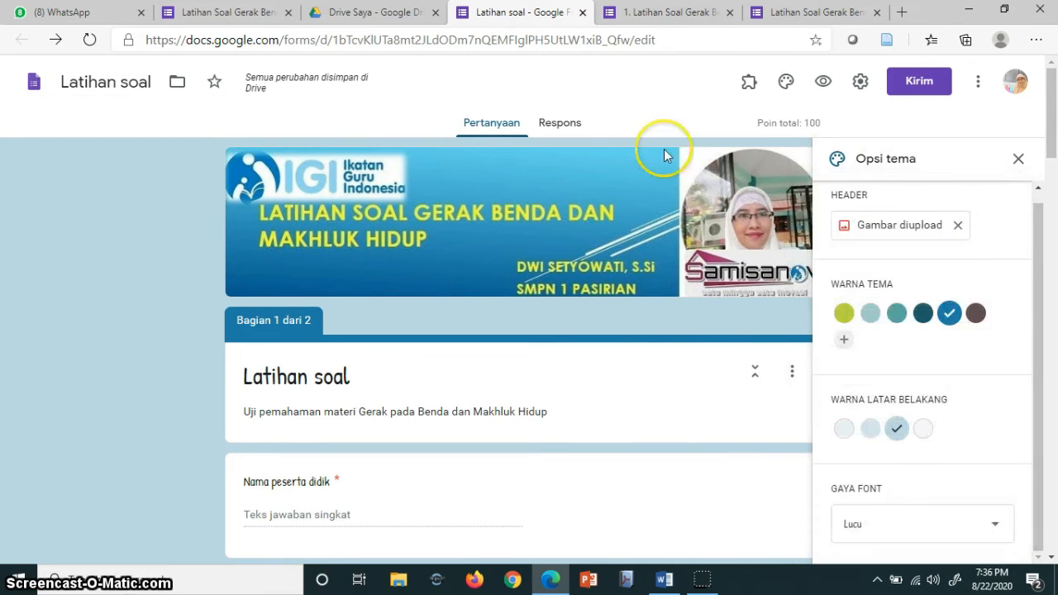
Step: Switch off accepting responses for the form and switch it back on
click(561, 122)
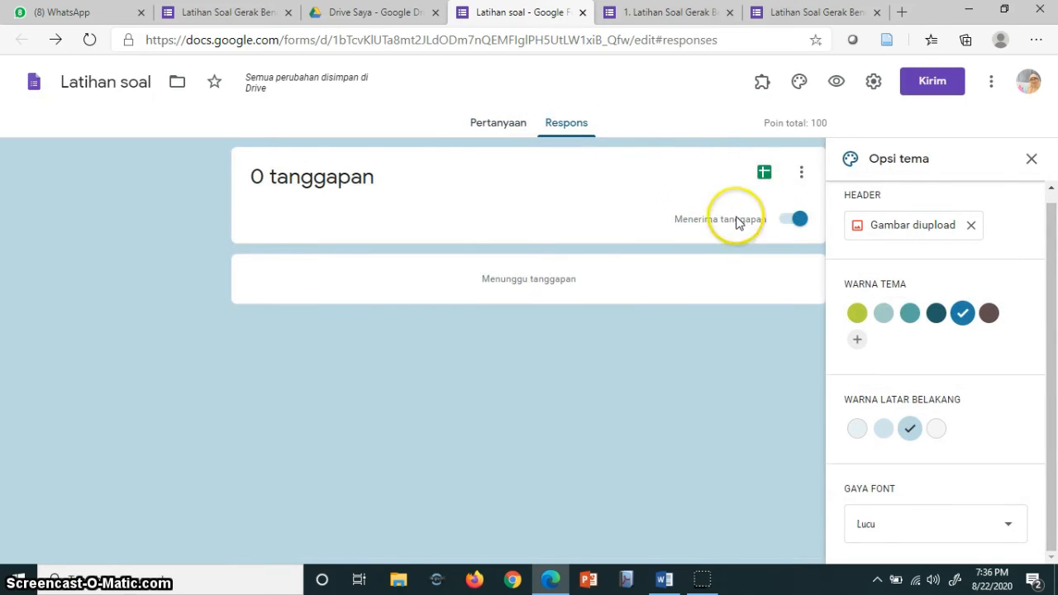
click(787, 228)
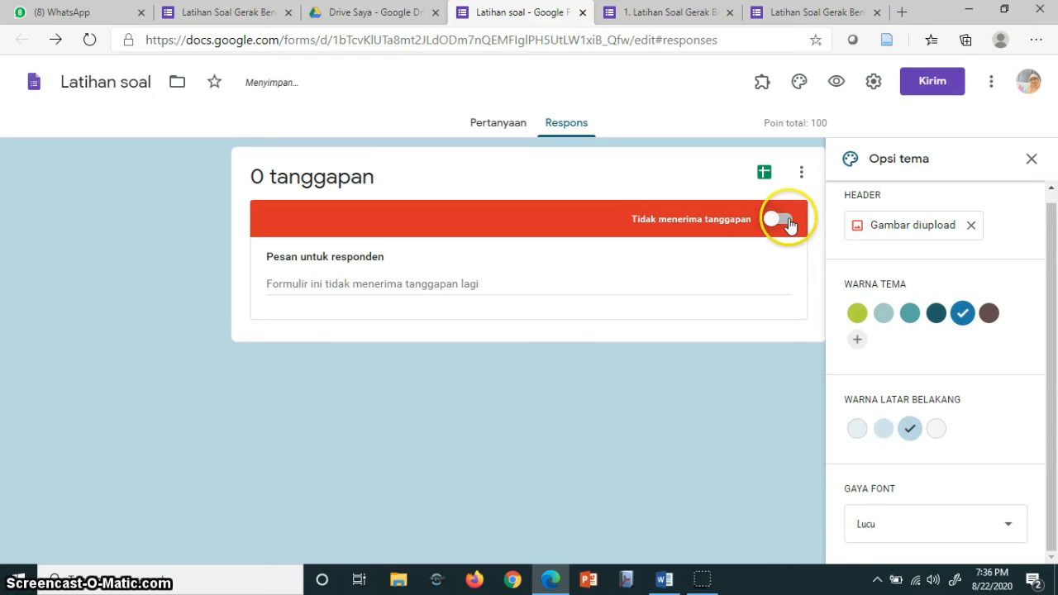
click(786, 224)
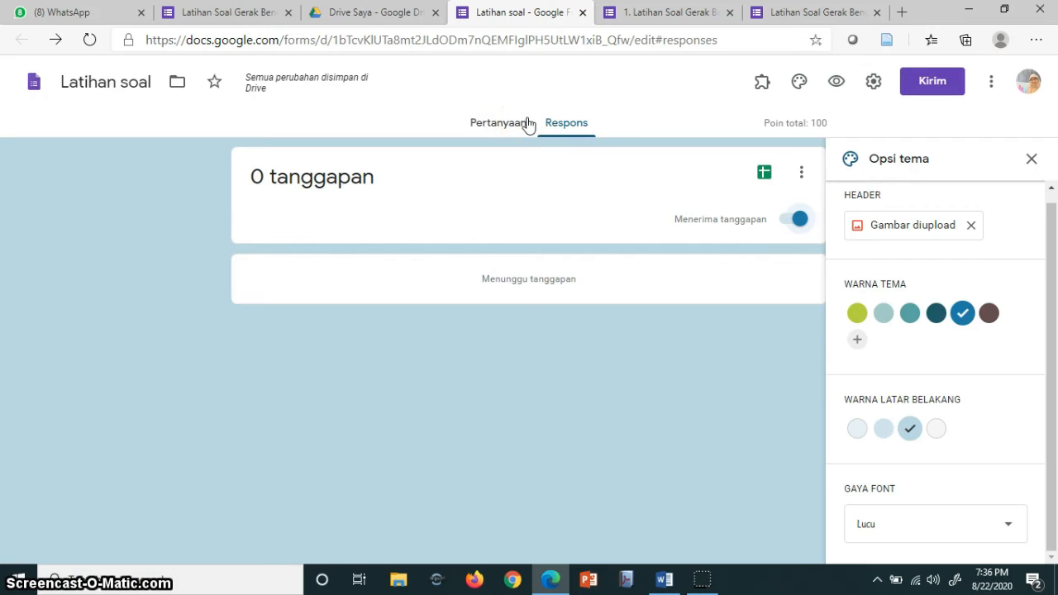
click(533, 124)
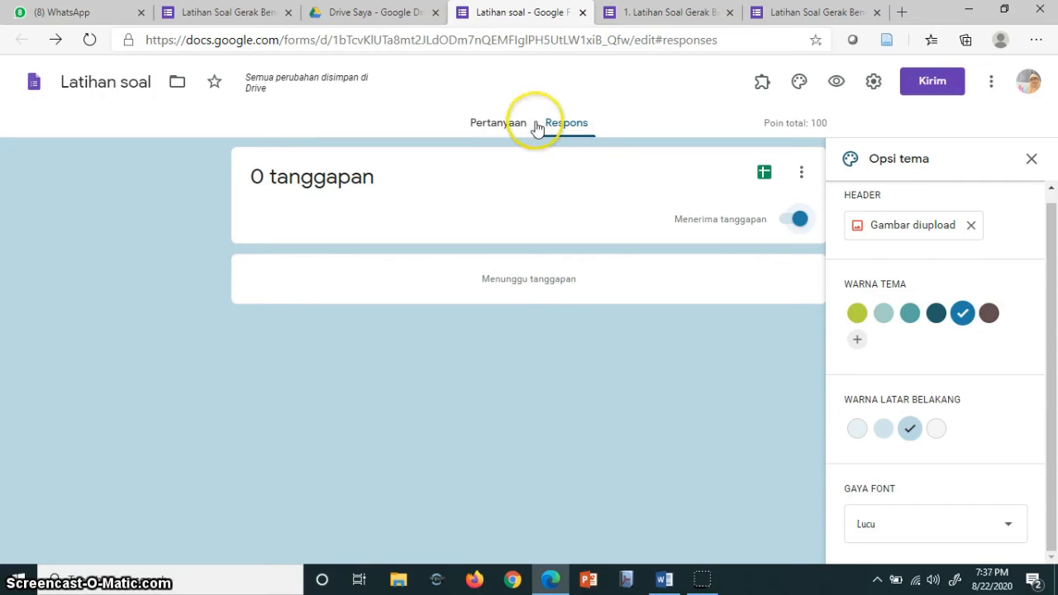
Step: Close the theme options and copy the form's shortened share link from the send dialog
click(1031, 158)
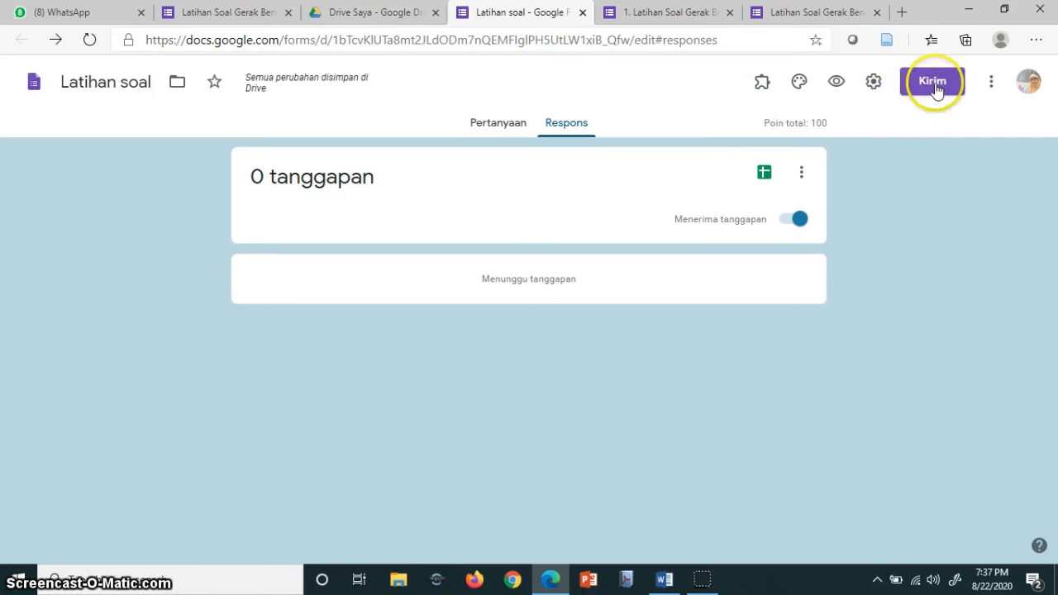
click(934, 83)
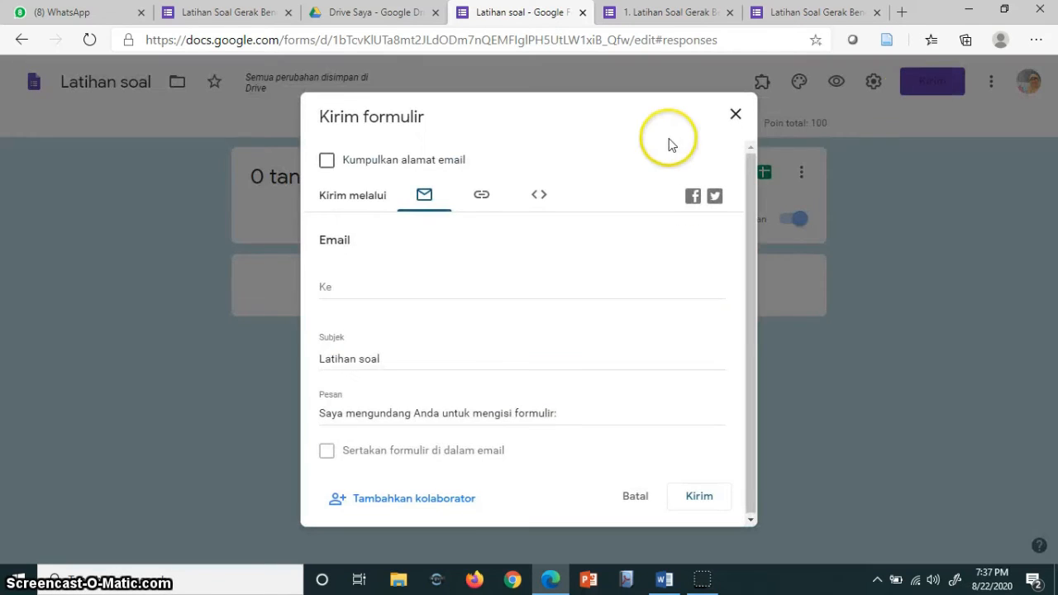
click(483, 198)
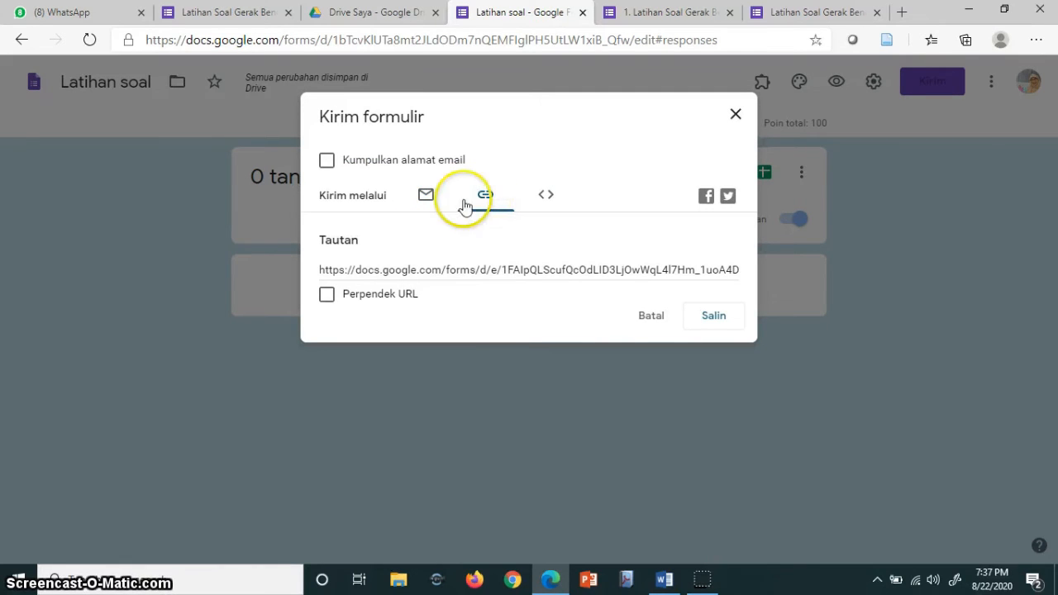
click(692, 318)
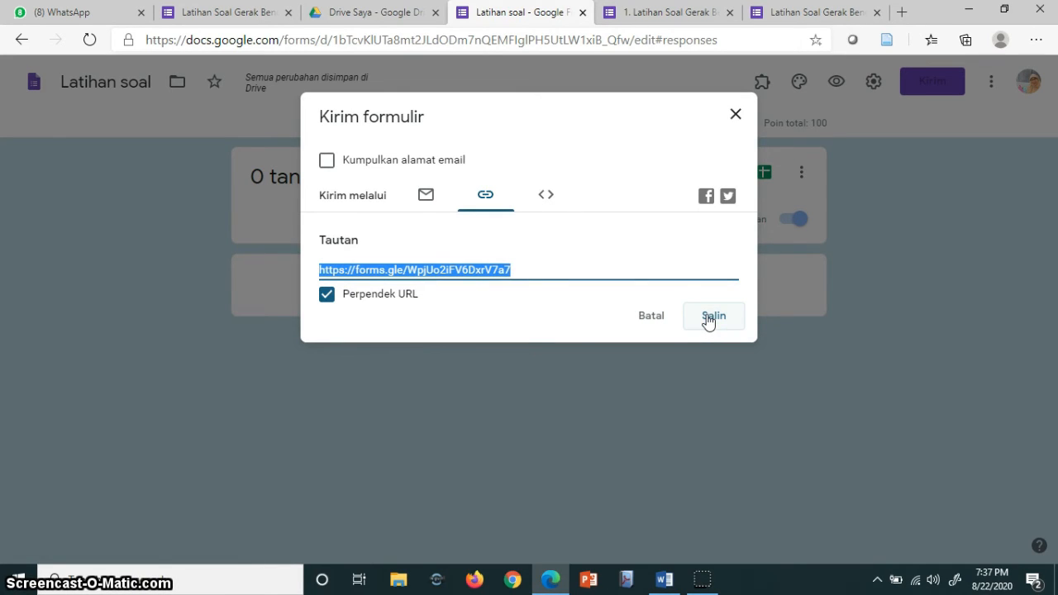
click(736, 116)
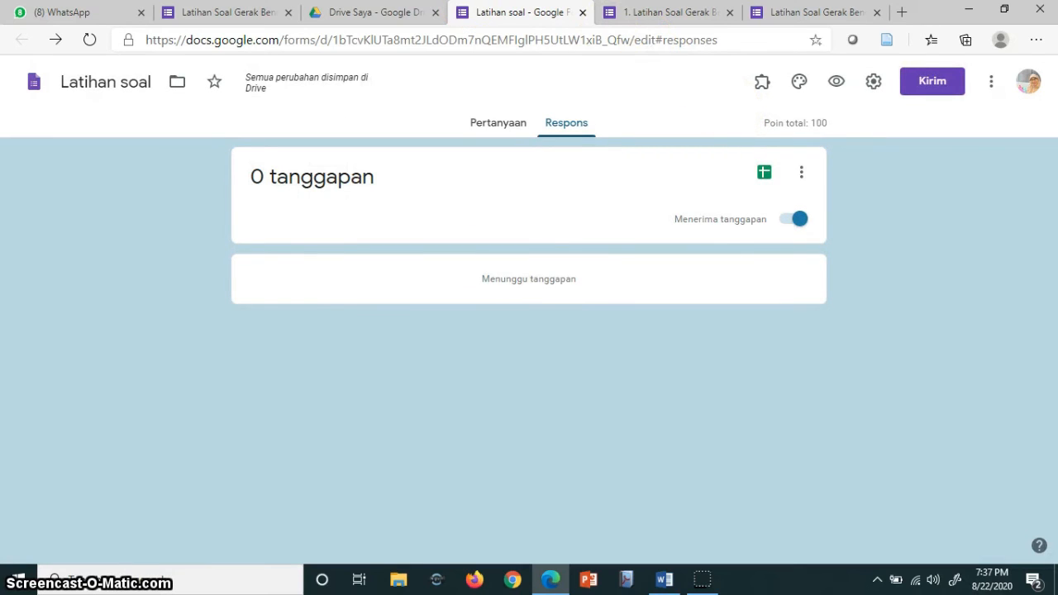
Step: Examine the response summary of the "Latihan Soal Gerak Benda dan Makhluk Hidup" form, including the score insights and distribution chart
click(264, 14)
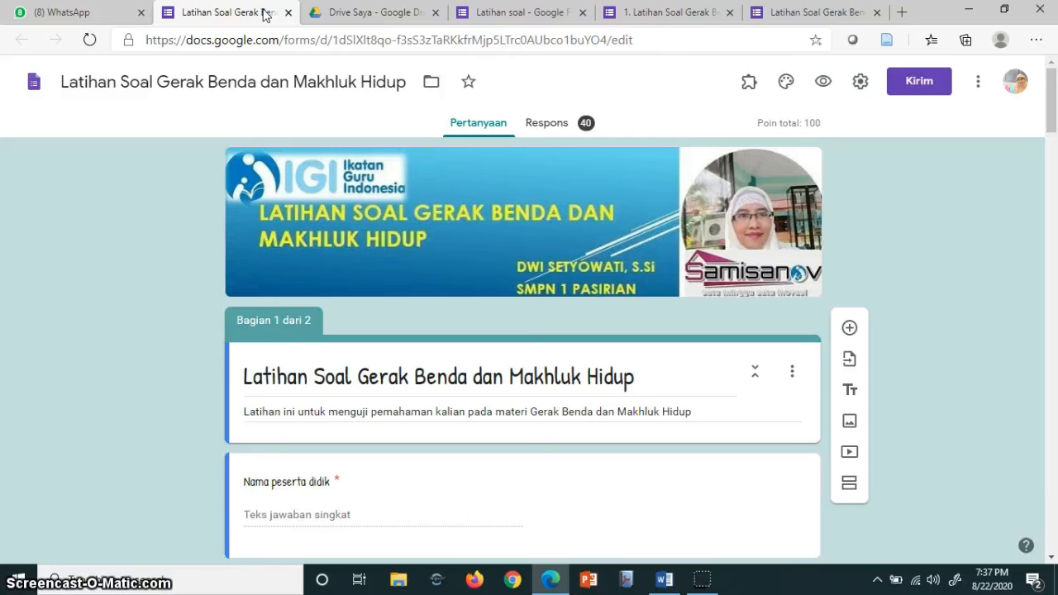
click(556, 124)
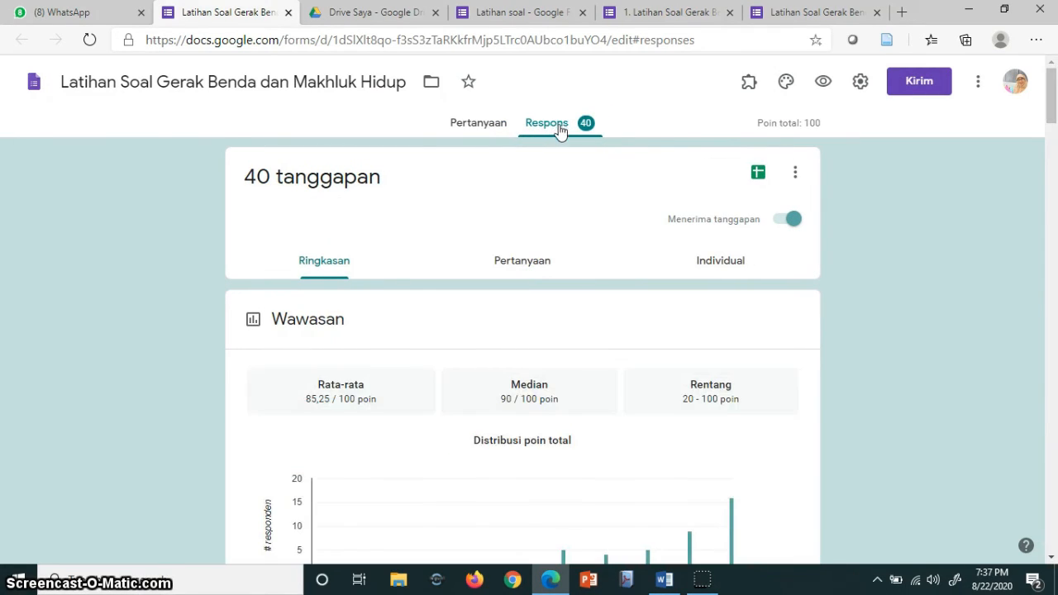
scroll(591, 216, down, 2)
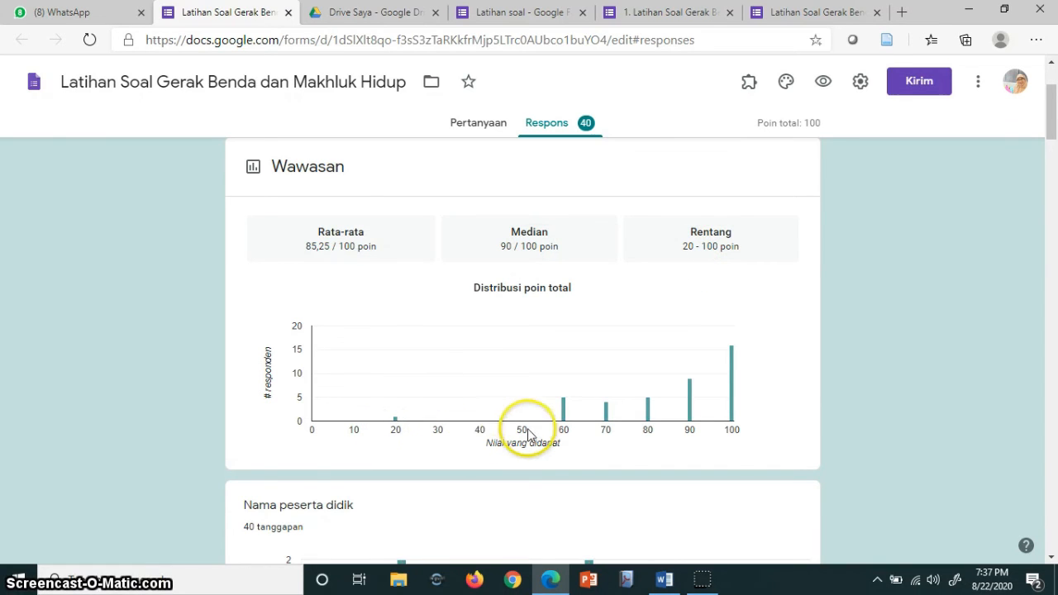
scroll(538, 429, down, 3)
scroll(539, 428, up, 4)
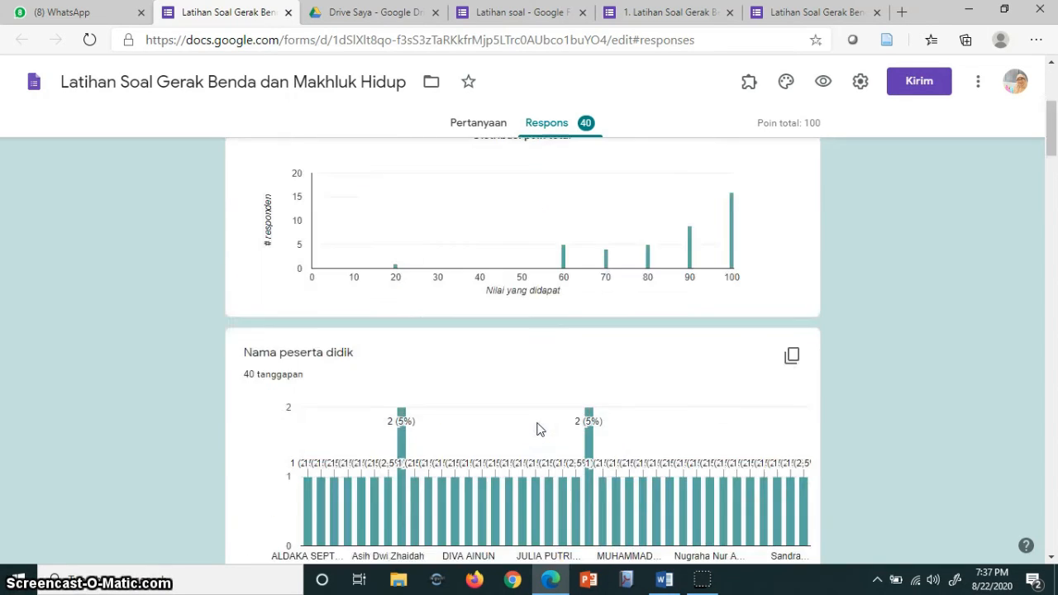
scroll(539, 428, up, 1)
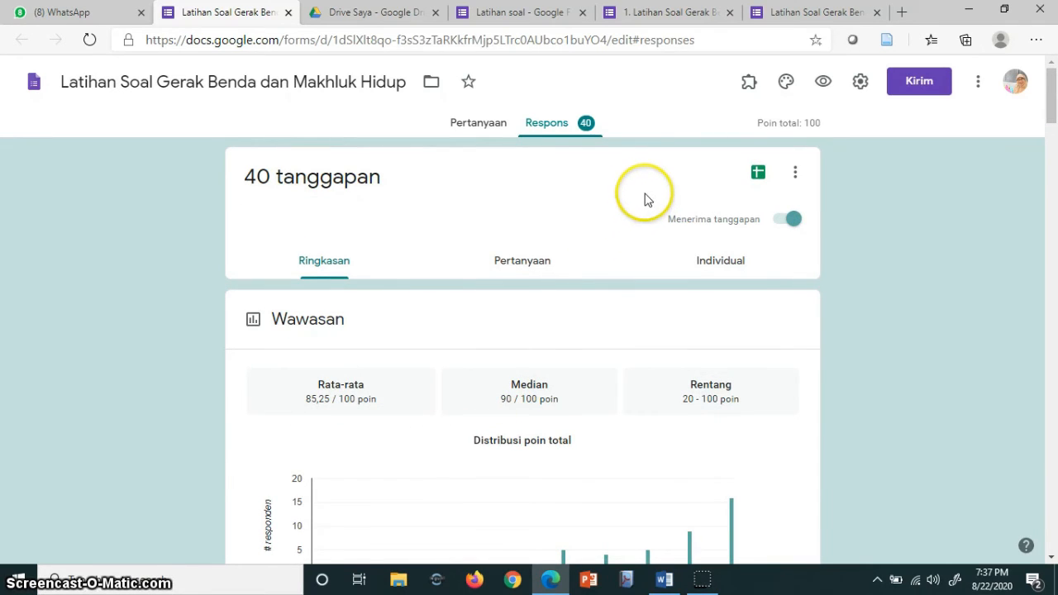
Step: Create a new spreadsheet for the form's responses and look through the recorded scores and answers
click(758, 176)
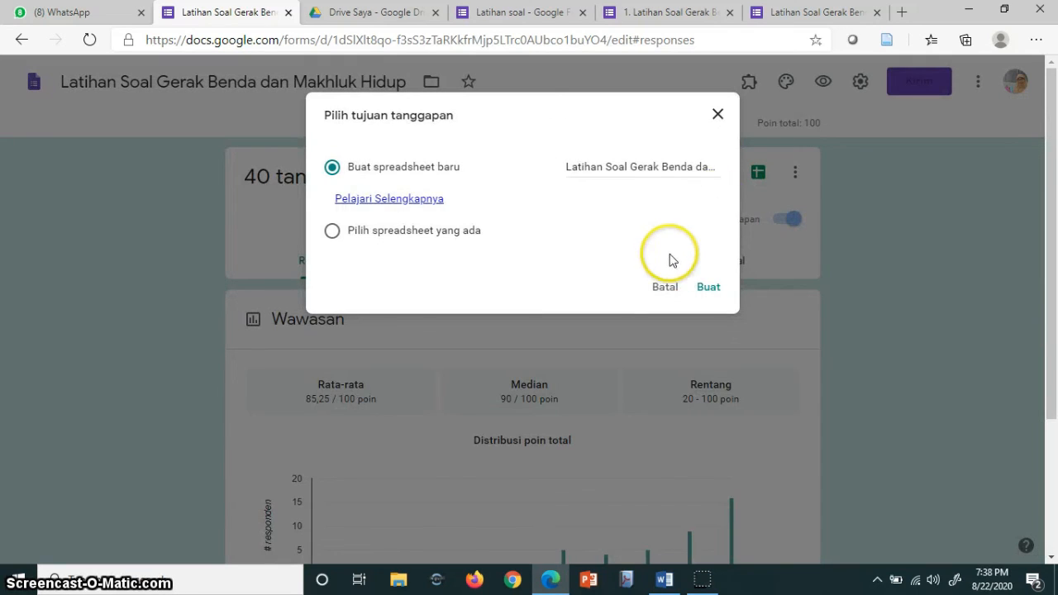
click(714, 294)
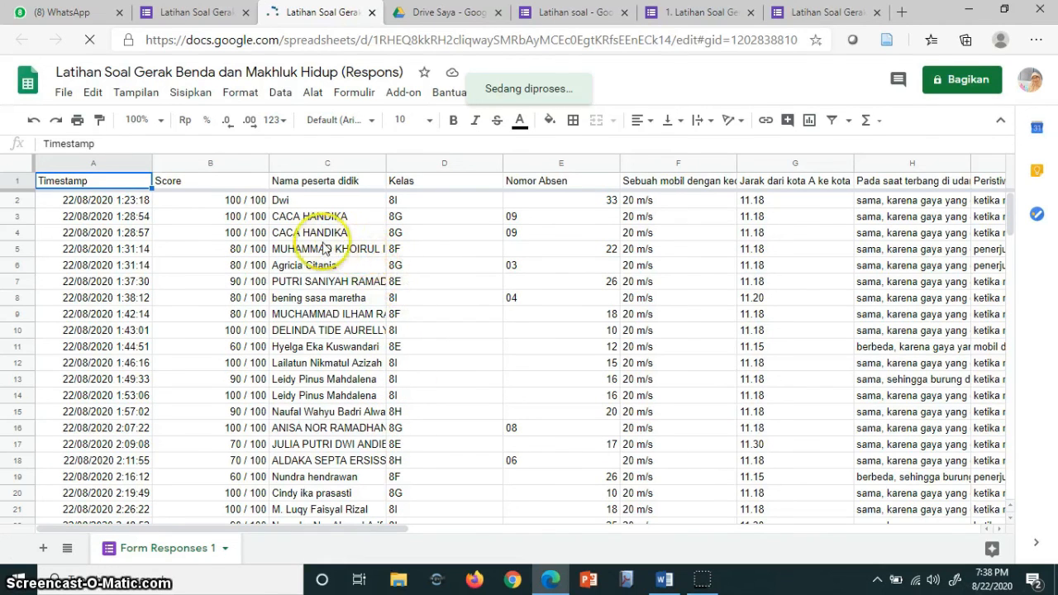
scroll(238, 350, down, 6)
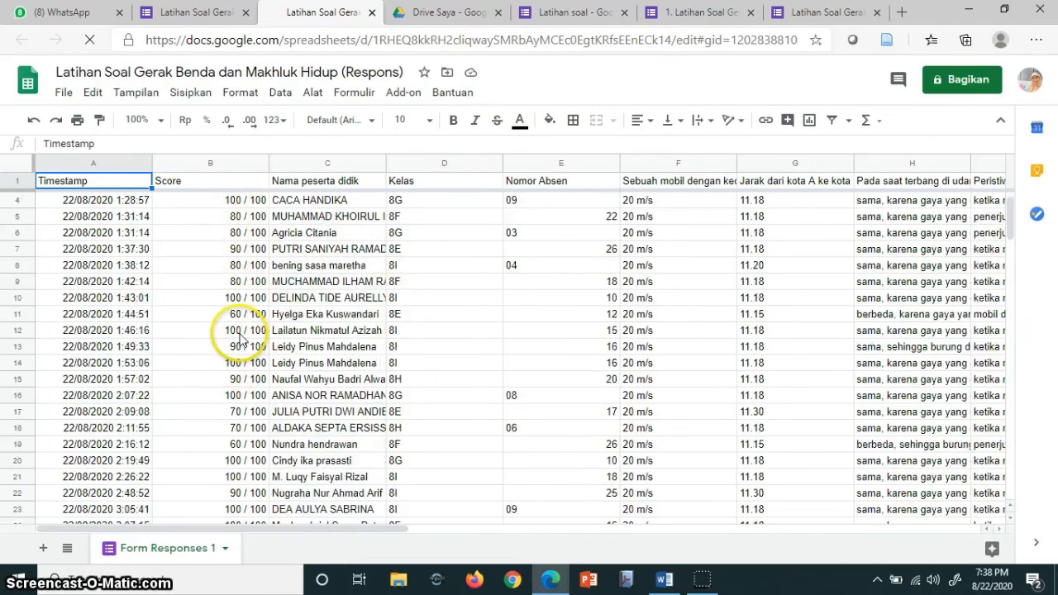
scroll(244, 340, up, 6)
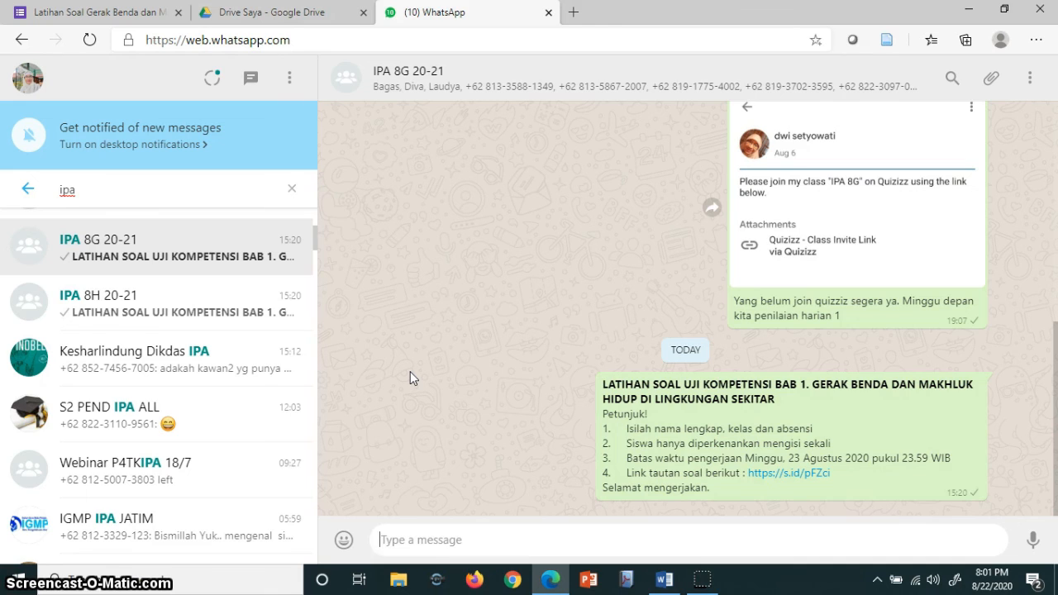
Step: Open the quiz link from the IPA 8G 20-21 WhatsApp chat, fill in the student's name, class 8I and attendance number 33, and continue
click(788, 475)
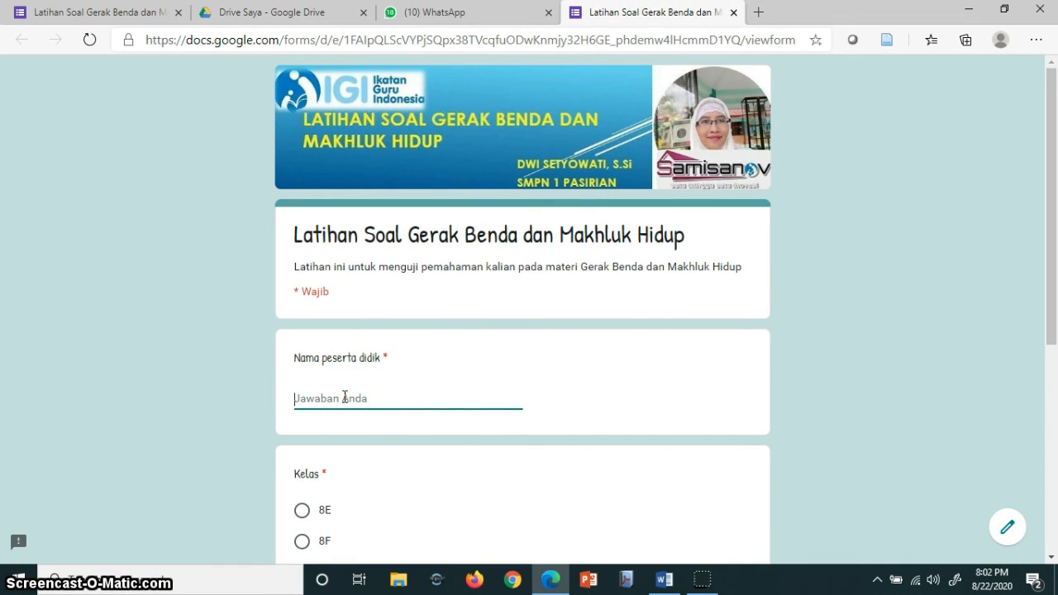
text(diandra)
scroll(345, 398, down, 3)
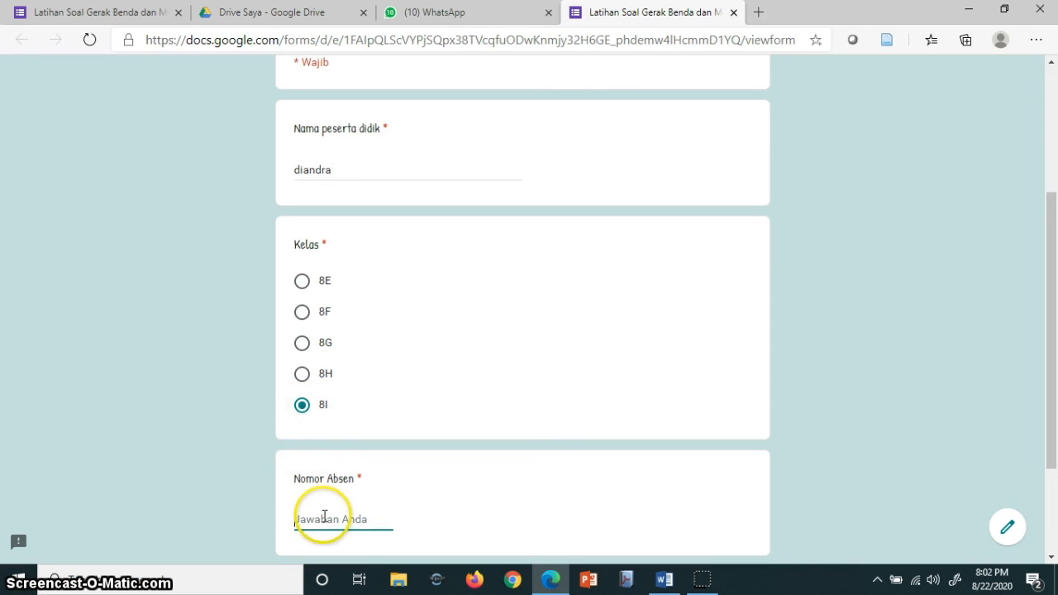
scroll(326, 513, down, 2)
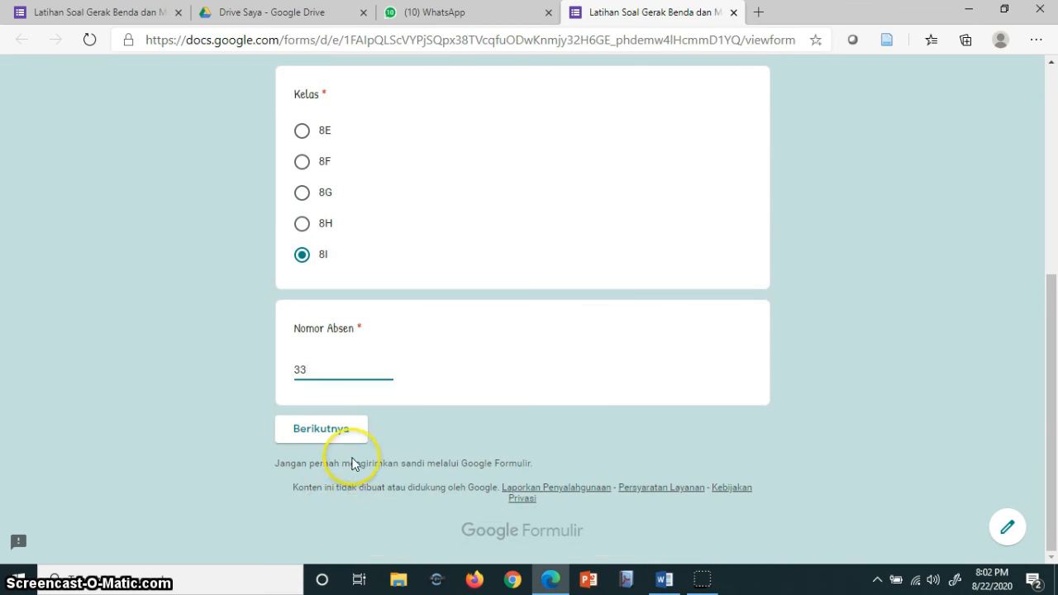
click(324, 430)
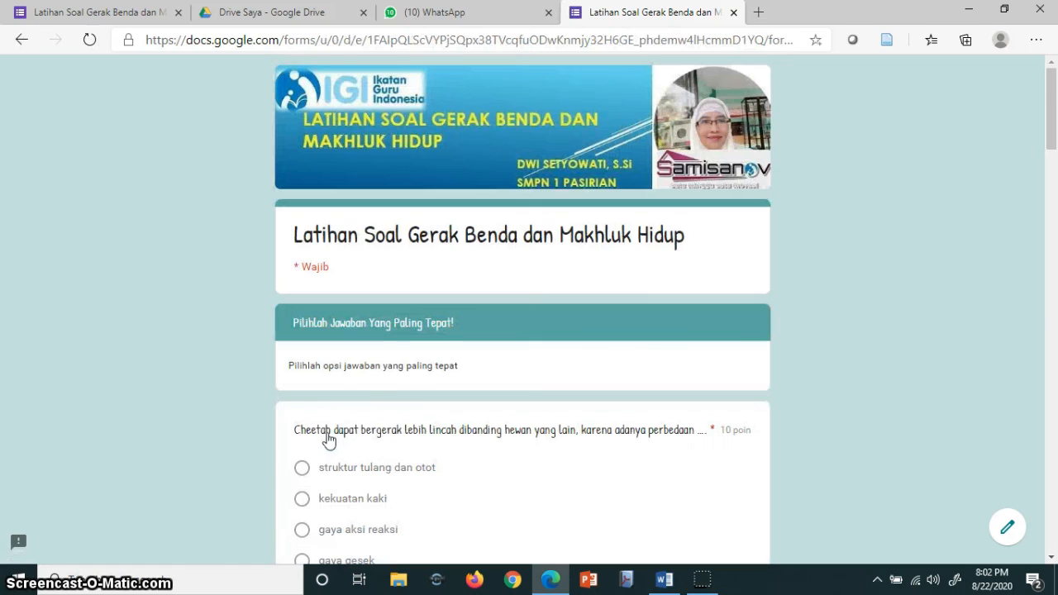
Step: Answer the first three questions with "struktur tulang dan otot", "1, 2, dan 3" and "2,5 m/s2"
scroll(389, 416, down, 2)
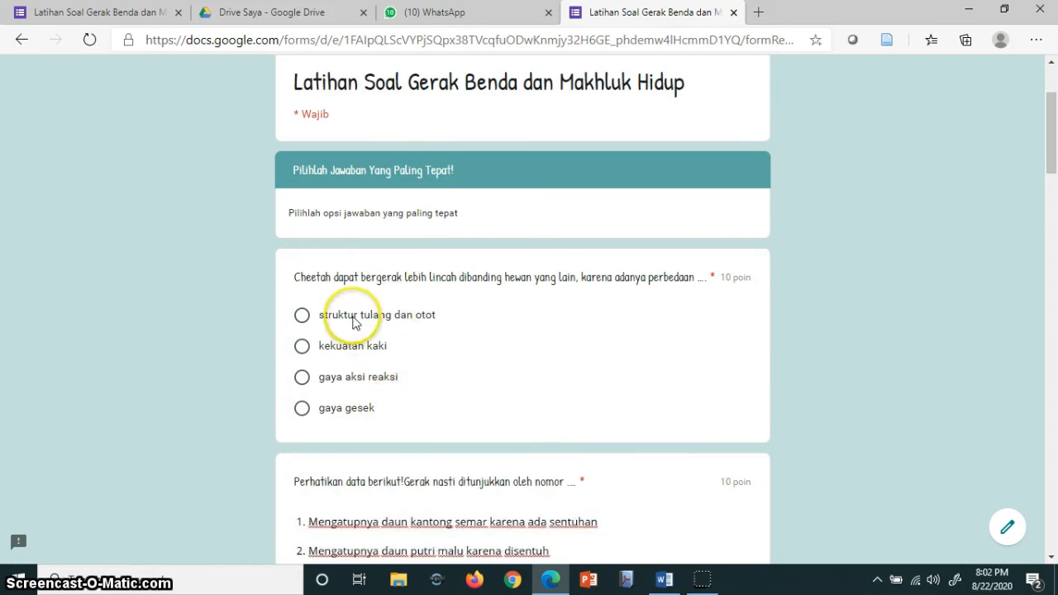
scroll(334, 355, down, 4)
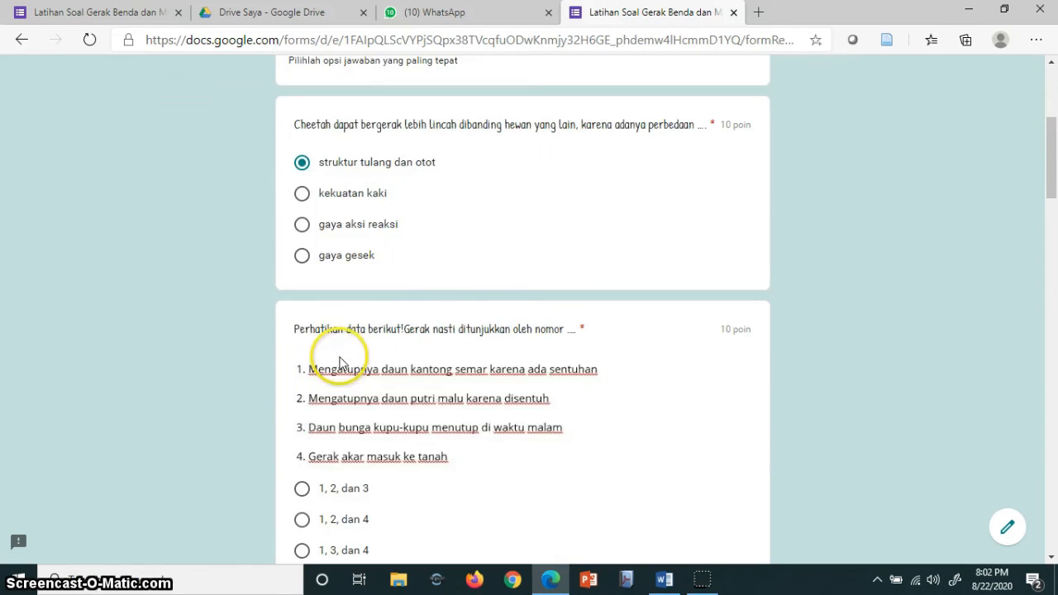
click(306, 339)
scroll(343, 360, down, 2)
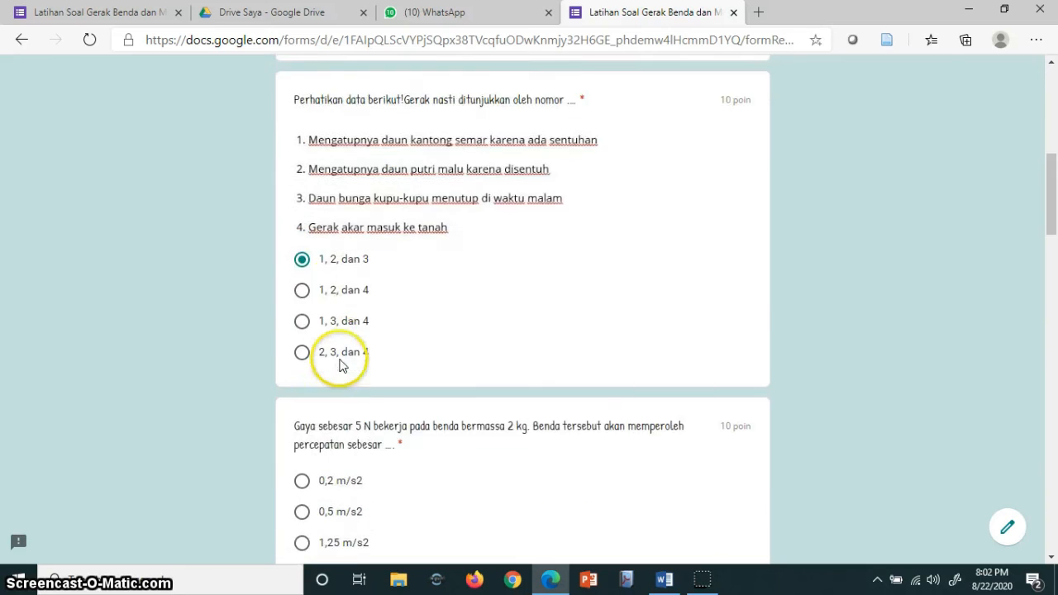
scroll(313, 500, down, 4)
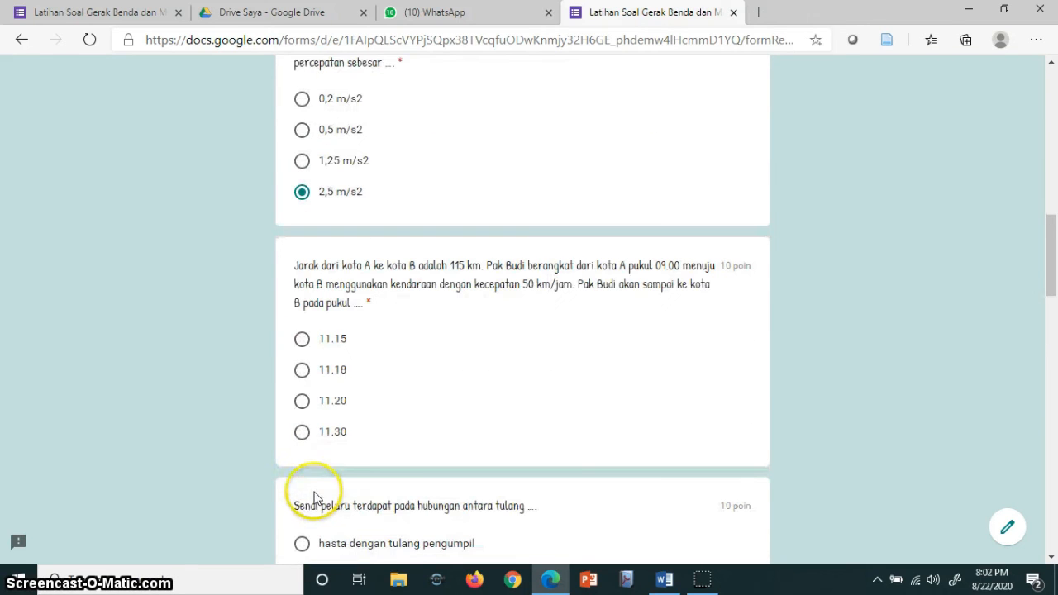
Step: Choose 11.18 for the arrival time, "paha dengan gelang panggul" for the joint, and "sama, karena gaya yang dimilikinya melebihi..." for the bird question
click(302, 371)
scroll(335, 403, down, 4)
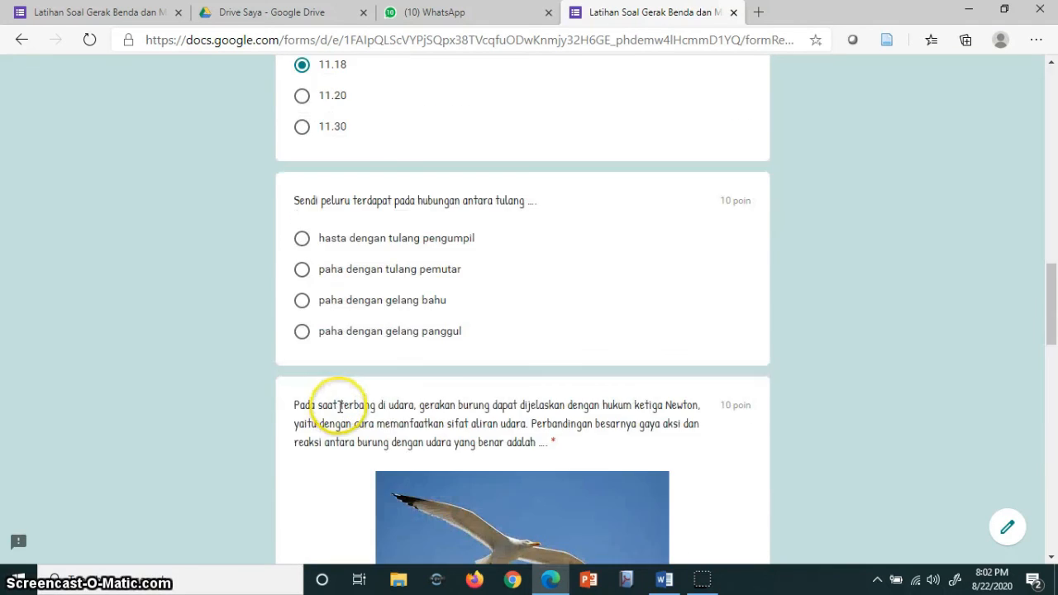
click(304, 332)
scroll(378, 364, down, 5)
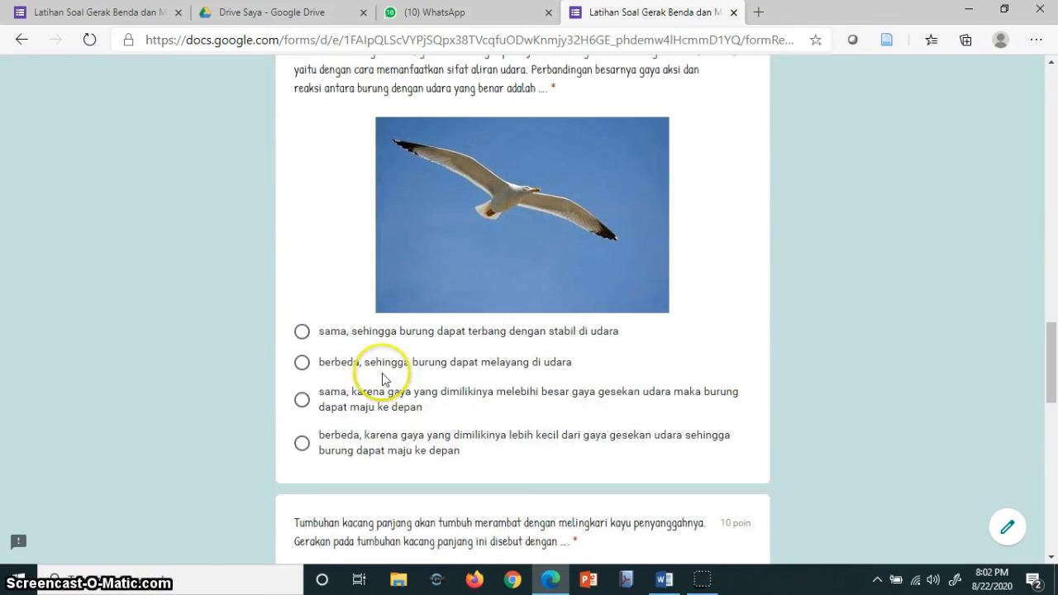
click(301, 400)
Step: Answer the last four questions with "tigmotropisme", "ketika mobil digas...", "tulang rawan dan tulang keras" and "20 m/s", and submit the quiz
scroll(310, 401, down, 4)
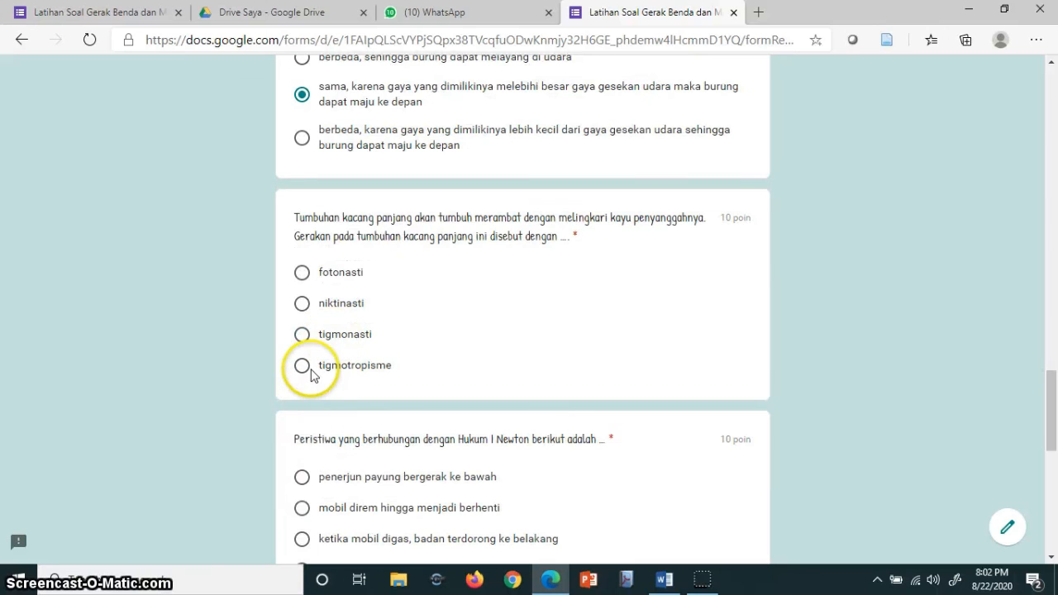
click(302, 366)
scroll(343, 384, down, 2)
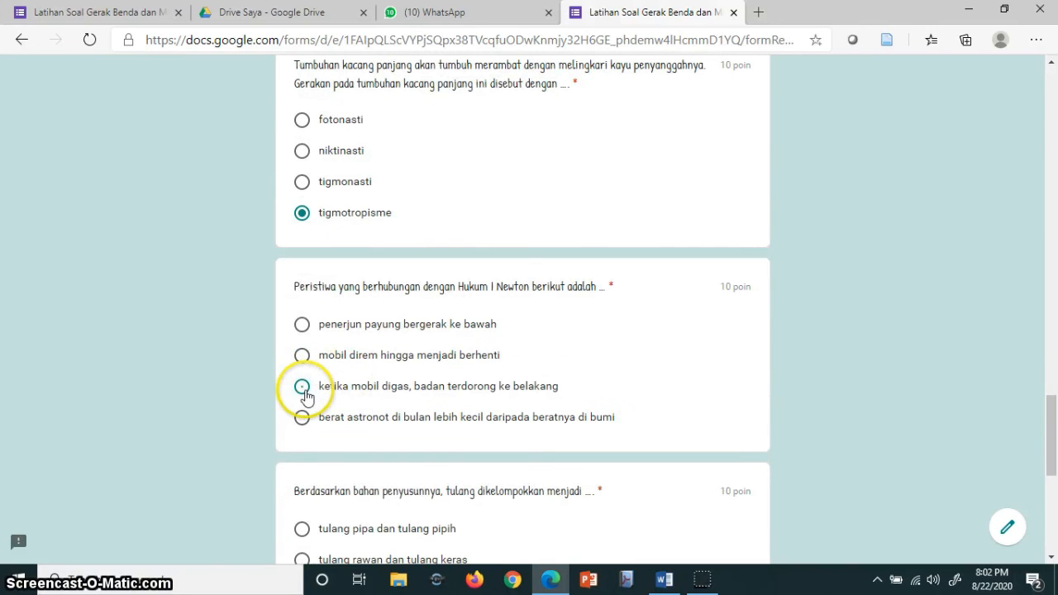
click(302, 386)
scroll(327, 384, down, 3)
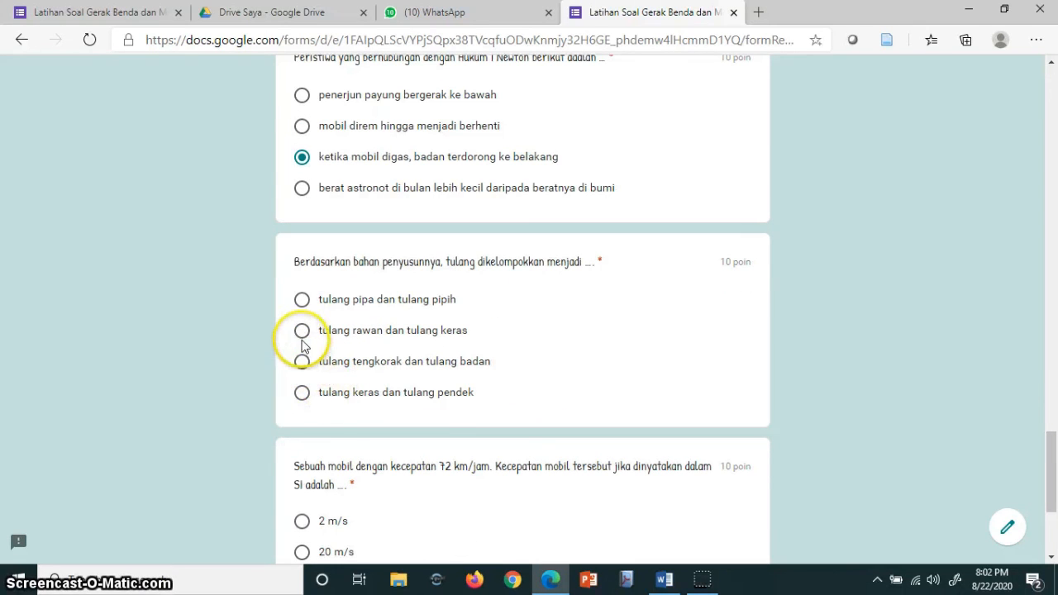
click(302, 333)
scroll(361, 410, down, 3)
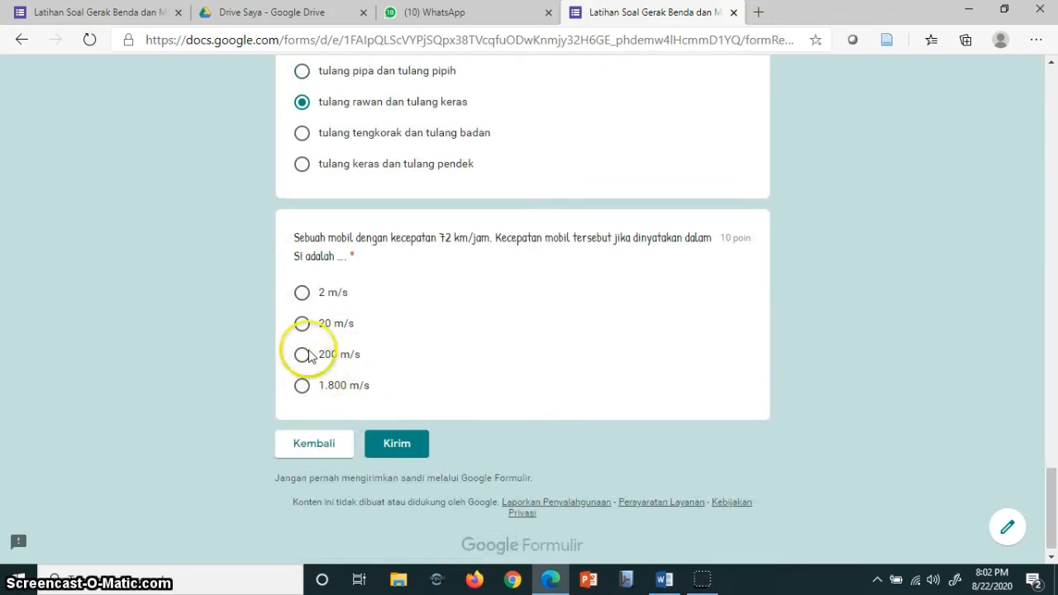
click(398, 445)
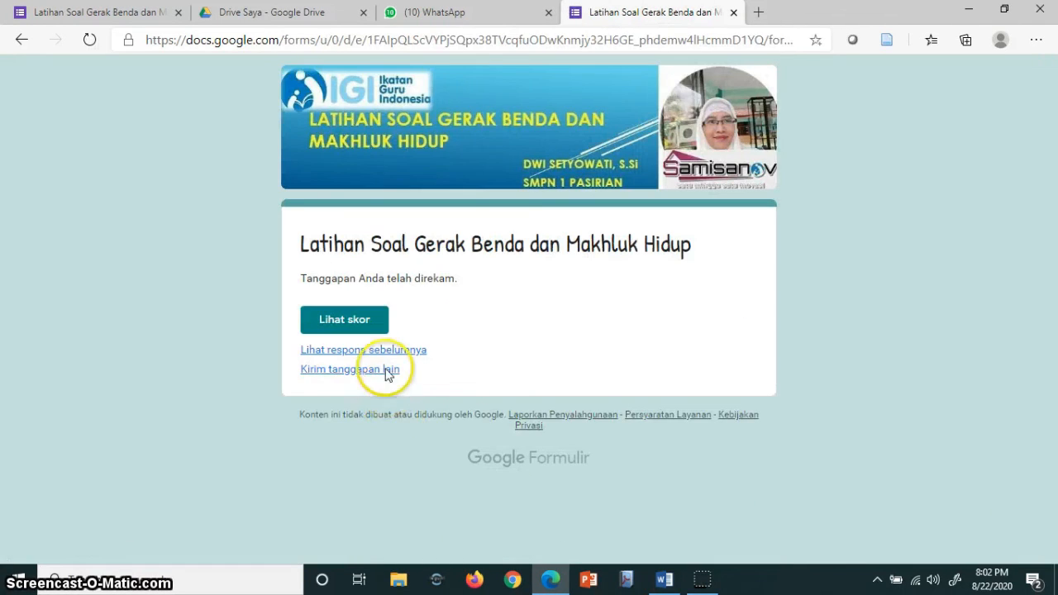
Step: Open the score of the submitted quiz and review the total points and the marking of each answer
click(312, 319)
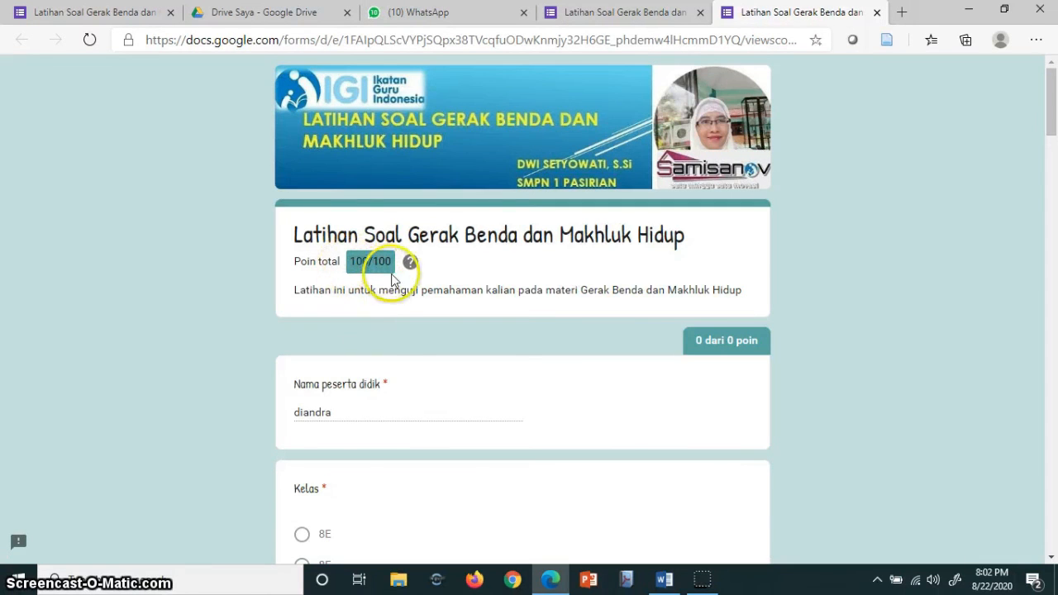
scroll(406, 373, down, 2)
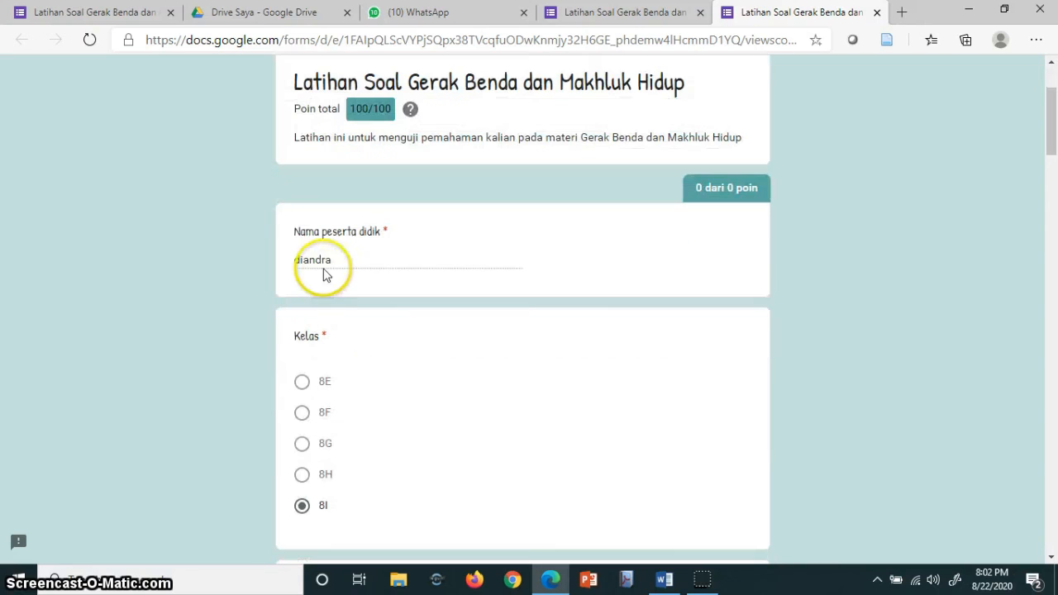
scroll(324, 331, down, 5)
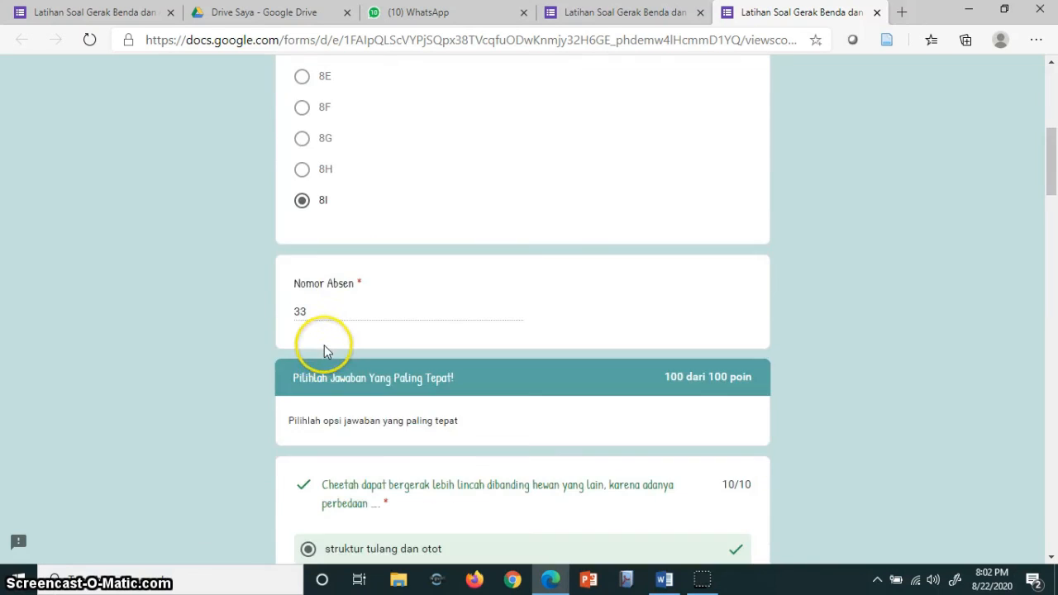
scroll(324, 354, down, 1)
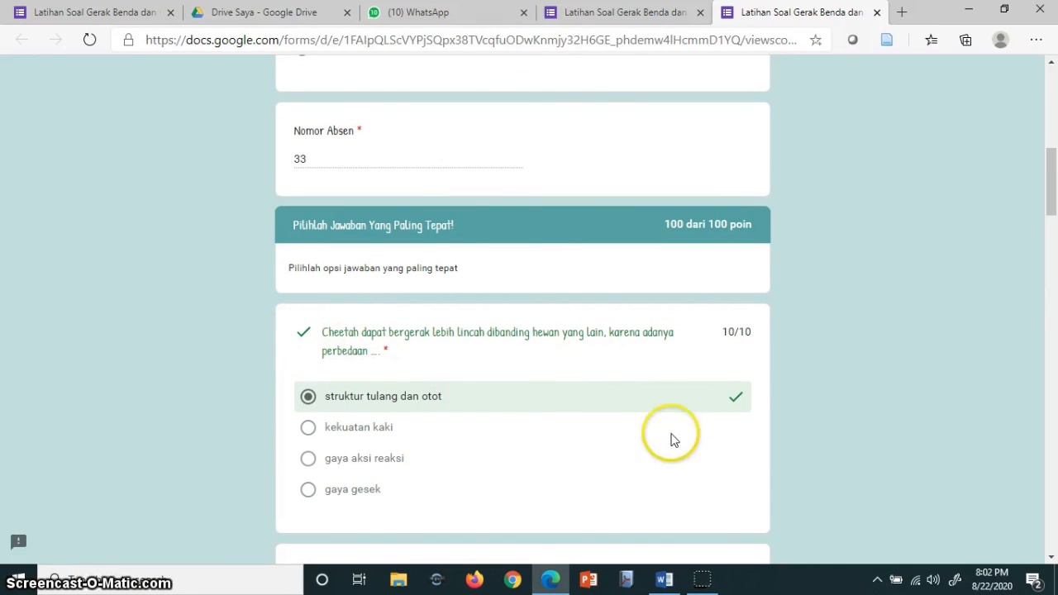
scroll(532, 450, down, 2)
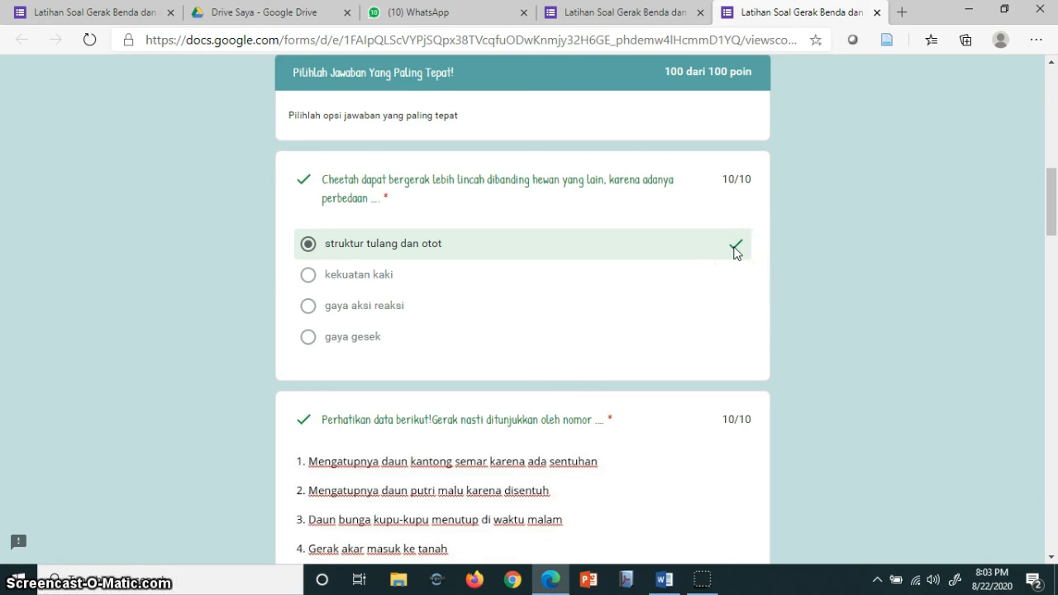
scroll(734, 260, down, 3)
scroll(735, 262, up, 3)
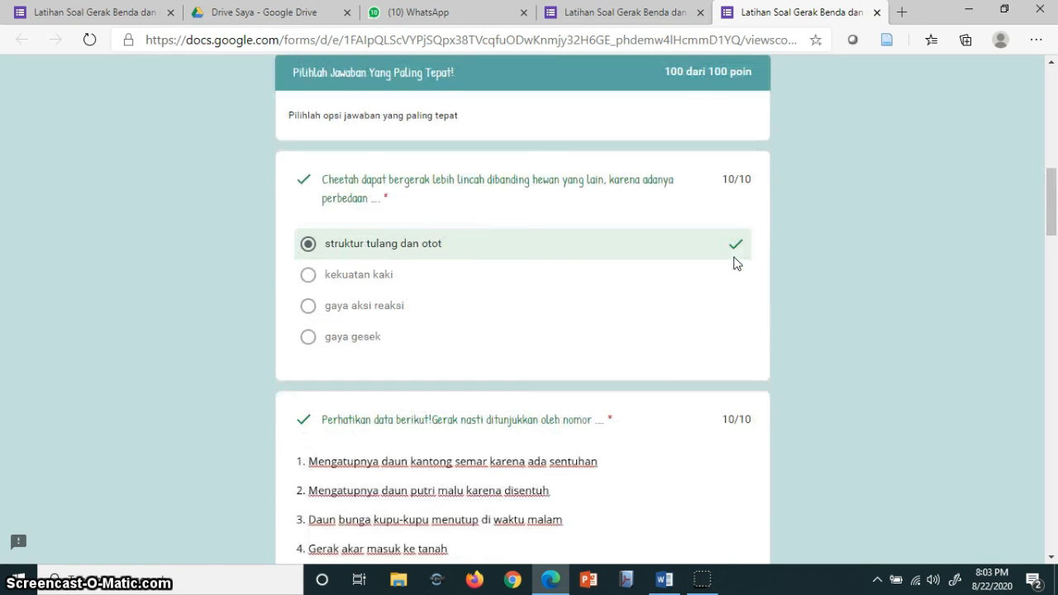
scroll(735, 262, down, 5)
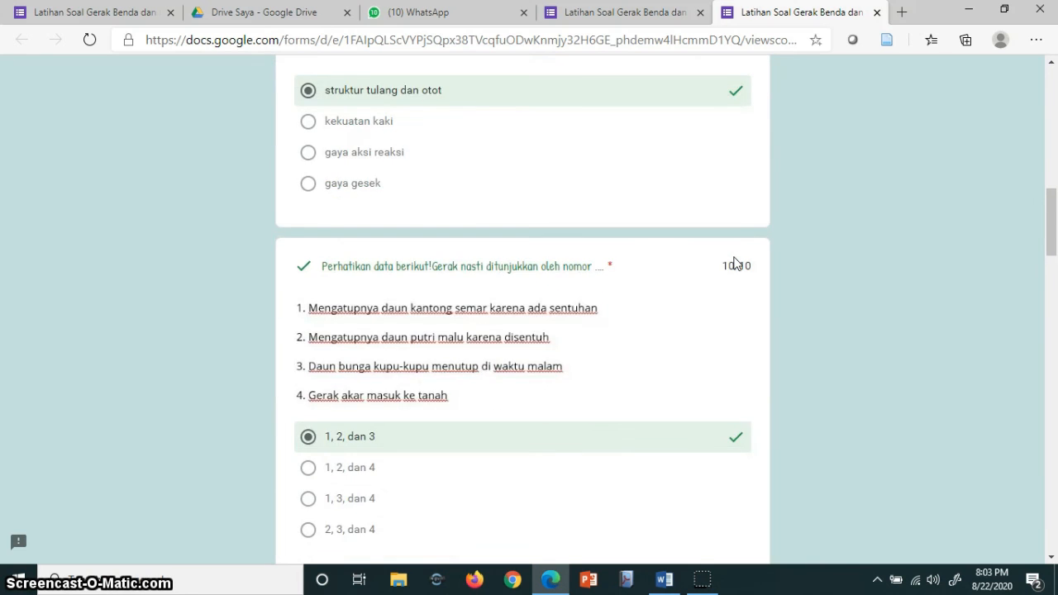
scroll(736, 266, down, 8)
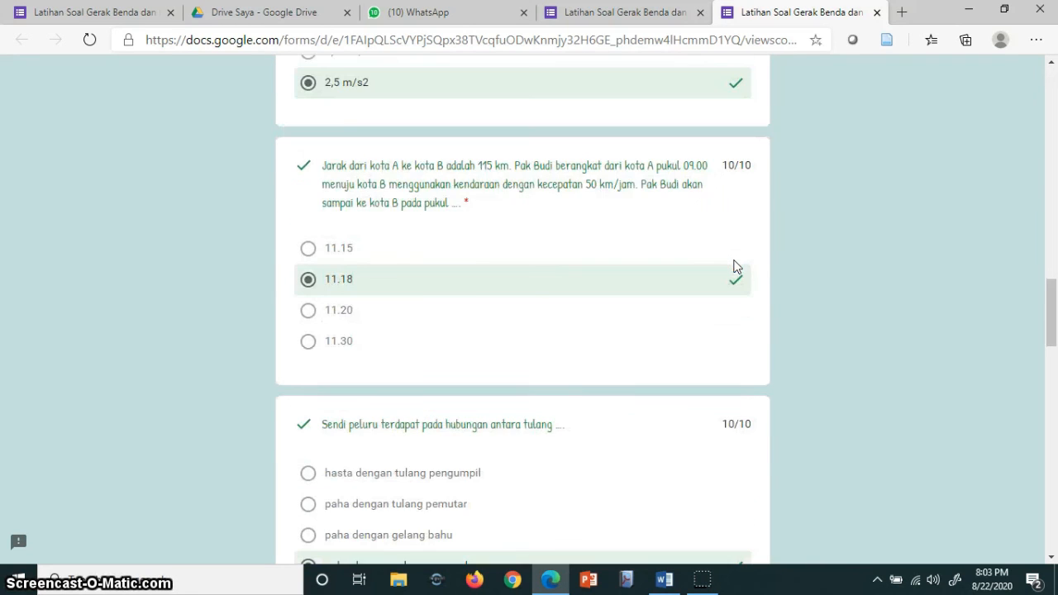